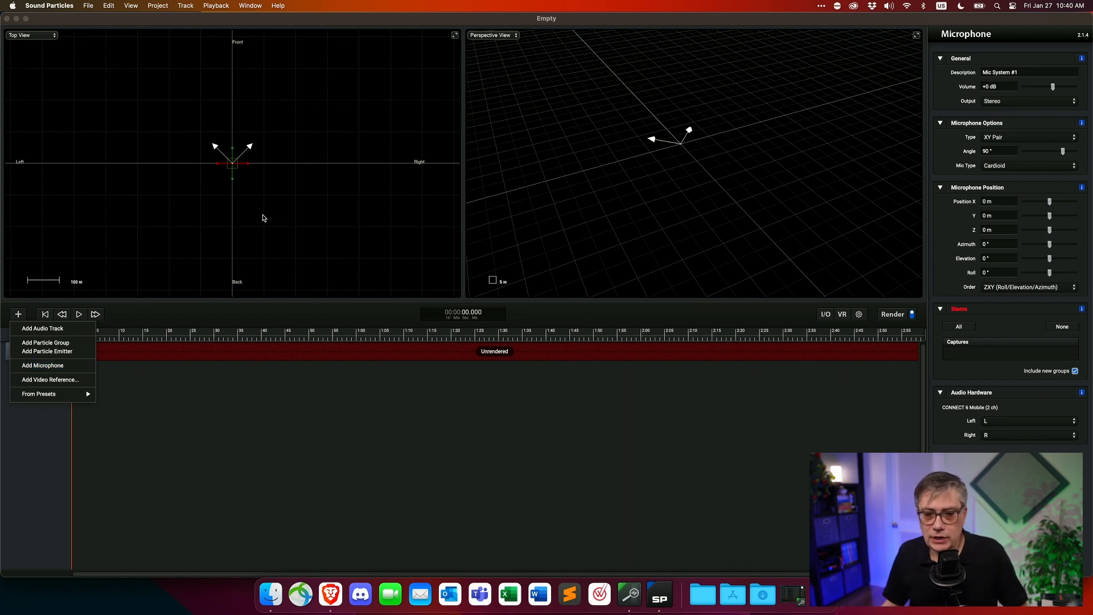
- Switch the Mic System #1 output to Ambisonics and return it to Stereo
click(274, 283)
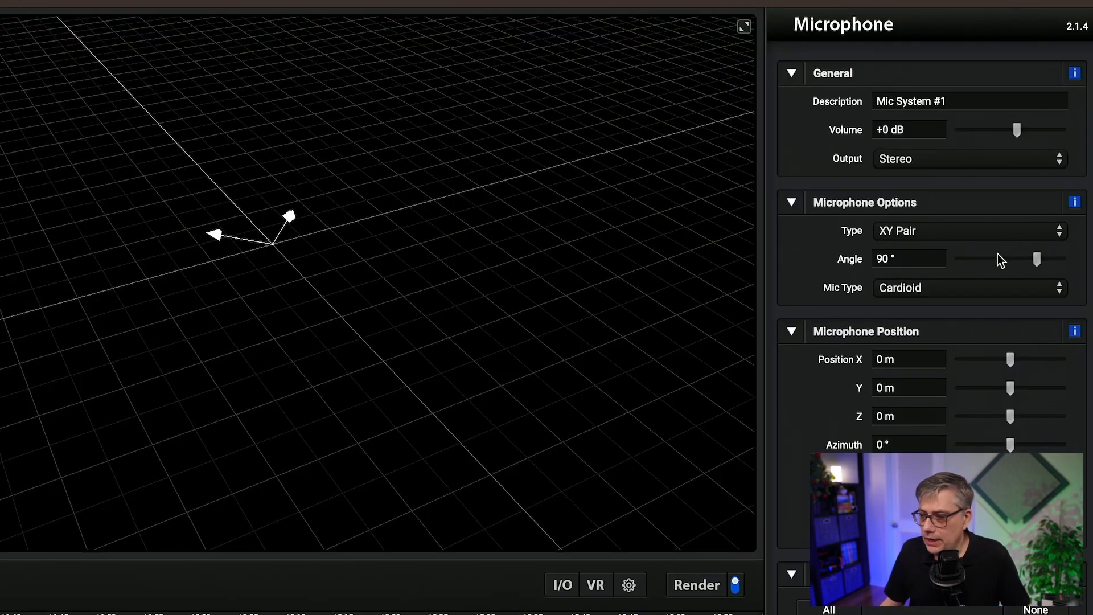
click(918, 160)
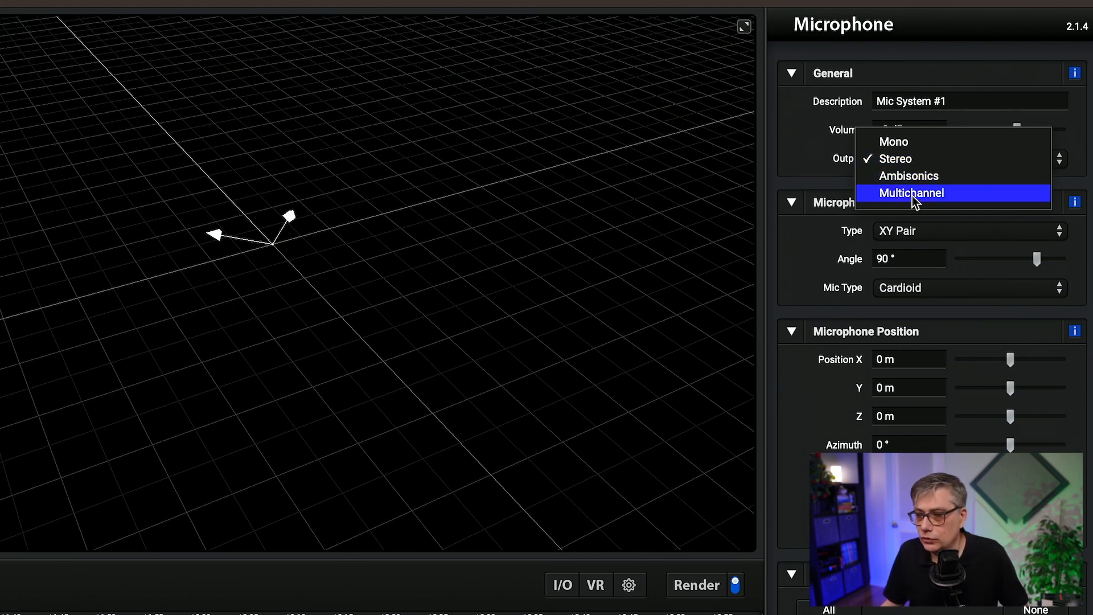
click(913, 177)
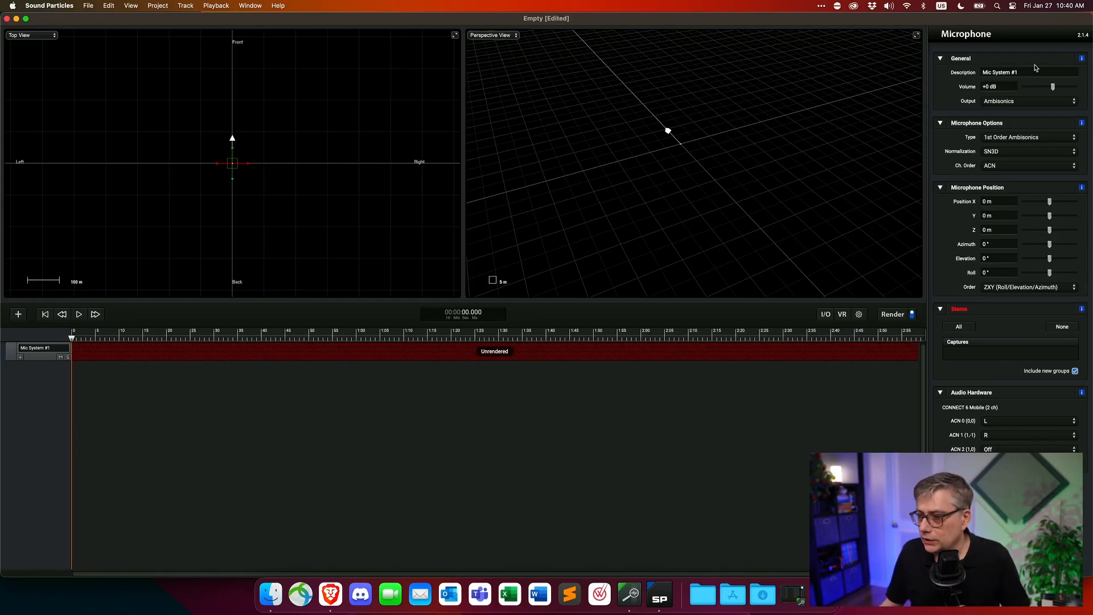
click(1000, 105)
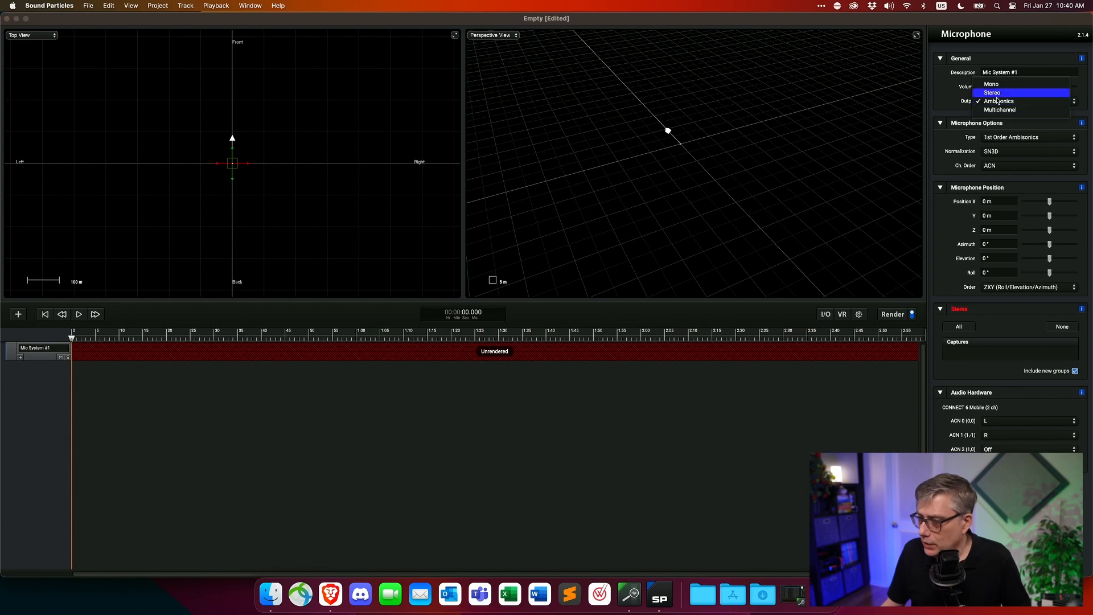
click(998, 94)
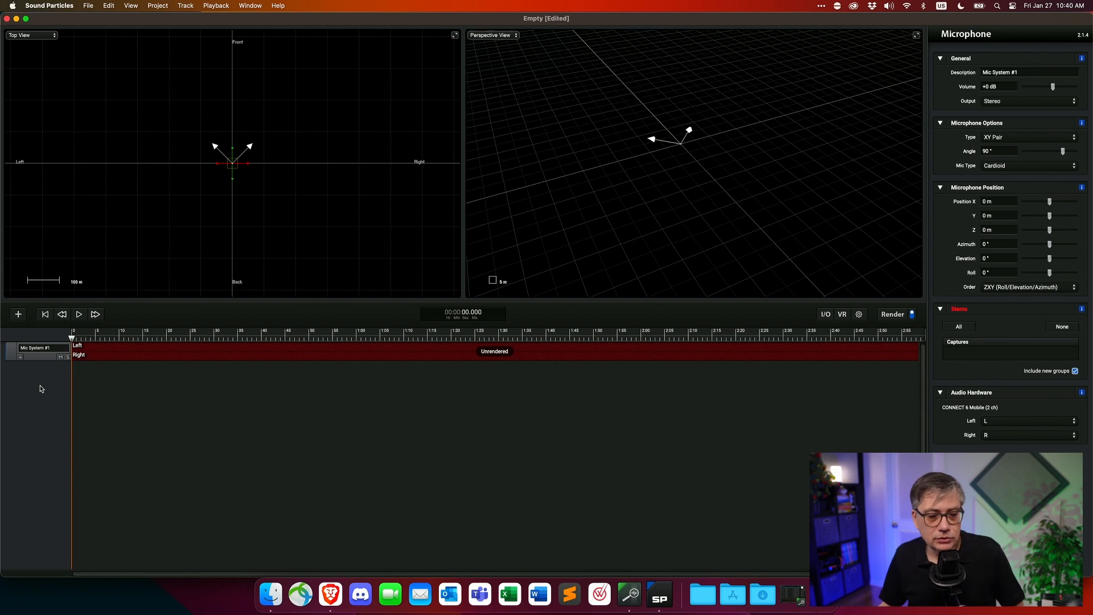
- Add an audio track to the project
click(18, 316)
click(40, 328)
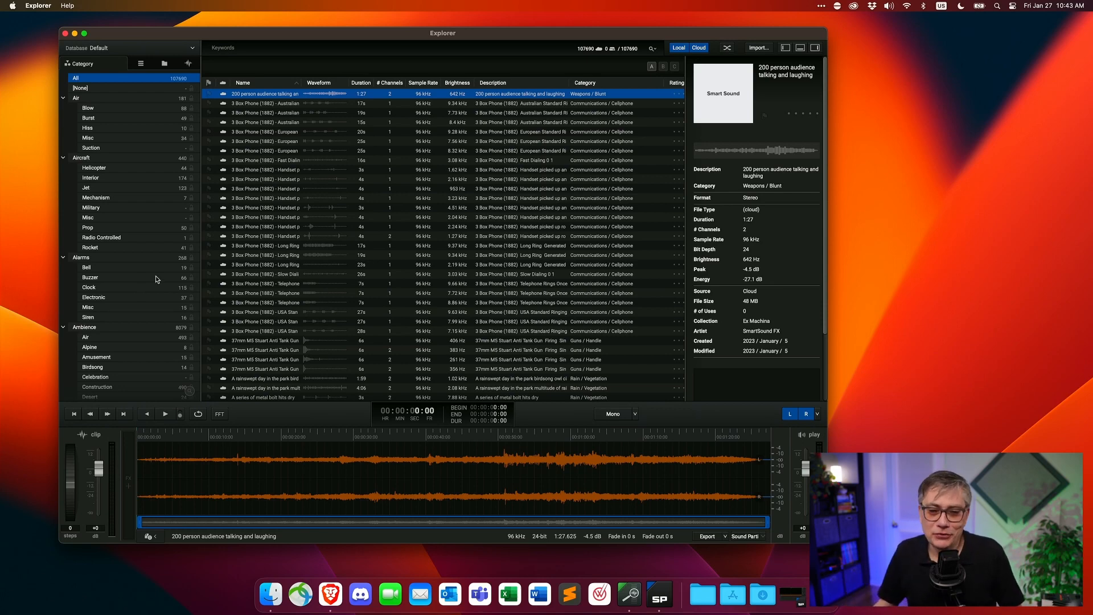
- In Explorer, browse the sound library's category list from Air down to Wood
scroll(141, 268, down, 10)
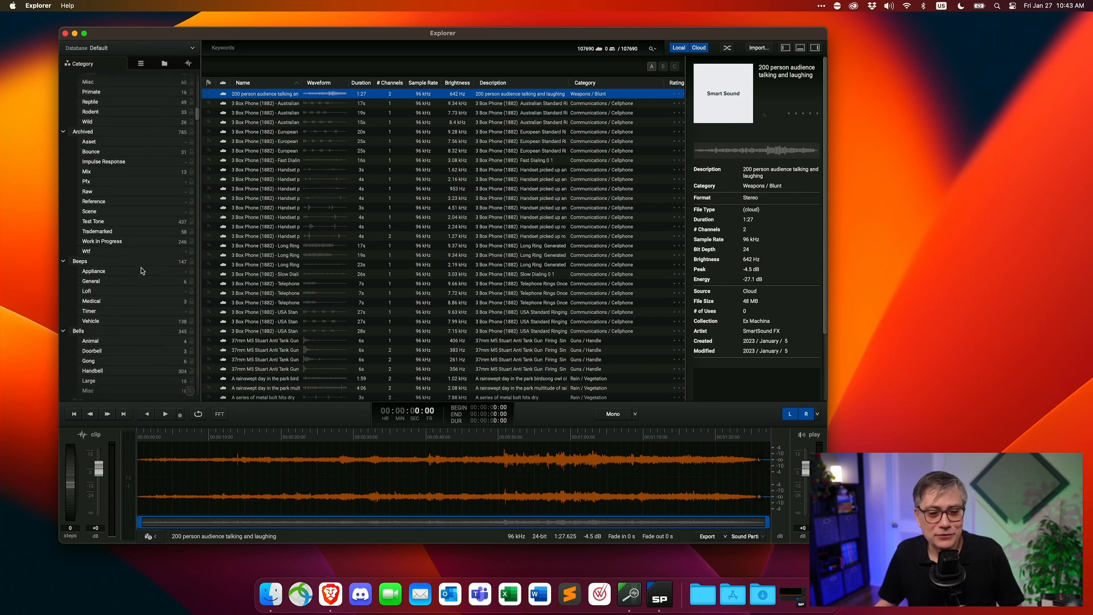
scroll(141, 268, down, 15)
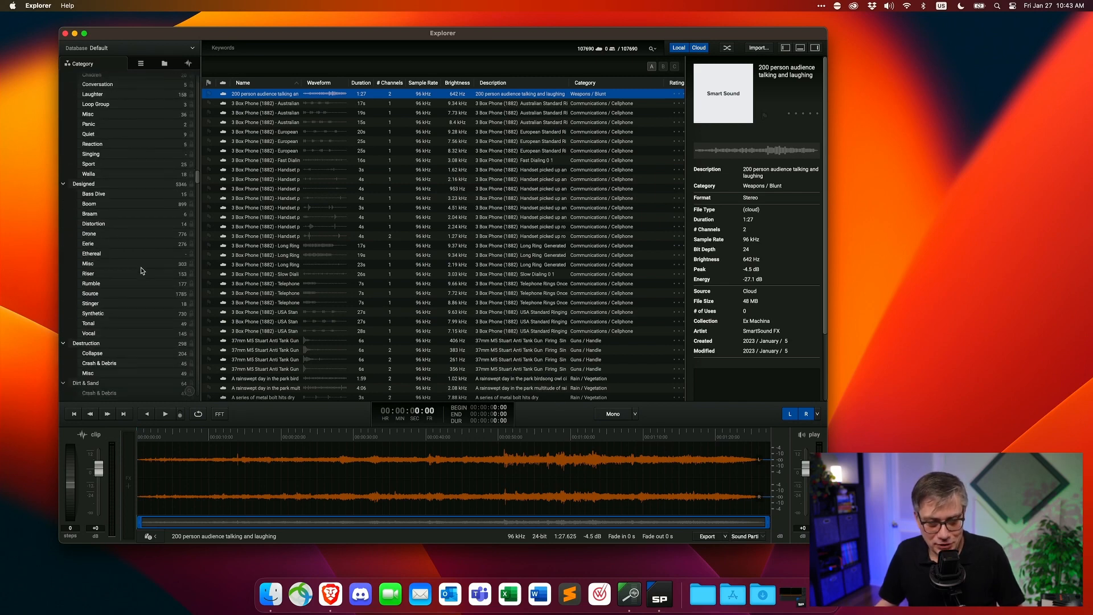
scroll(142, 267, down, 15)
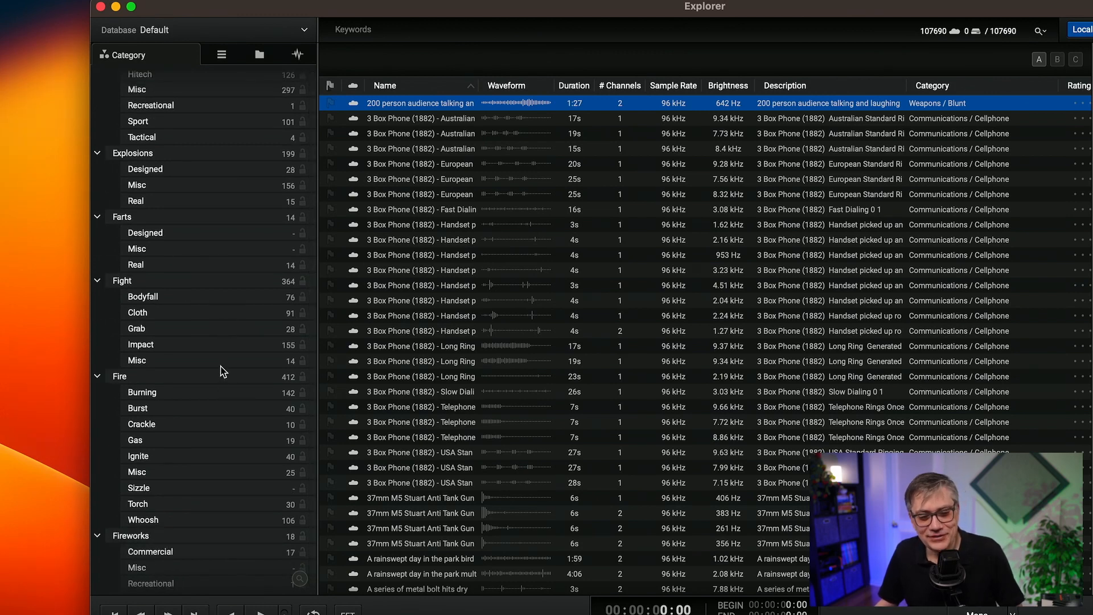
scroll(223, 371, up, 5)
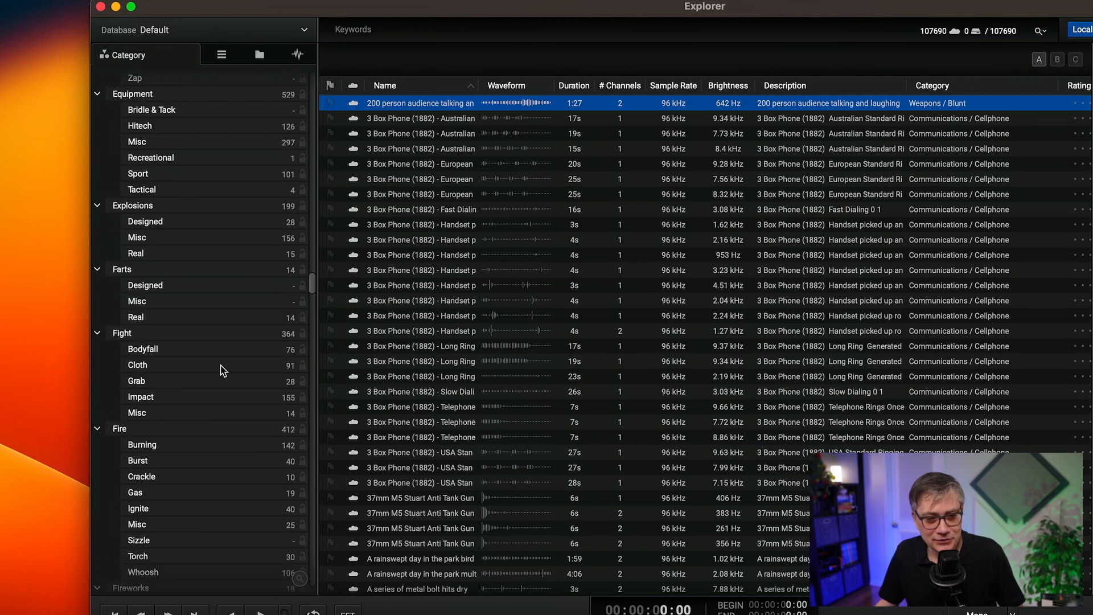
scroll(223, 370, down, 20)
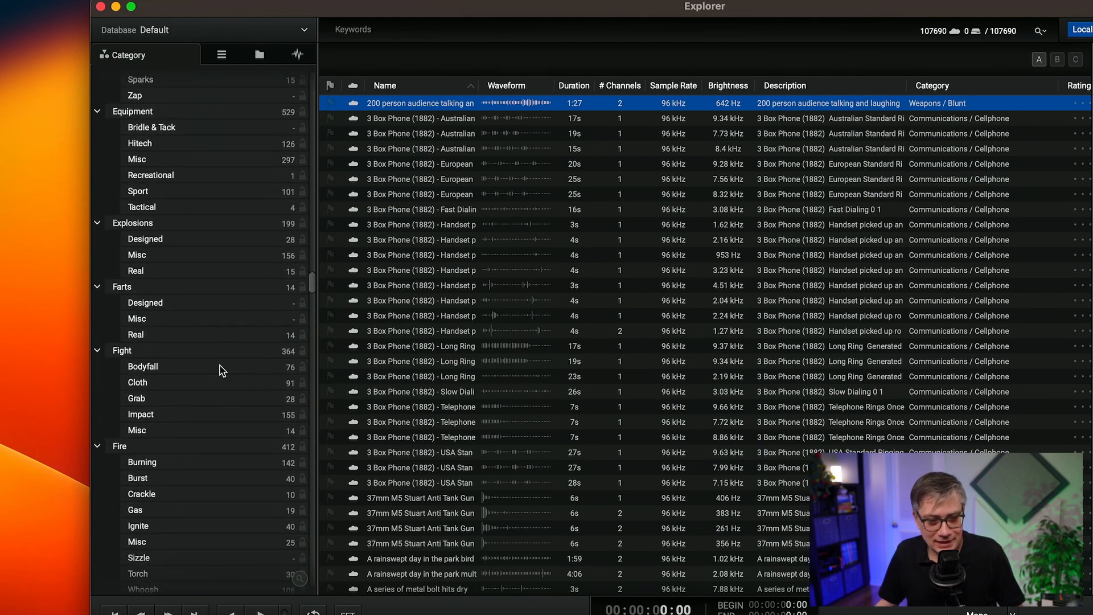
scroll(222, 369, down, 10)
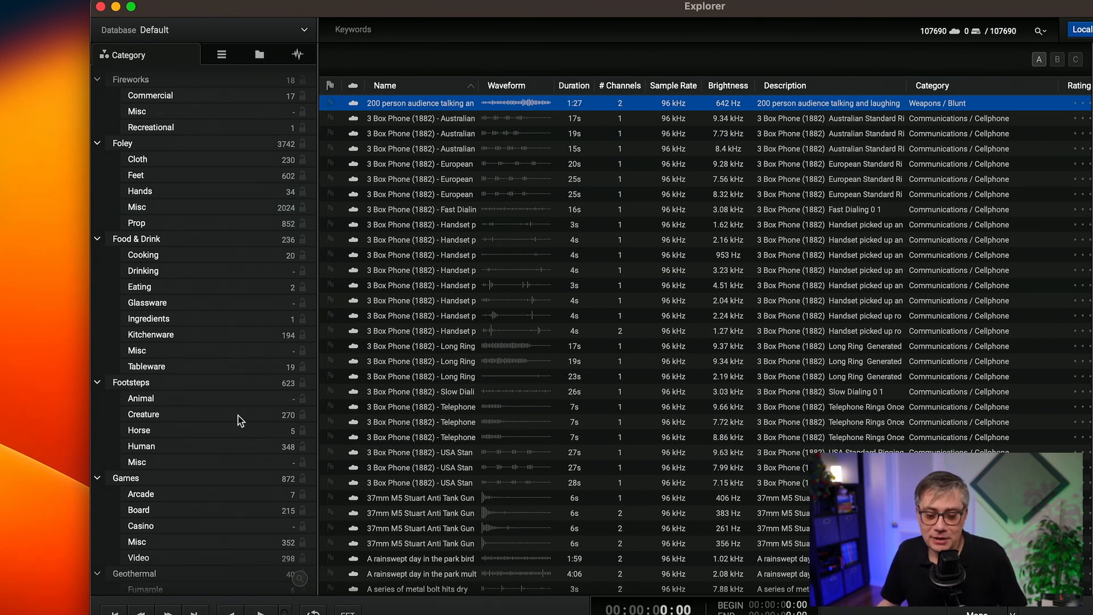
scroll(240, 419, down, 18)
scroll(238, 417, down, 20)
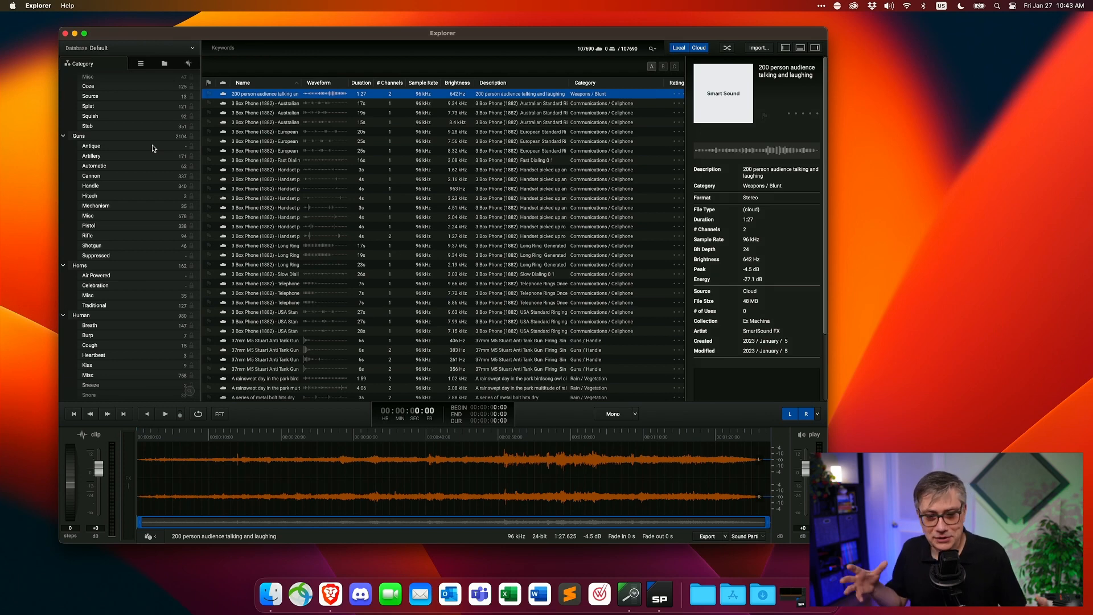
scroll(154, 139, down, 20)
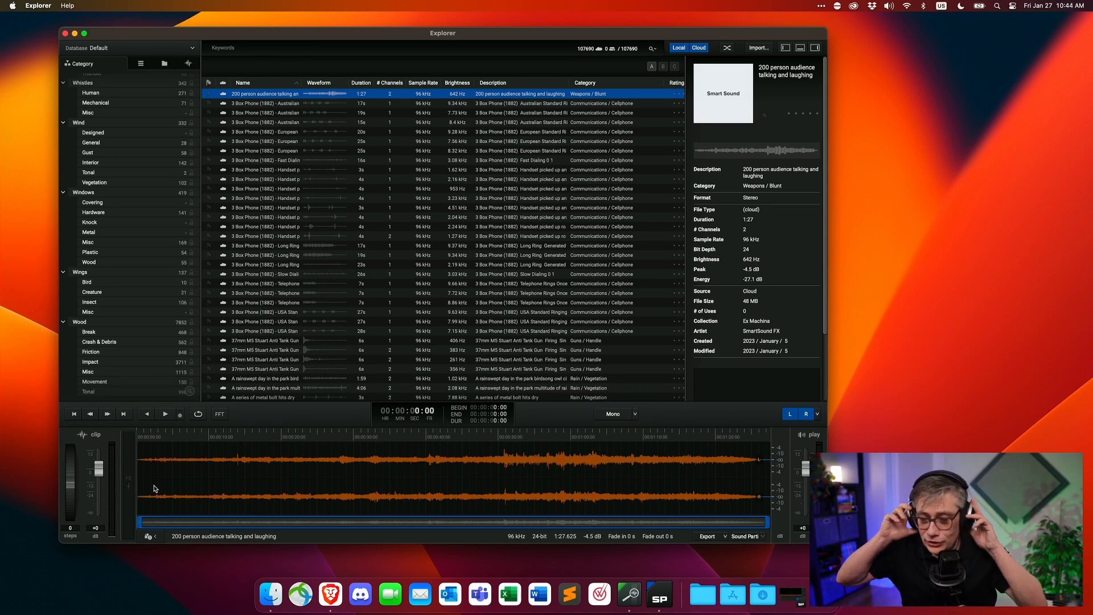
- Play the clip "200 person audience talking and laughing" and convert it to the 7.1.2 multichannel format
key(space)
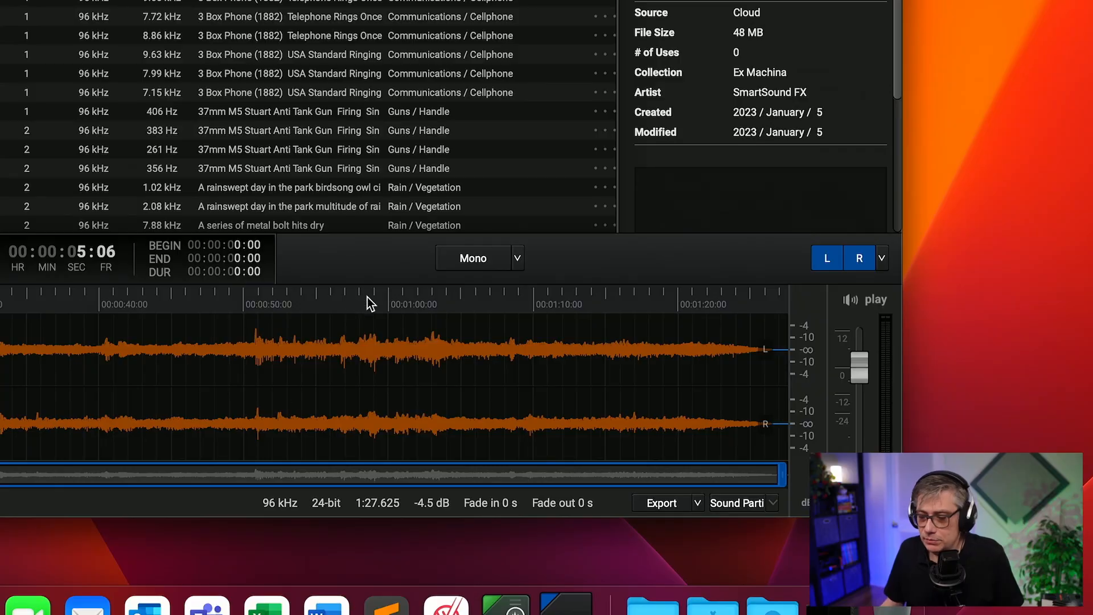
click(516, 259)
mouse_move(497, 301)
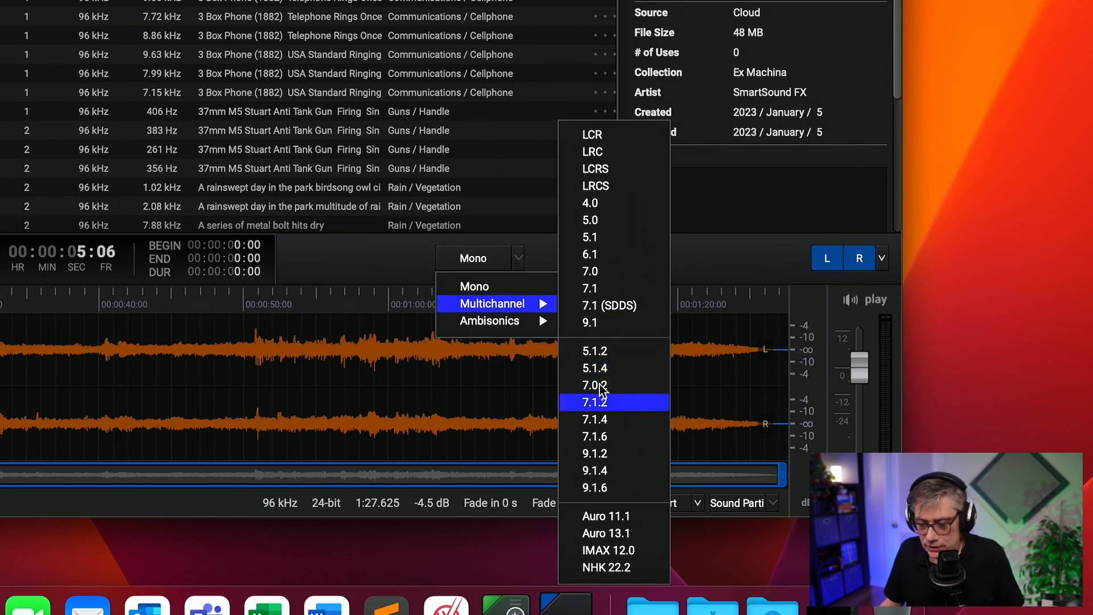
click(603, 400)
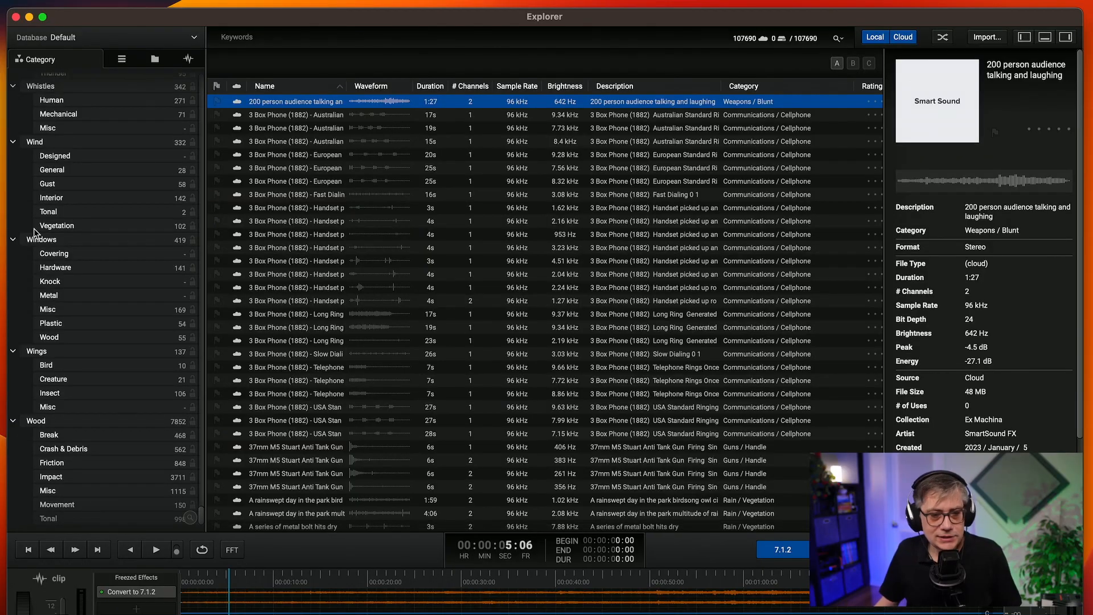
- Filter the library to the Sports / Indoor category and sort its sounds by number of channels, highest first
scroll(82, 224, up, 15)
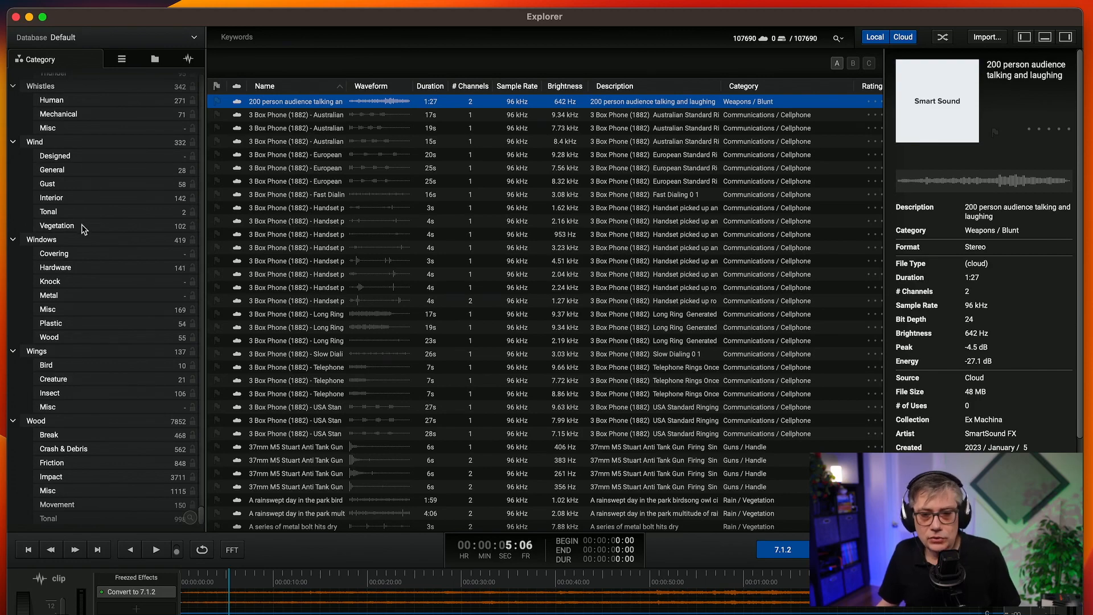
scroll(81, 224, up, 5)
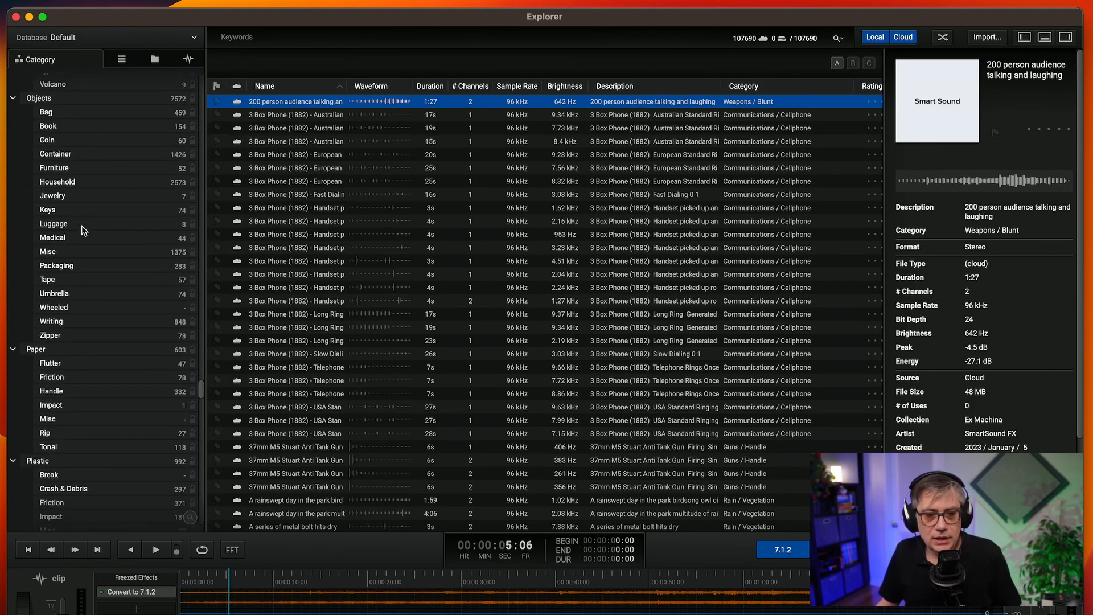
scroll(82, 225, down, 15)
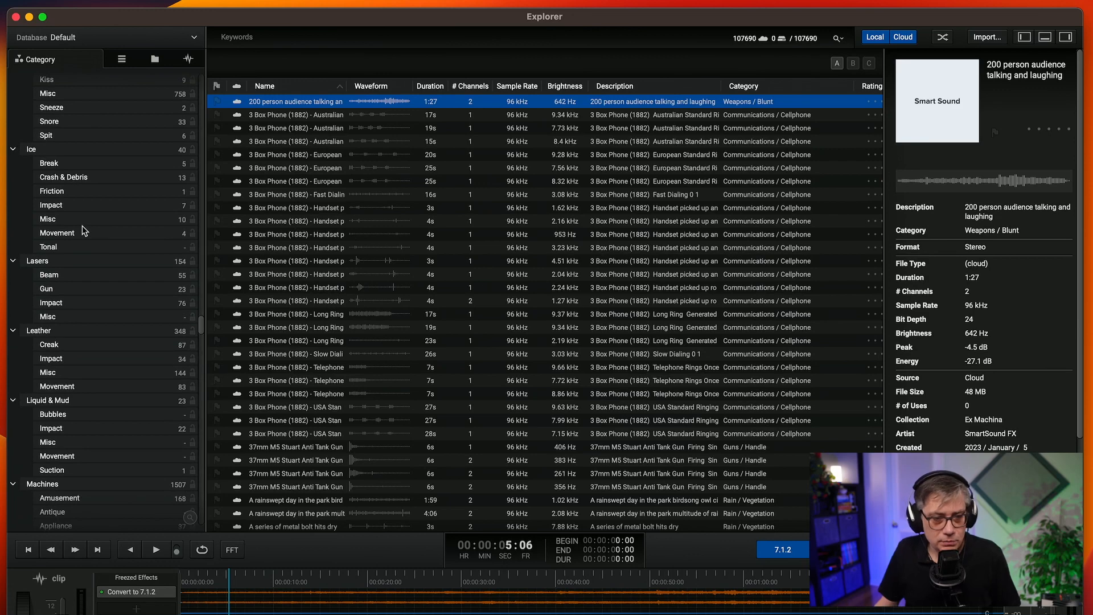
scroll(83, 229, down, 20)
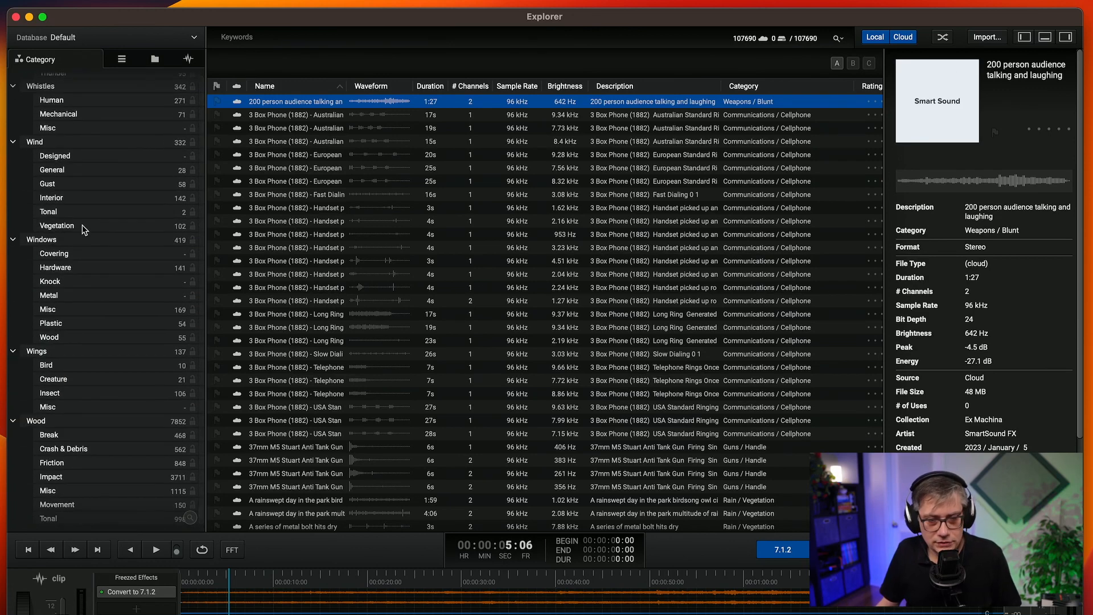
scroll(82, 226, up, 20)
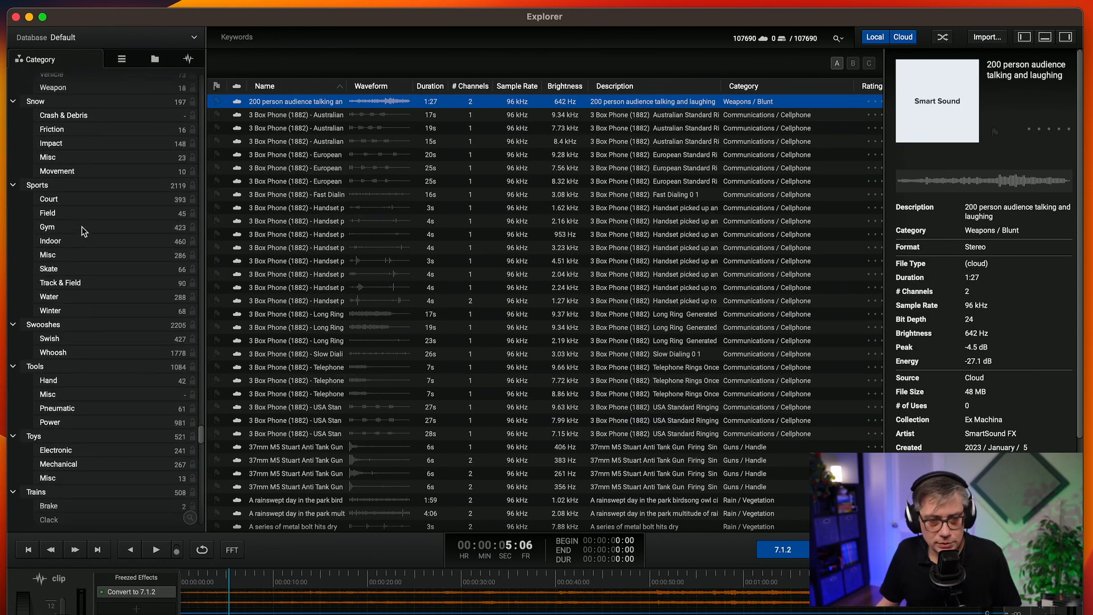
scroll(80, 227, down, 3)
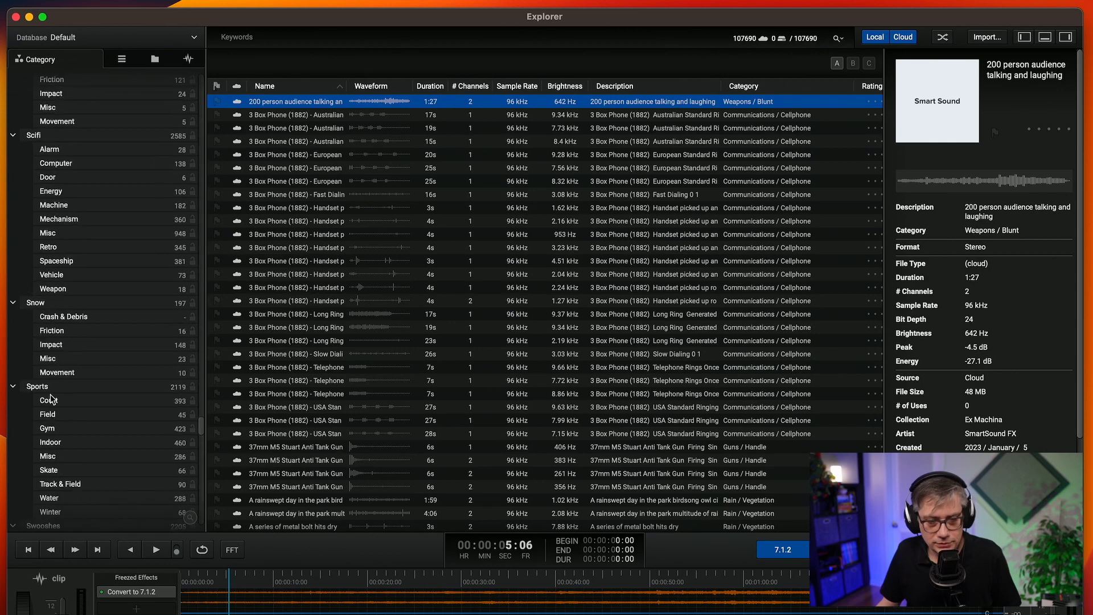
click(60, 444)
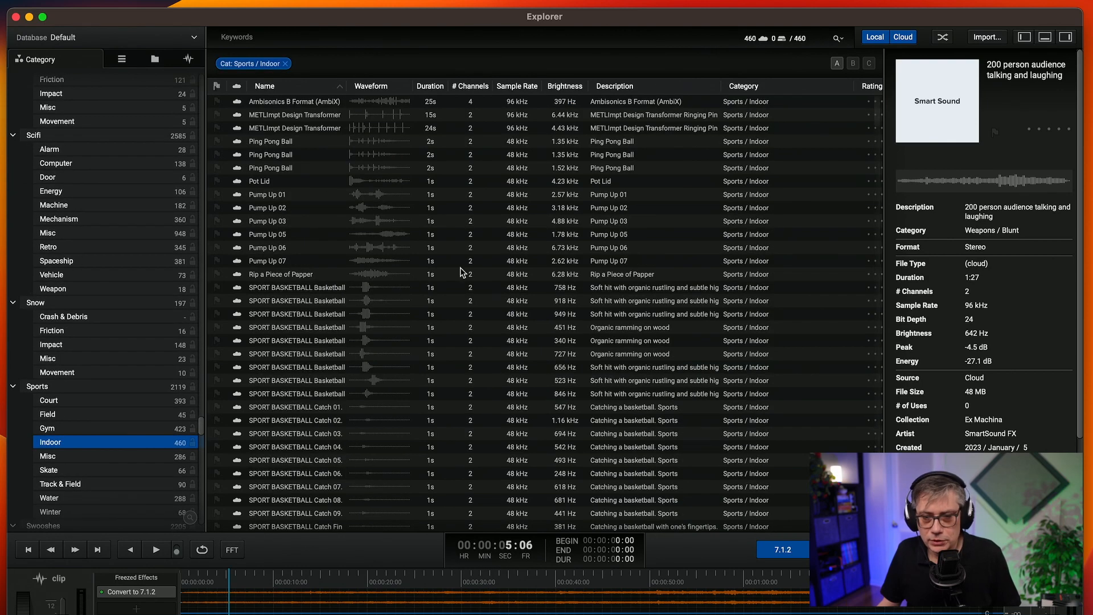
click(476, 85)
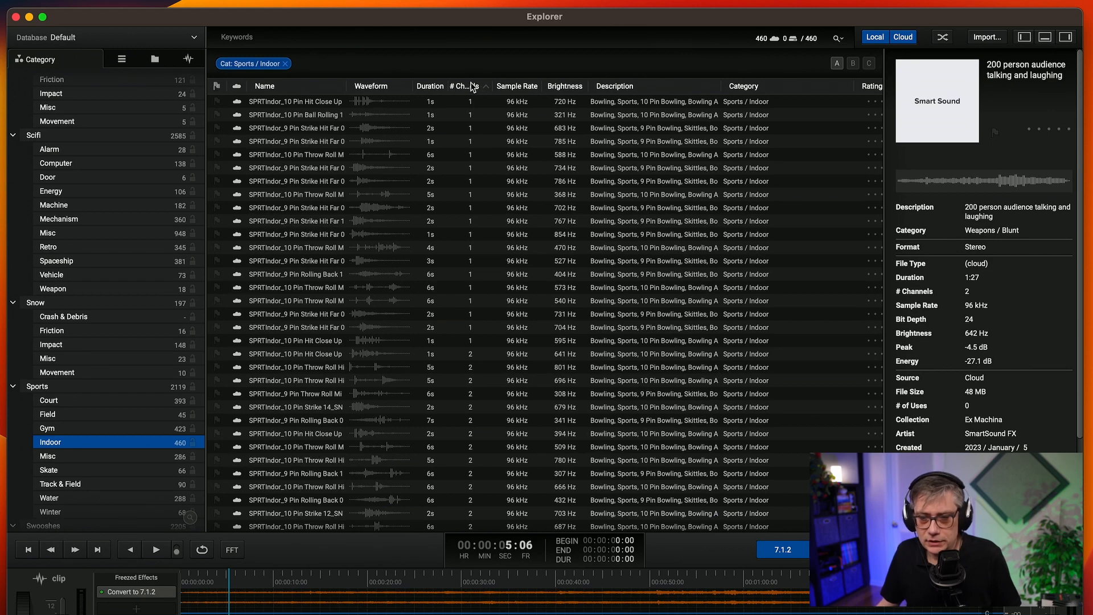
click(473, 85)
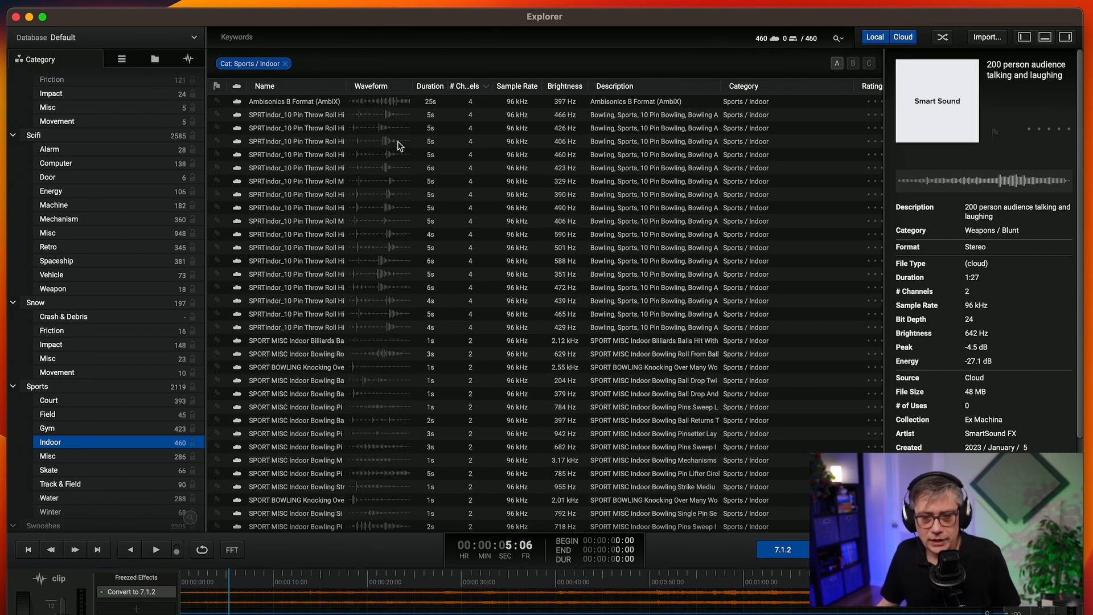
- Select the clip "SPRTIndor_10 Pin Throw Roll Hit FOA B Format 05_SNDBTS_BWL.wav" and play it
click(284, 116)
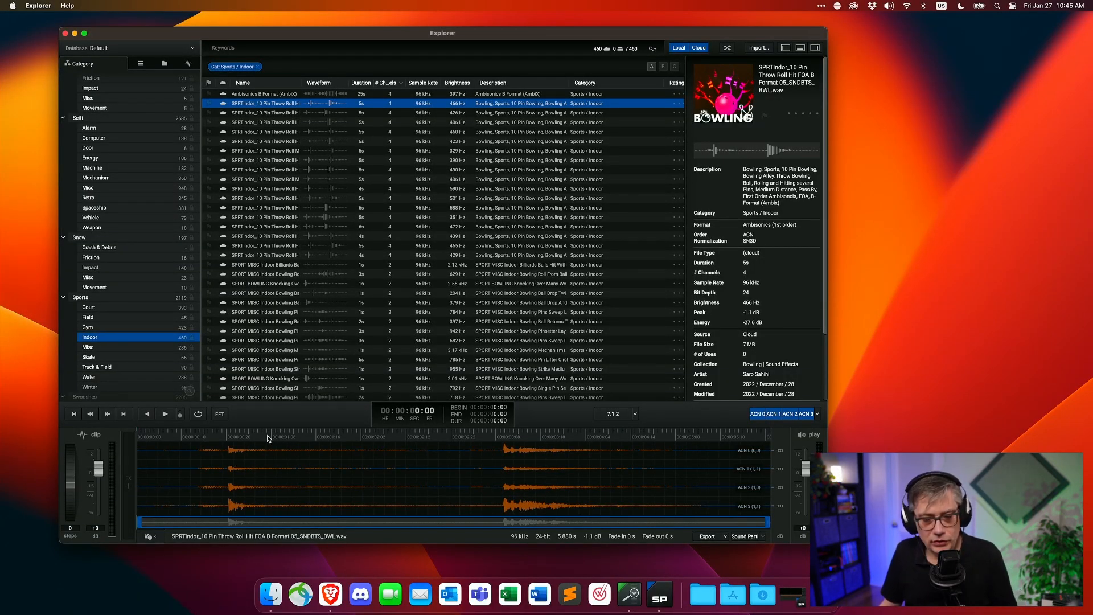
key(space)
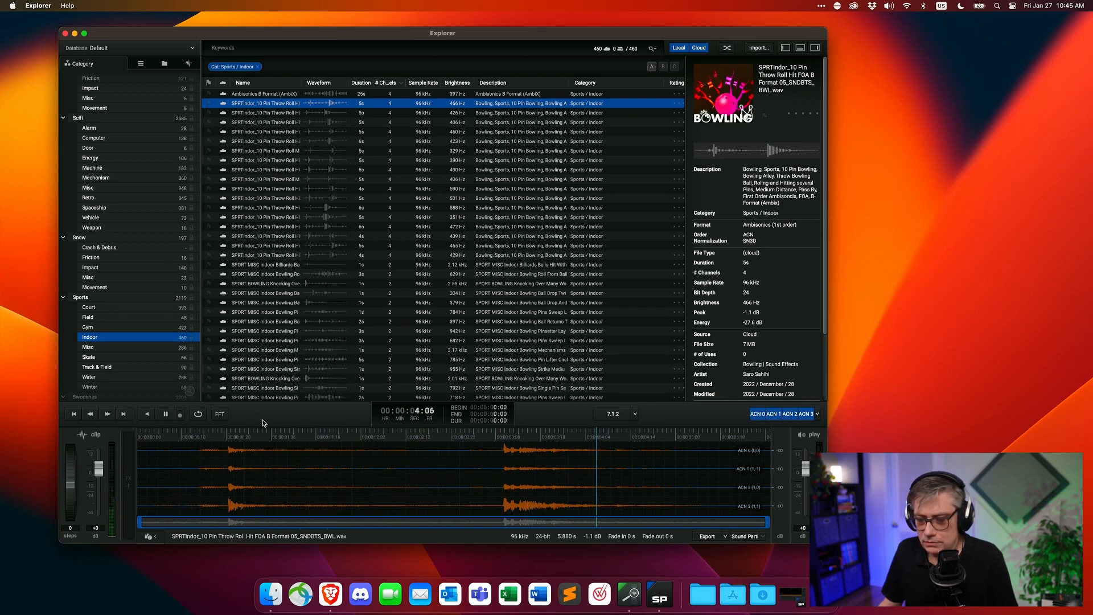
key(space)
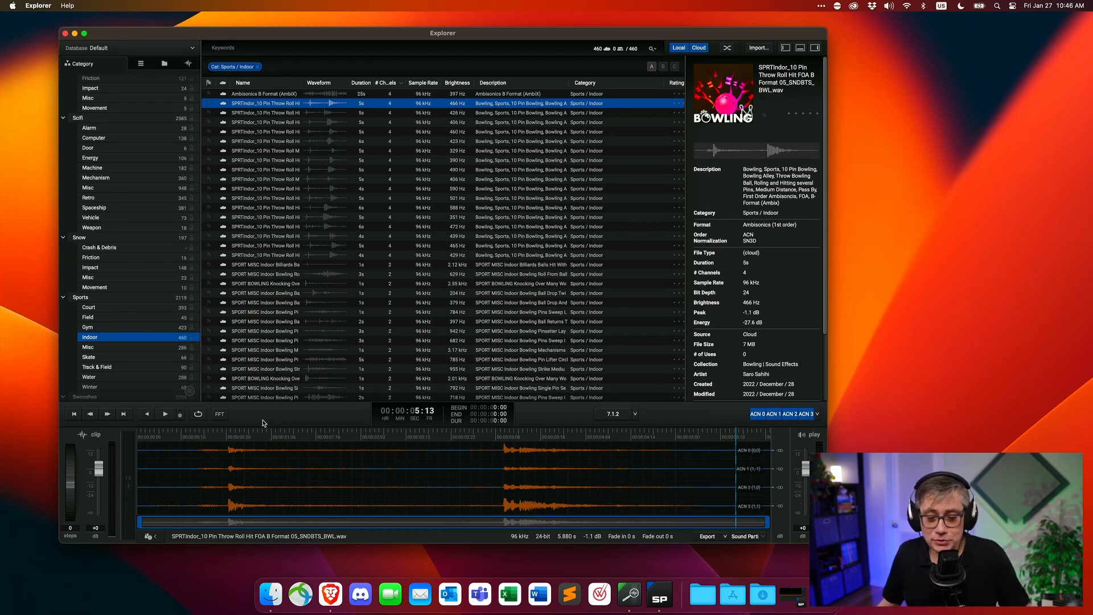
- Convert the selected bowling clip to 7.1.2 and play the converted audio from near its start
click(613, 415)
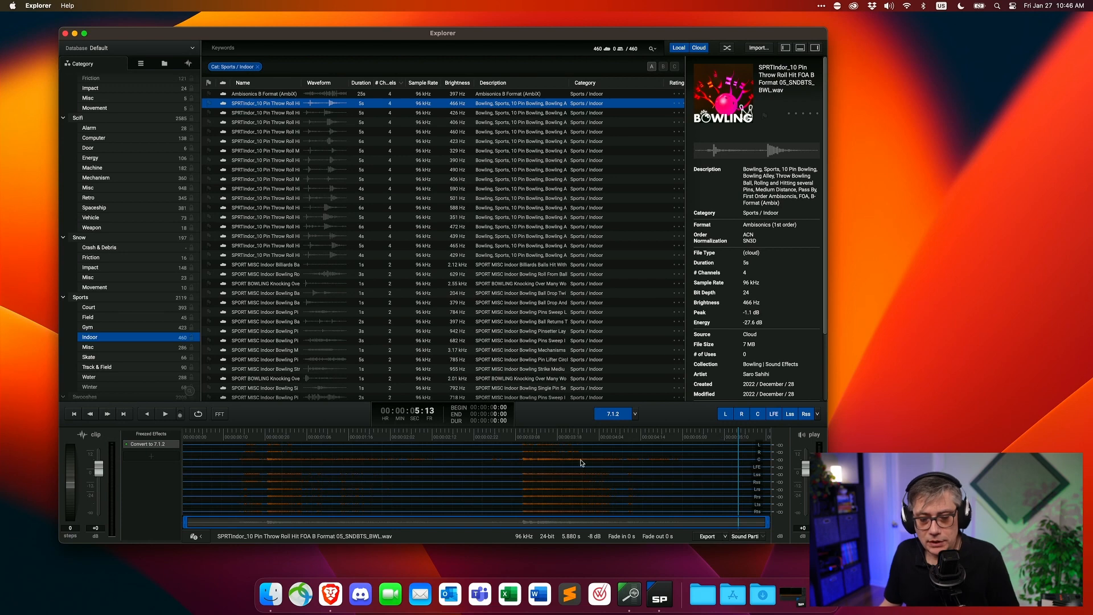
click(209, 475)
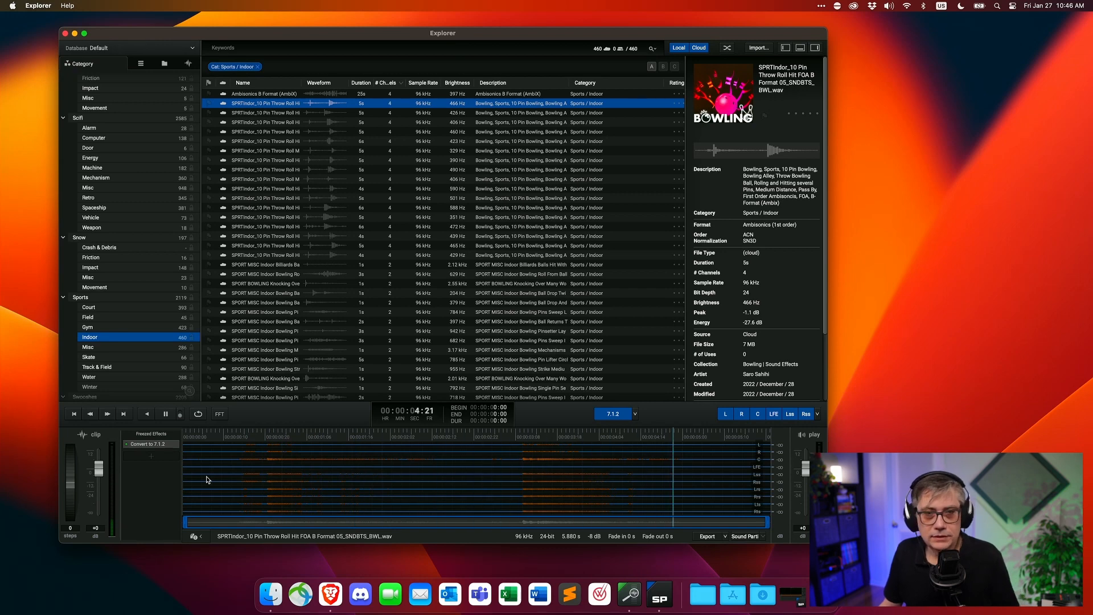
key(space)
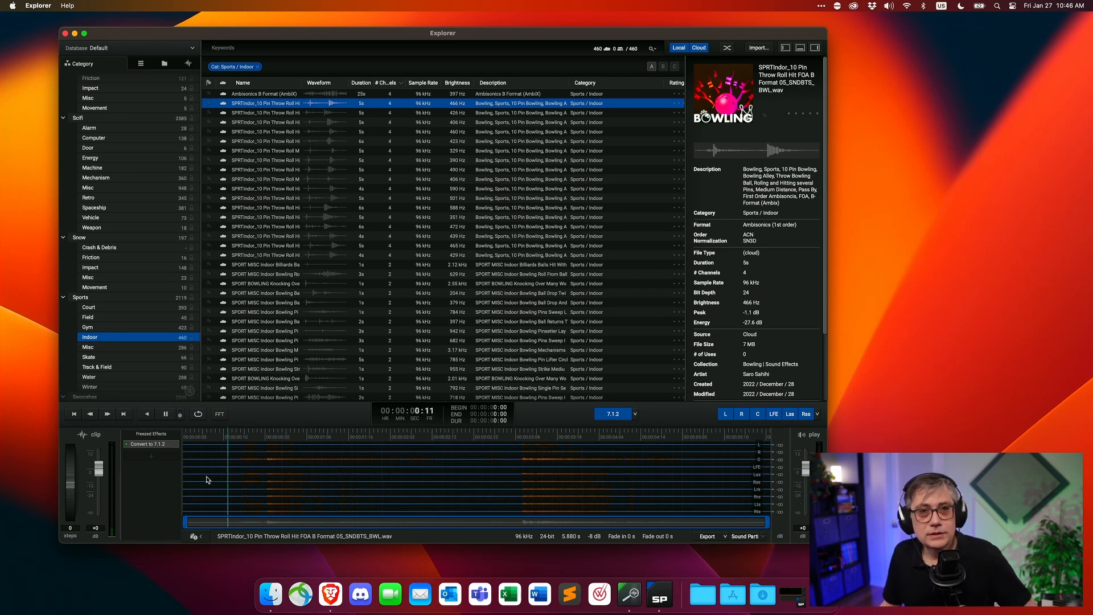
key(space)
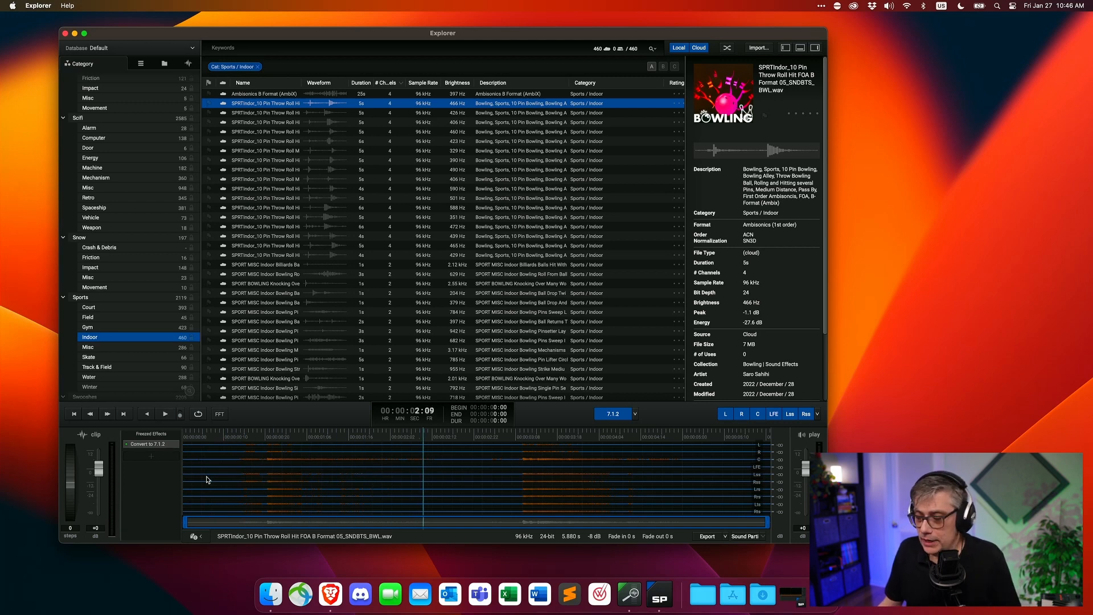
- Set the export mode for the converted bowling clip to "Export as..."
click(726, 540)
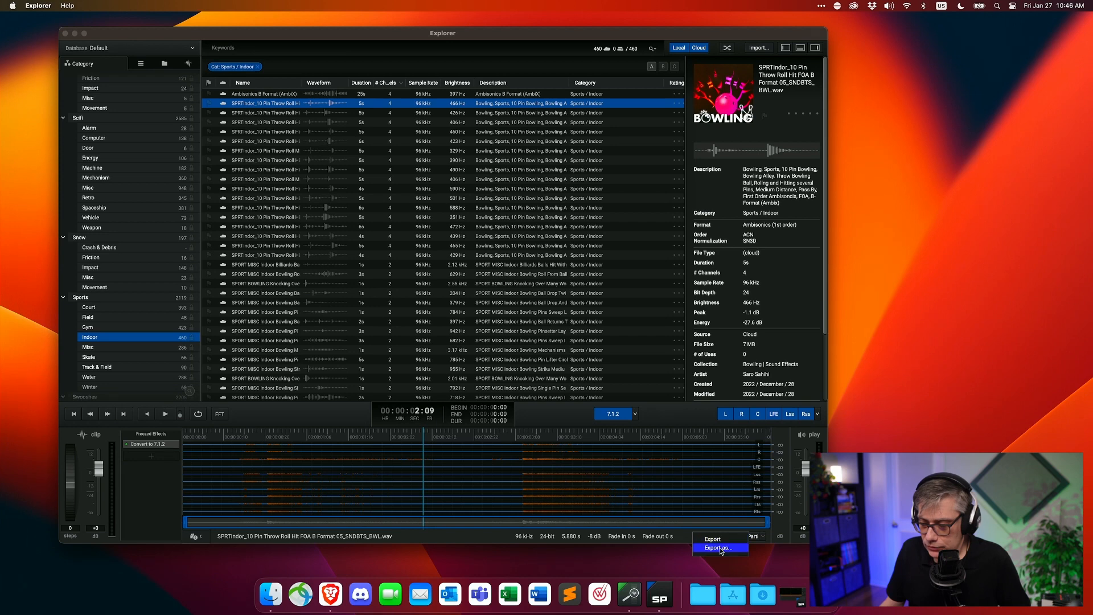
click(720, 548)
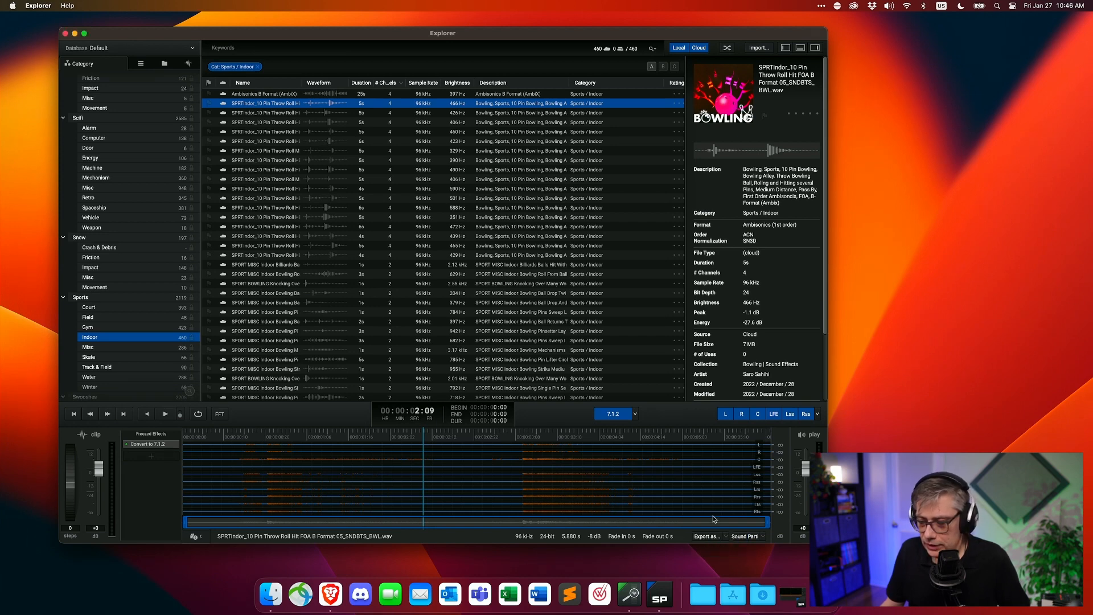
- Export the converted bowling clip to the Desktop as "Test", an interleaved 24-bit BWF (.WAV) file with SMPTE channel order
click(705, 537)
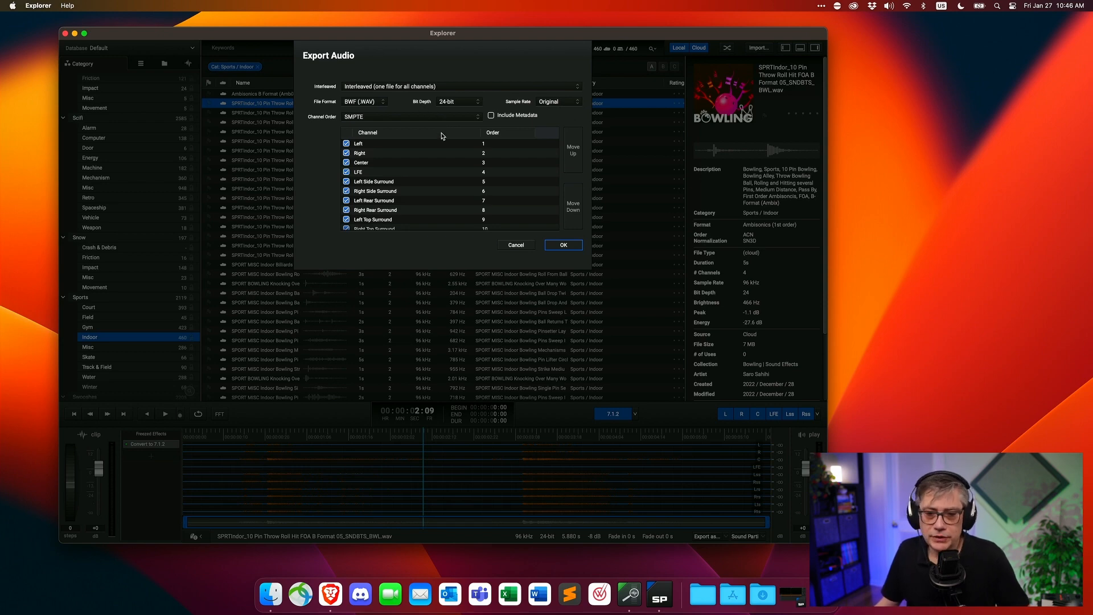
click(557, 245)
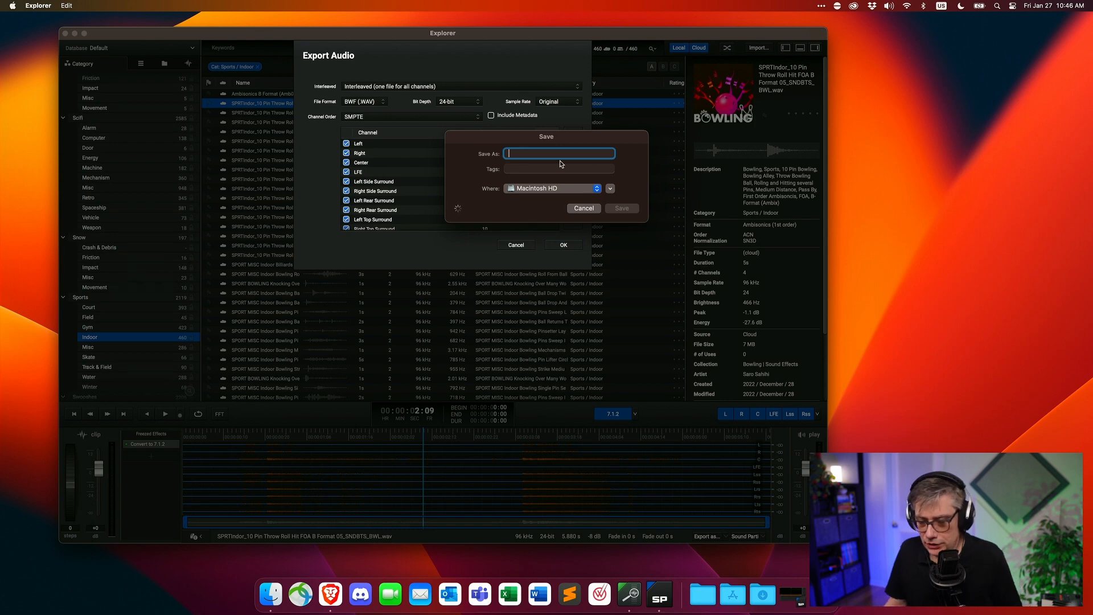
click(525, 187)
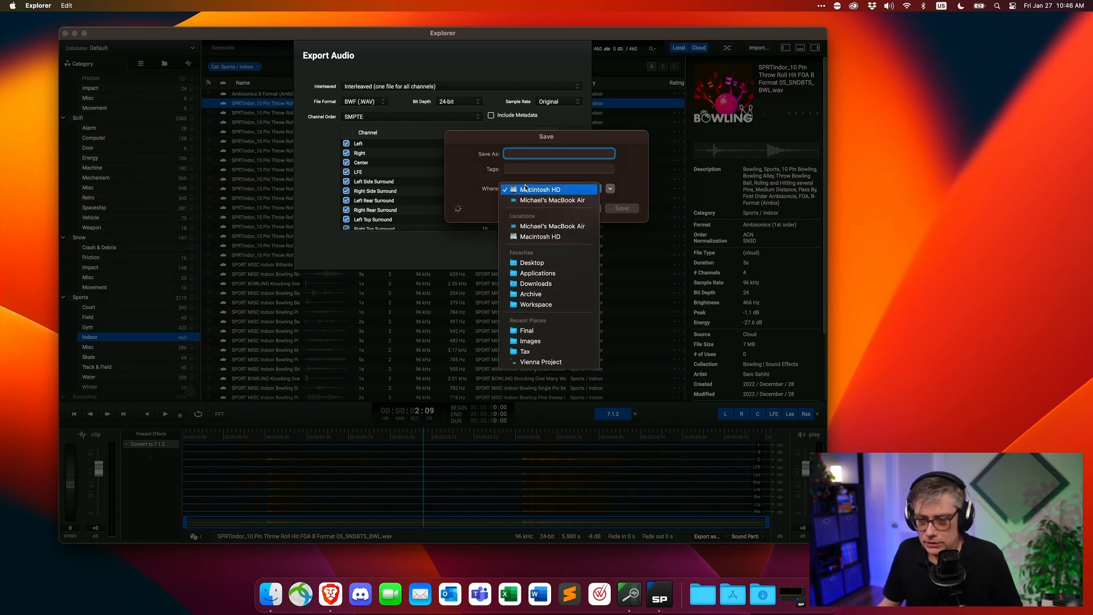
click(532, 263)
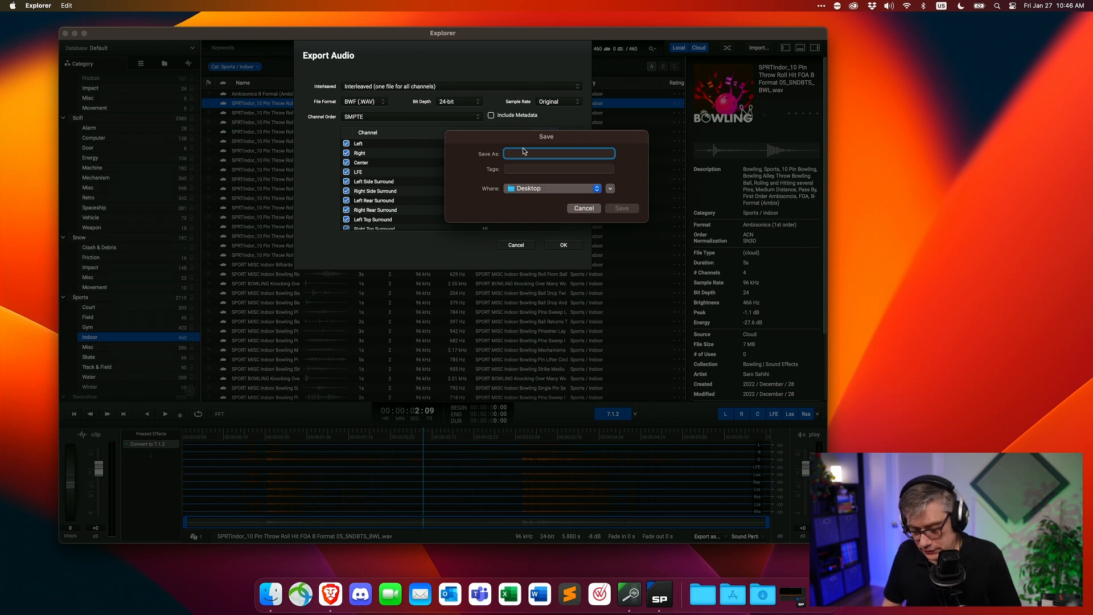
text(Test)
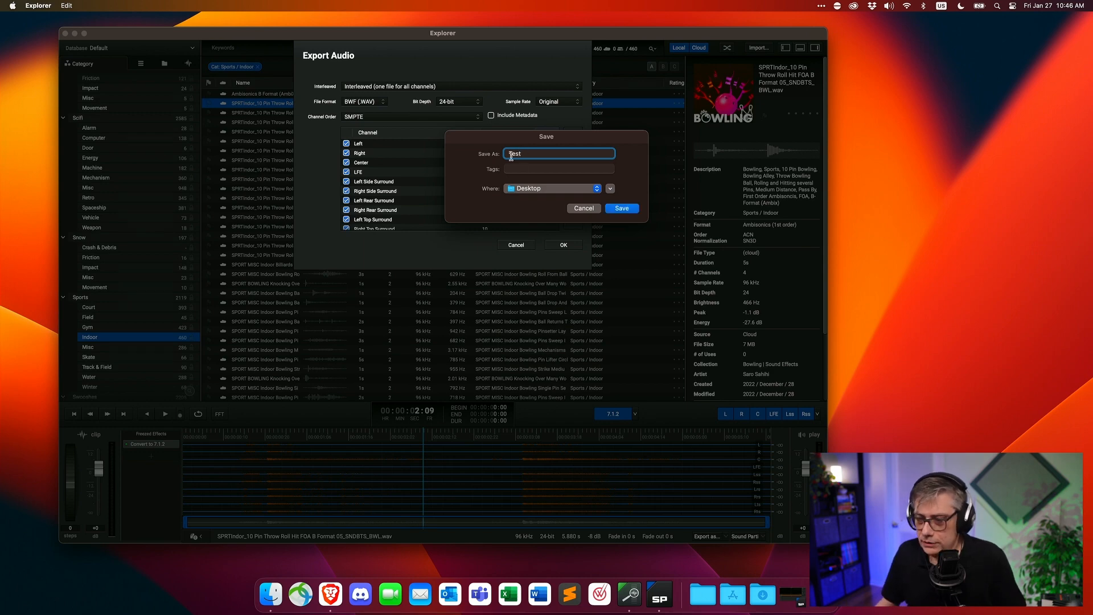
click(621, 209)
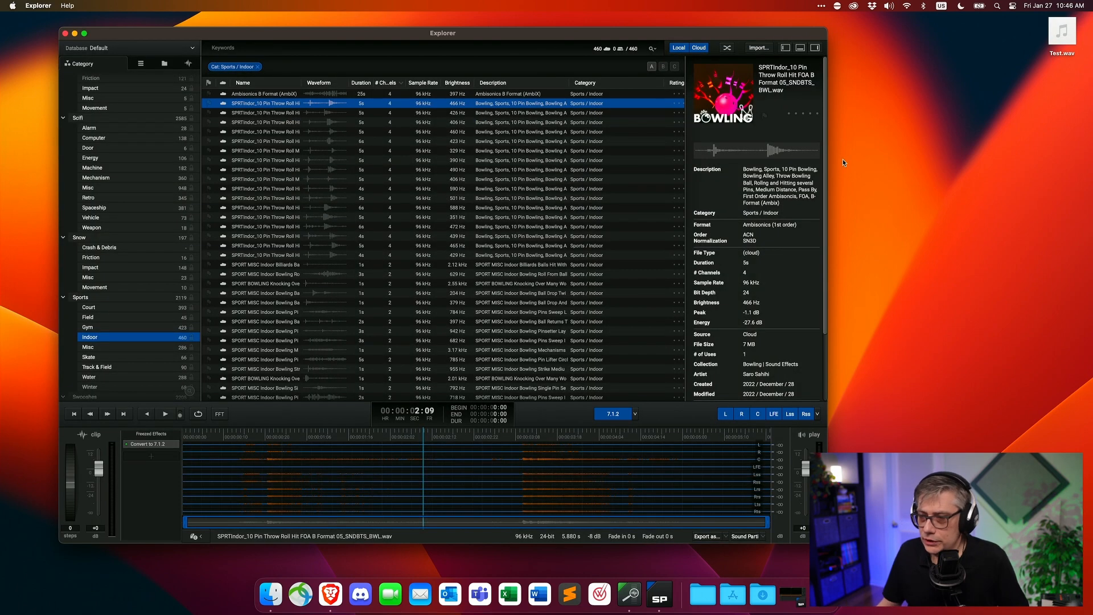
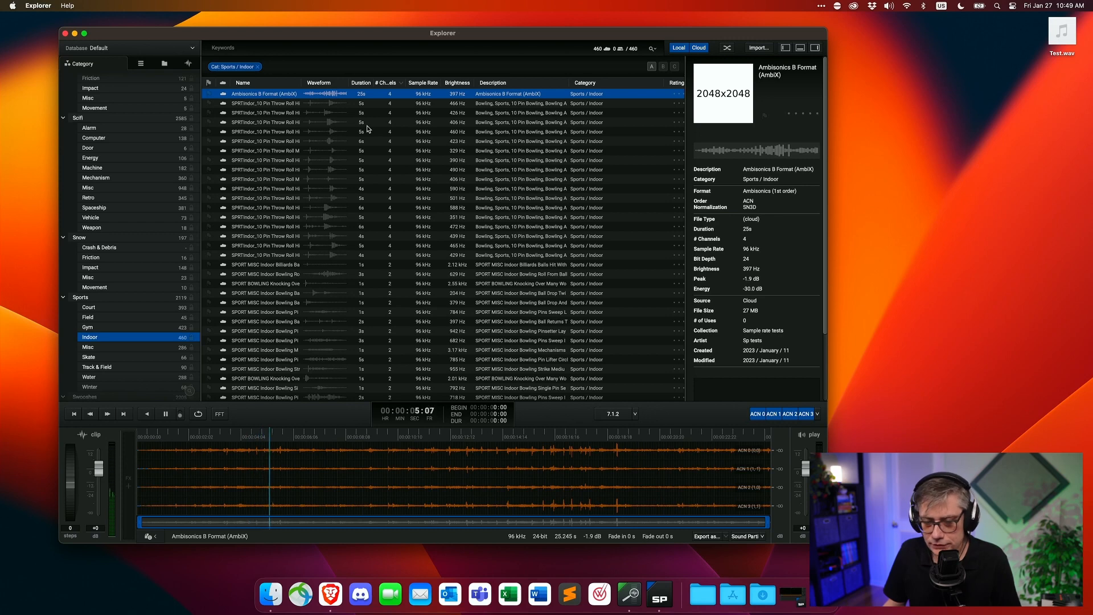
- Stop playback of the Ambisonics B Format (AmbiX) clip and convert it to stereo
key(space)
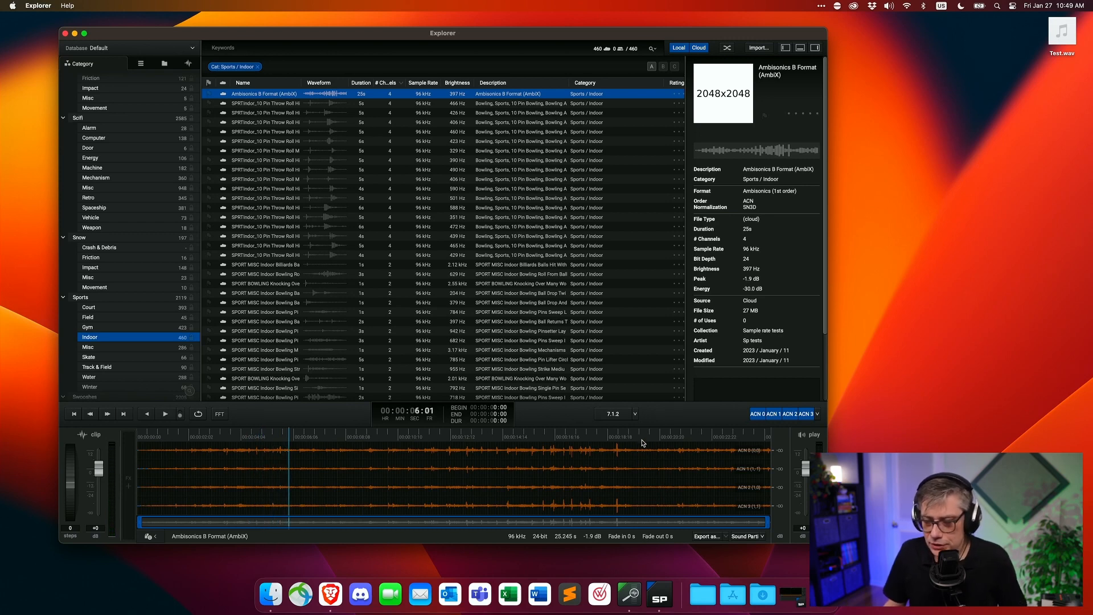
click(635, 414)
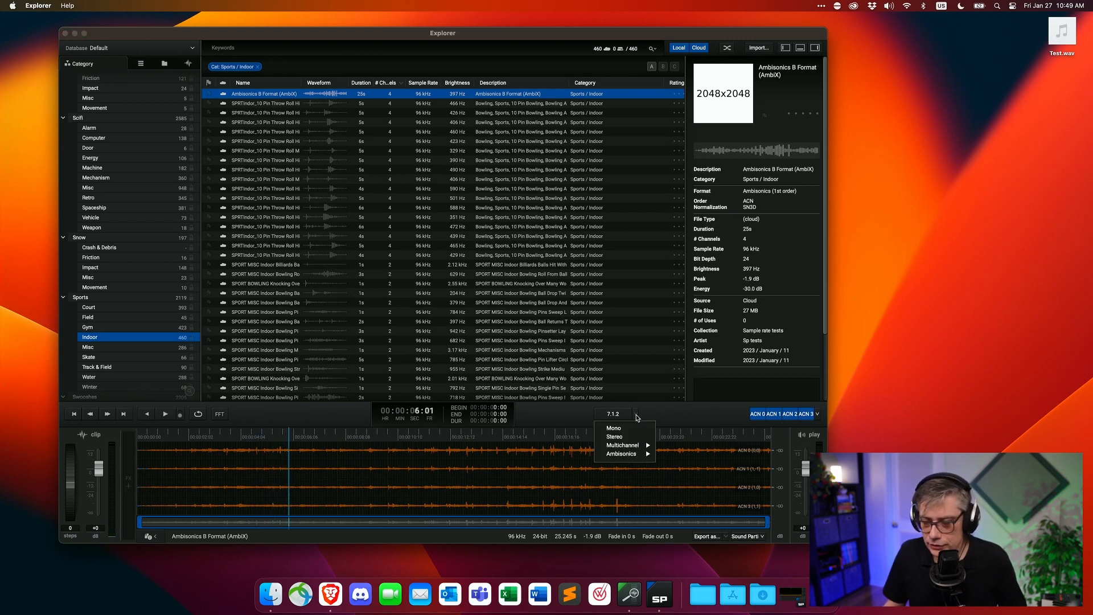
click(616, 437)
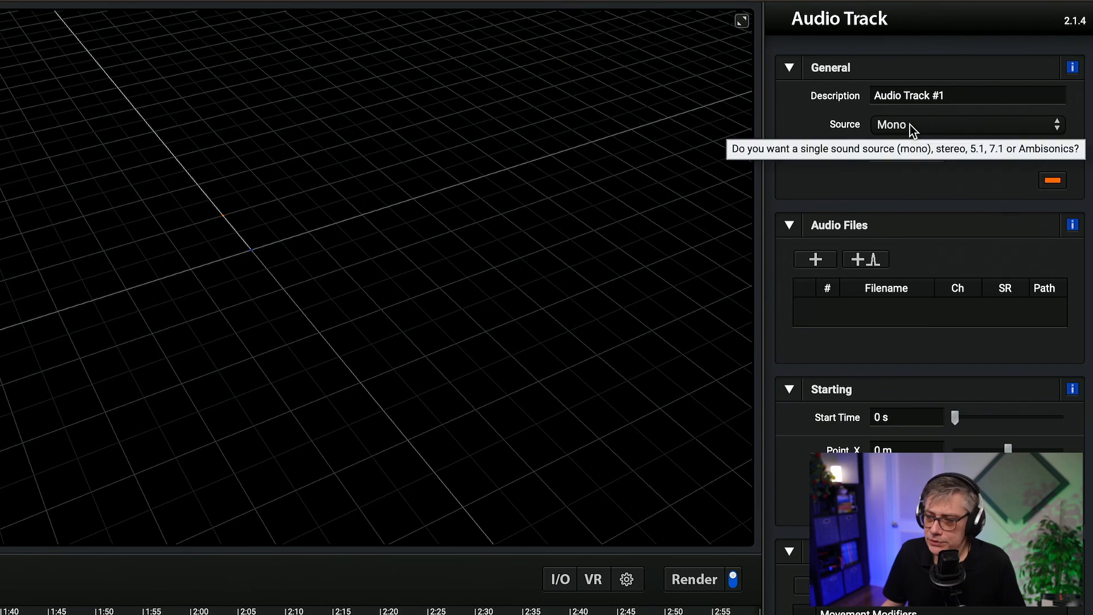
- Set the source of Audio Track #1 to Ambisonics and review the available Decode To options
click(910, 125)
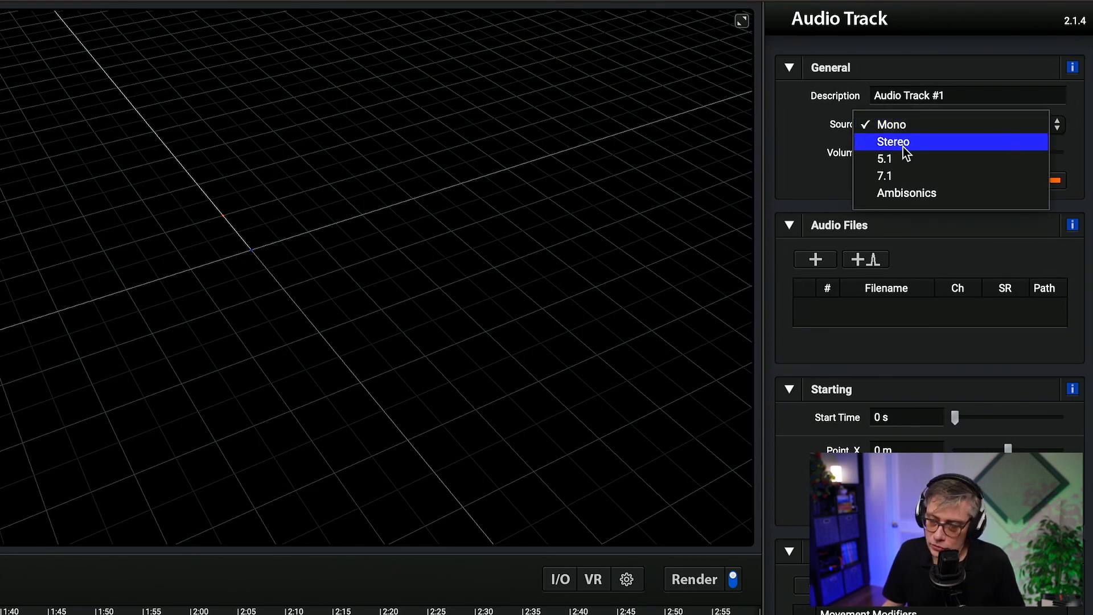
click(898, 193)
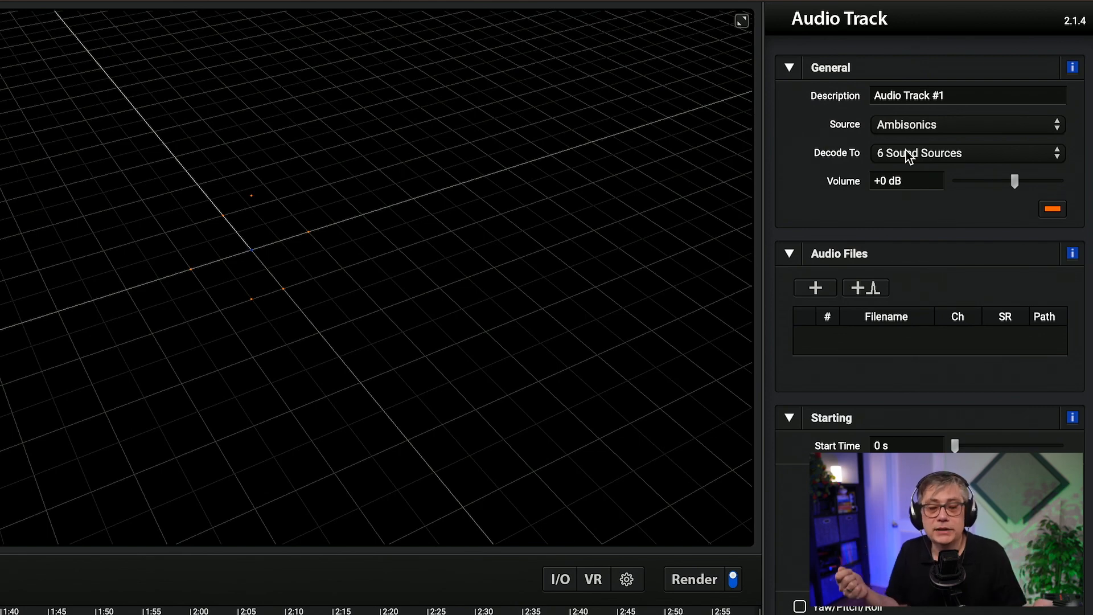
click(937, 152)
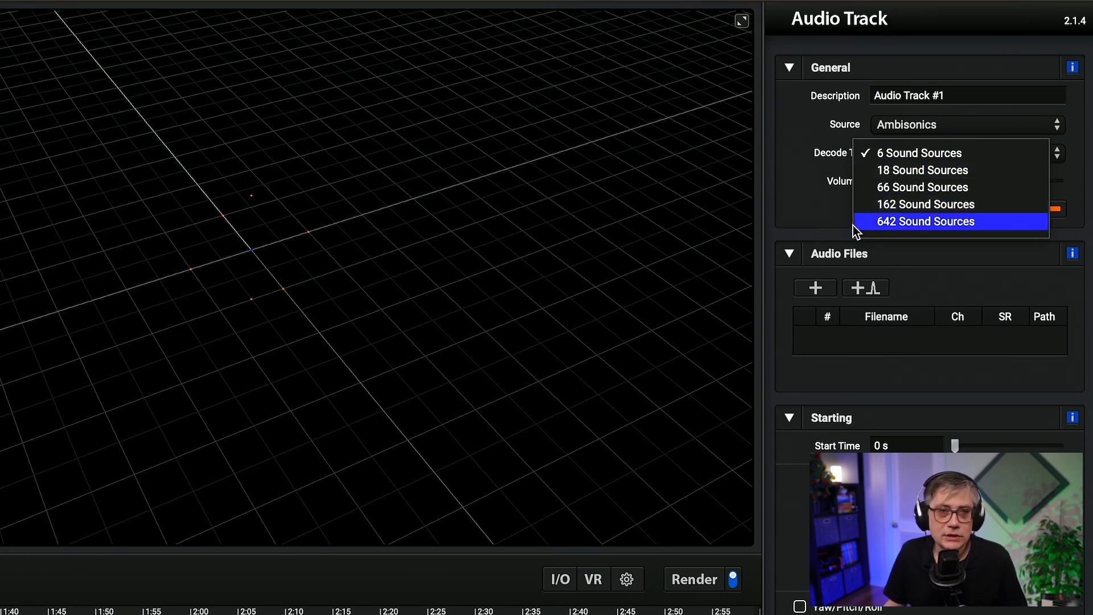
click(805, 218)
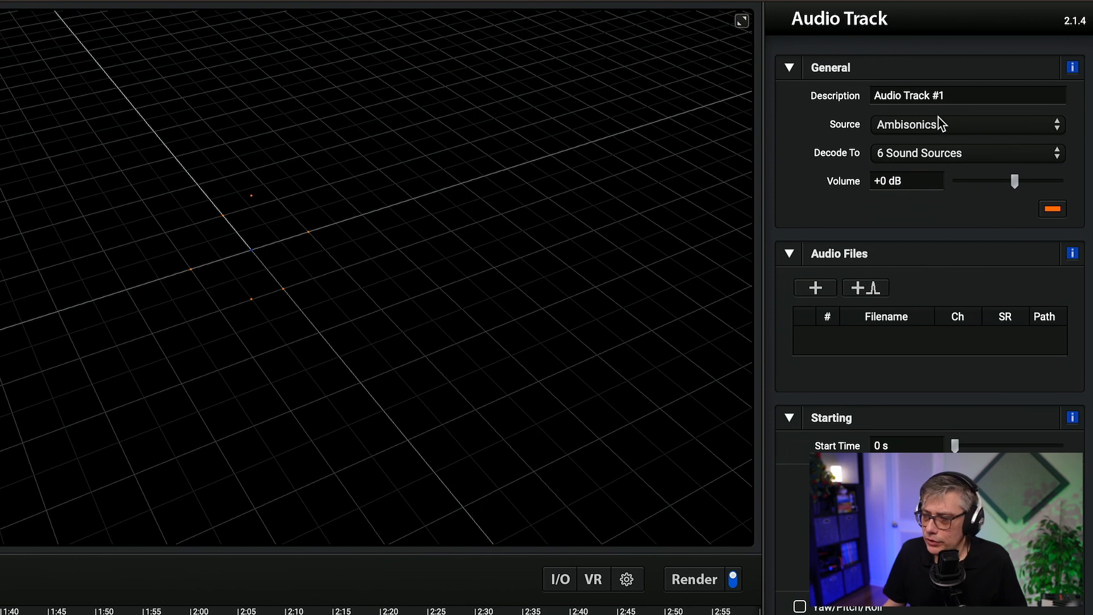
- Change the source of Audio Track #1 to Stereo and inspect its two points in the perspective view
click(926, 125)
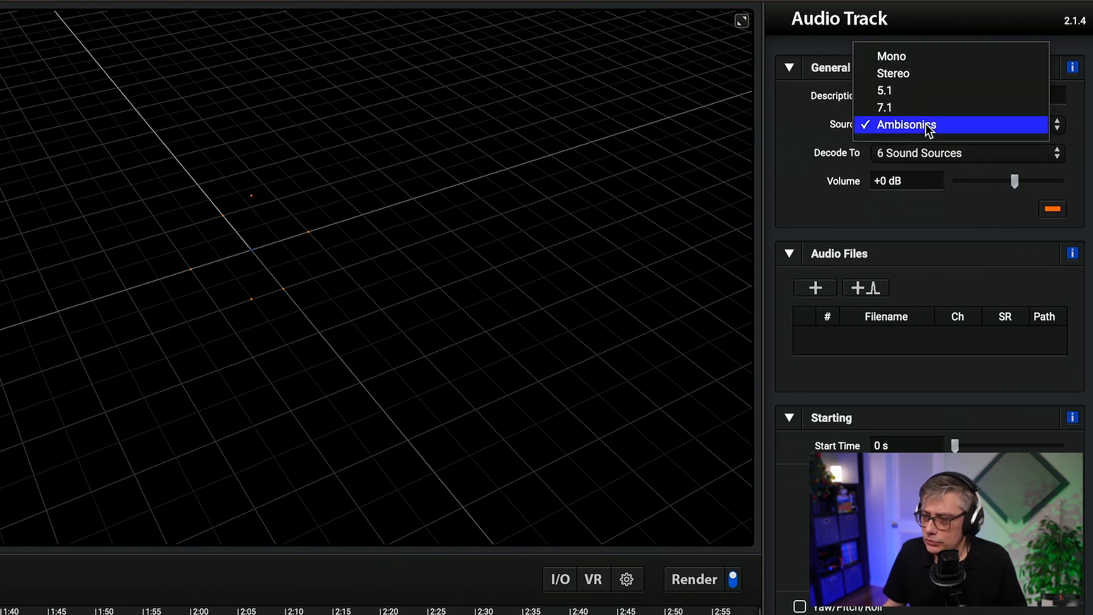
click(915, 74)
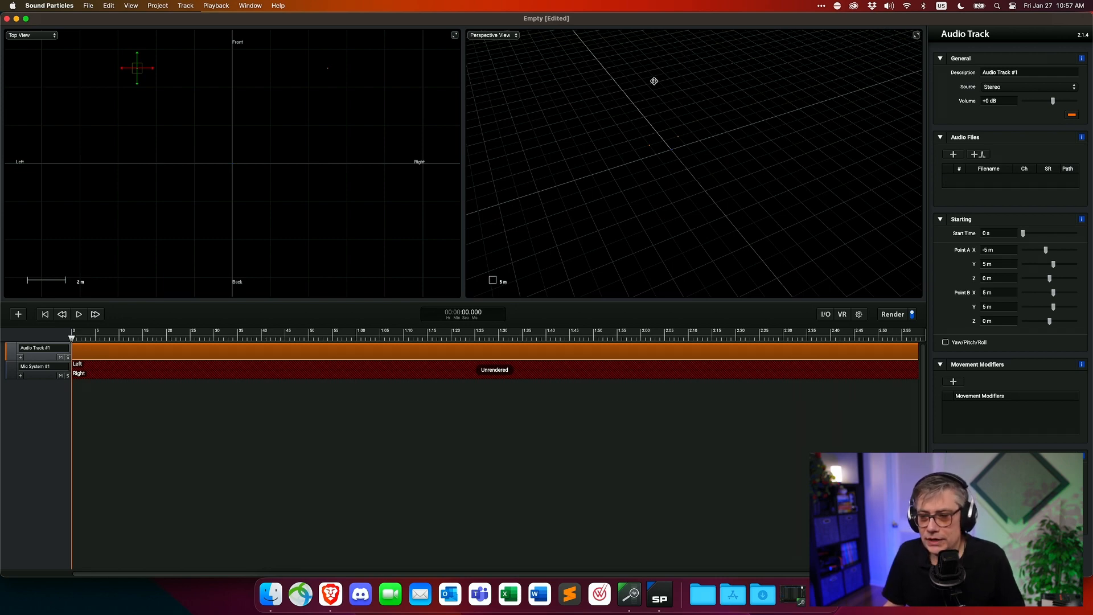
drag(673, 170, 669, 175)
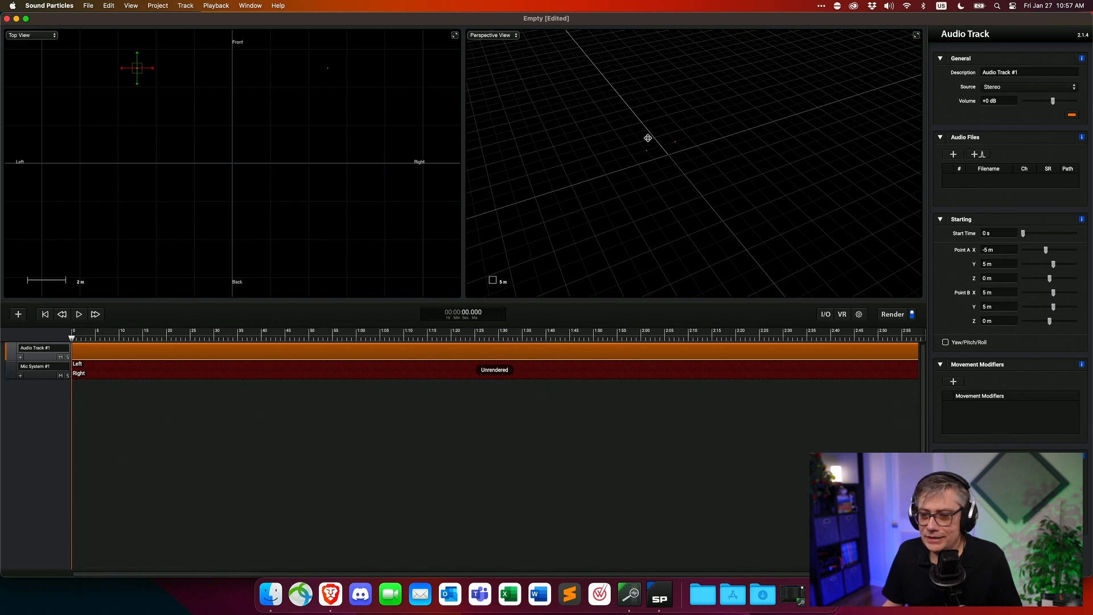
scroll(677, 161, up, 10)
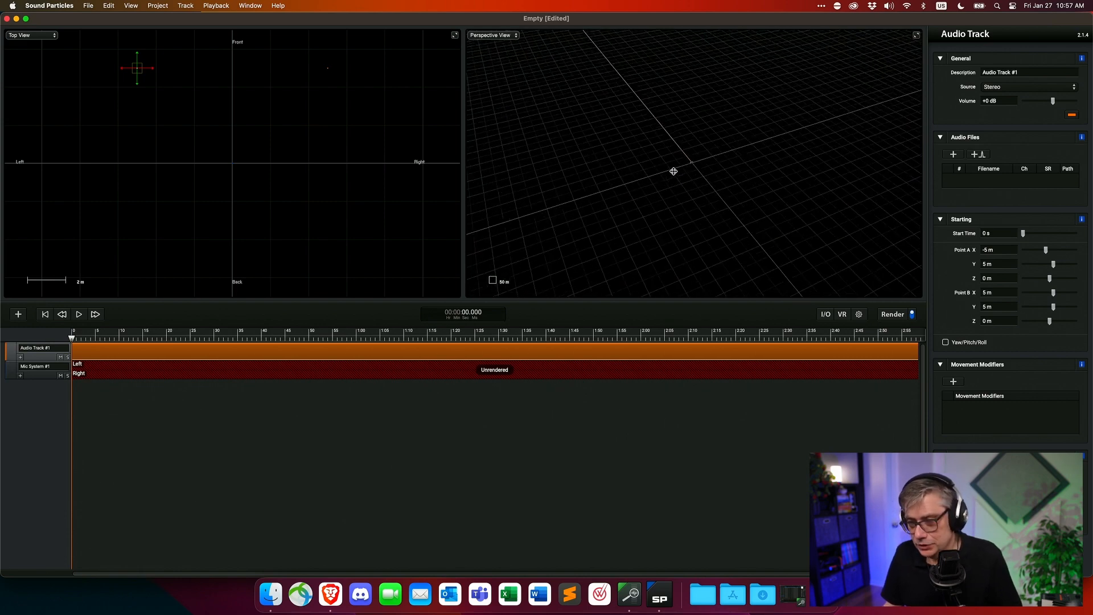
drag(671, 146, 700, 159)
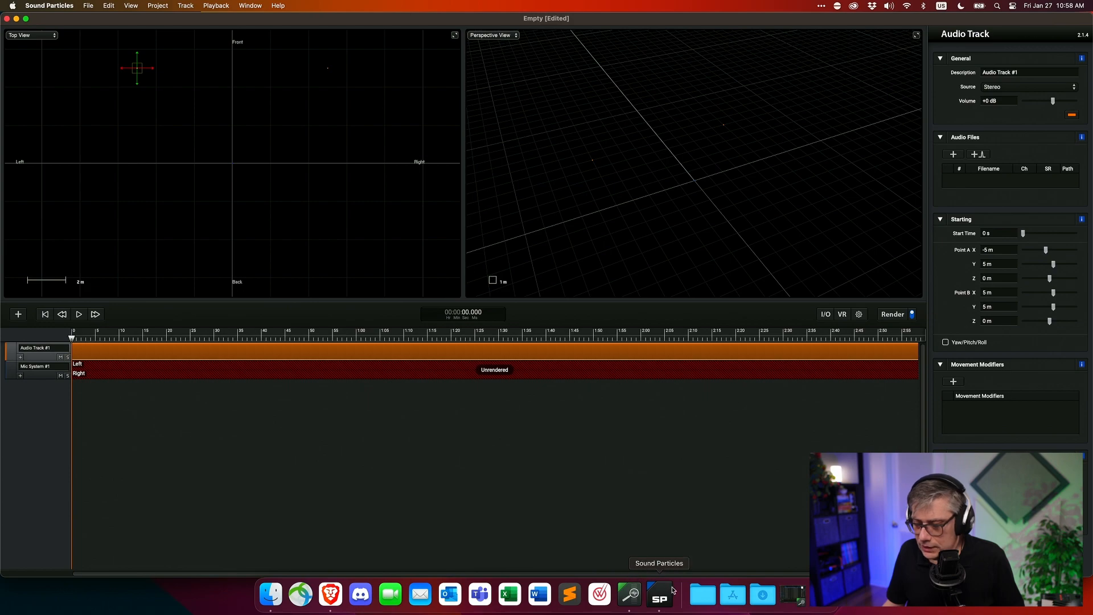
- Switch to Explorer and send the edited stereo version of the Ambisonics B Format (AmbiX) clip to Sound Particles
click(632, 595)
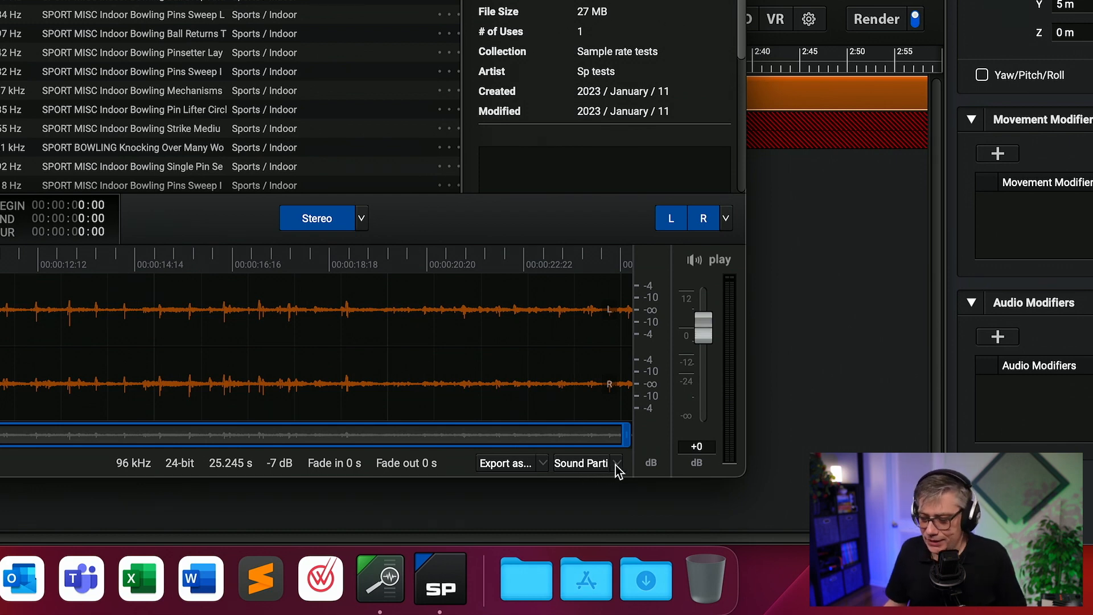
click(617, 466)
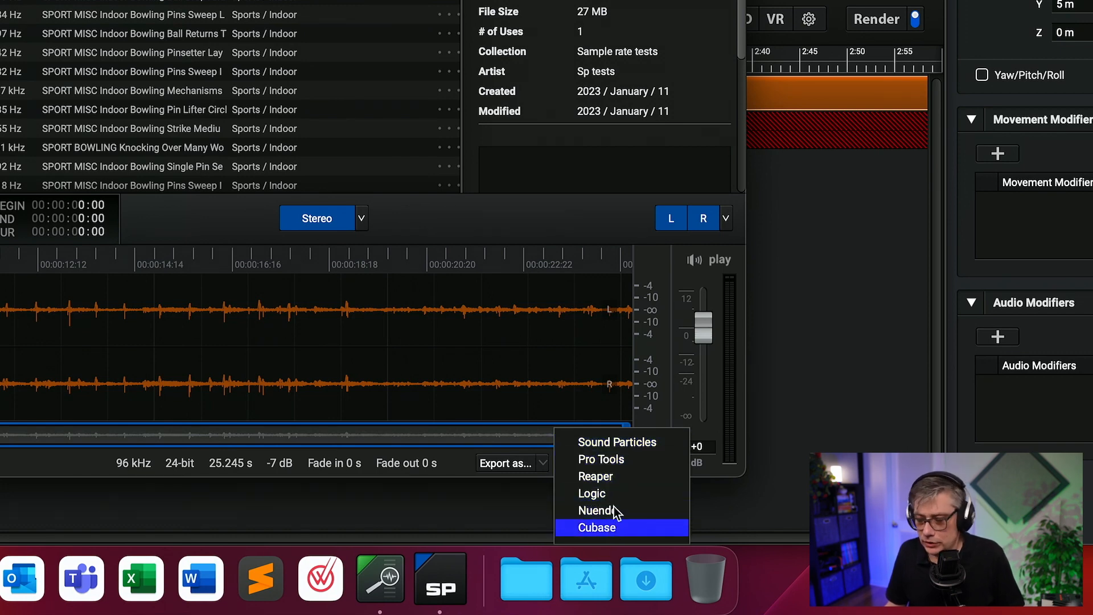
click(620, 444)
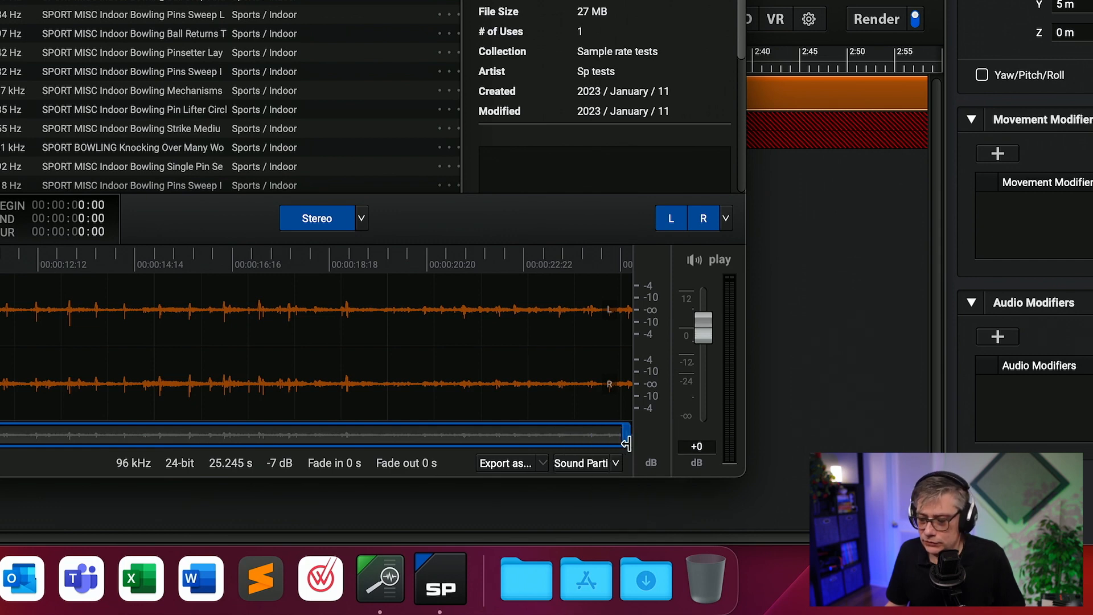
click(580, 462)
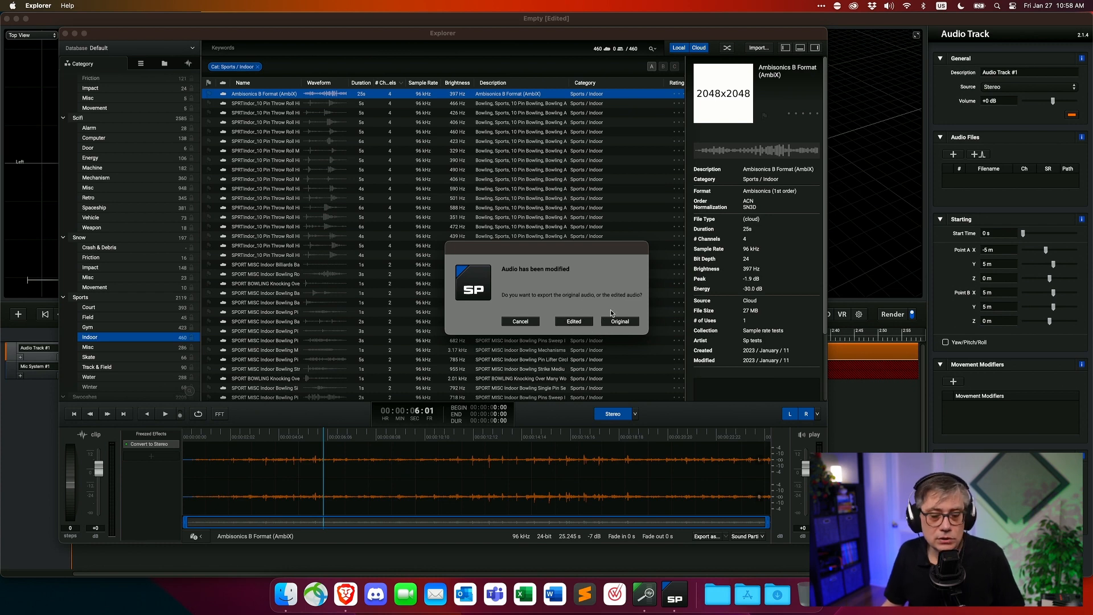
click(575, 322)
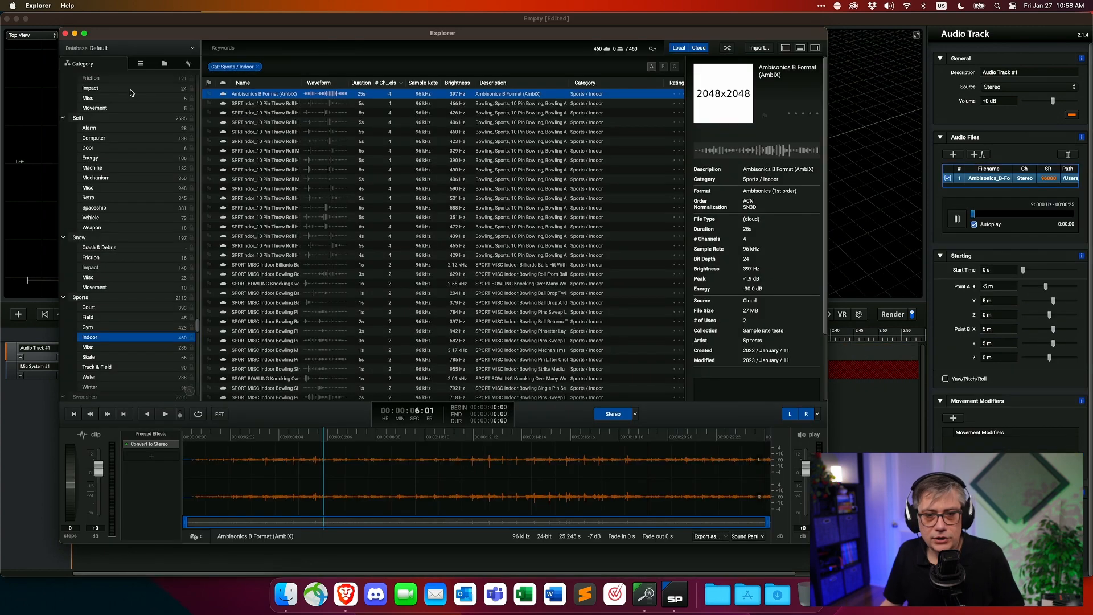
- Return to Sound Particles, stop the imported file's preview with Autoplay off, and play the project from the start
click(74, 35)
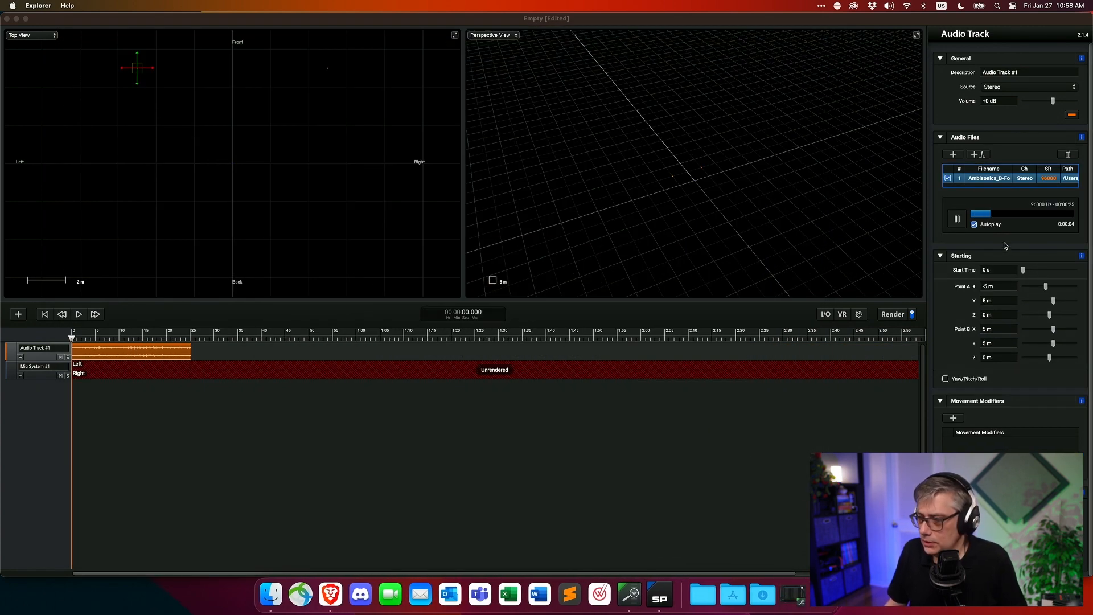
click(958, 223)
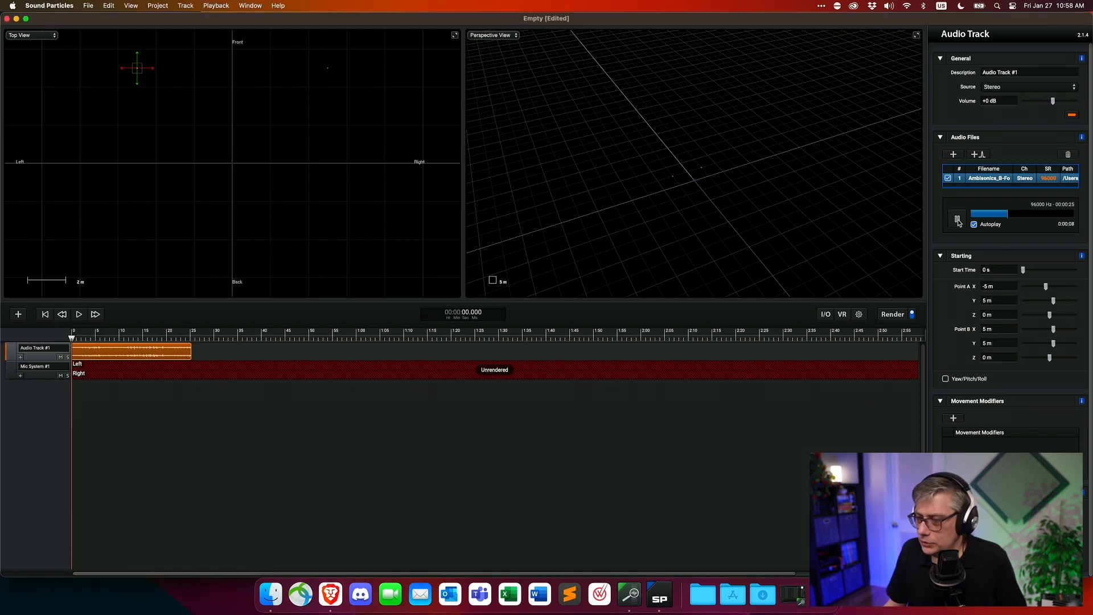
click(957, 221)
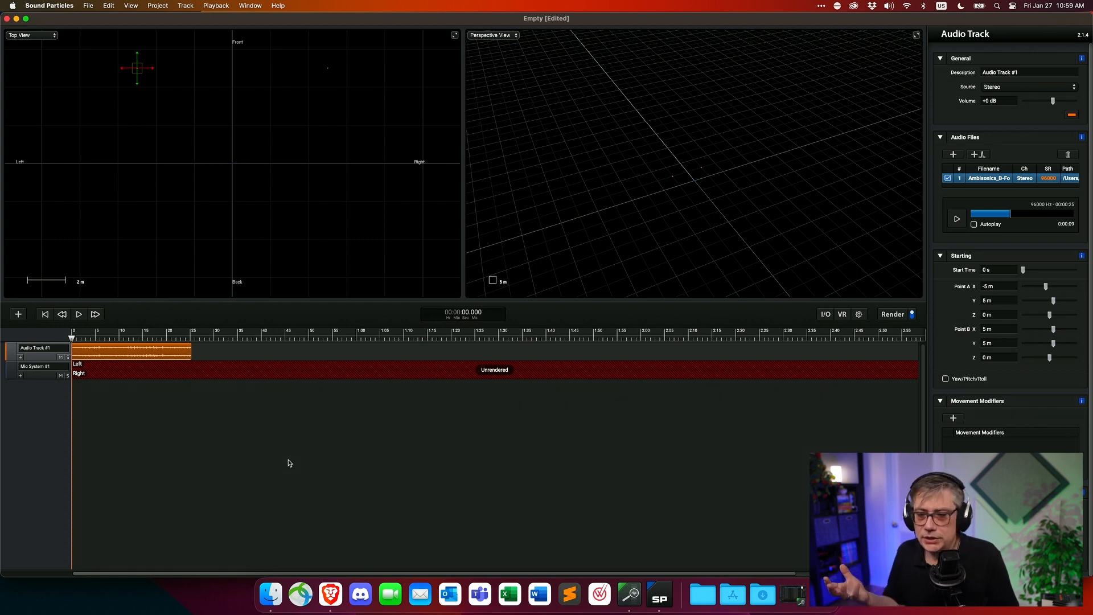
key(space)
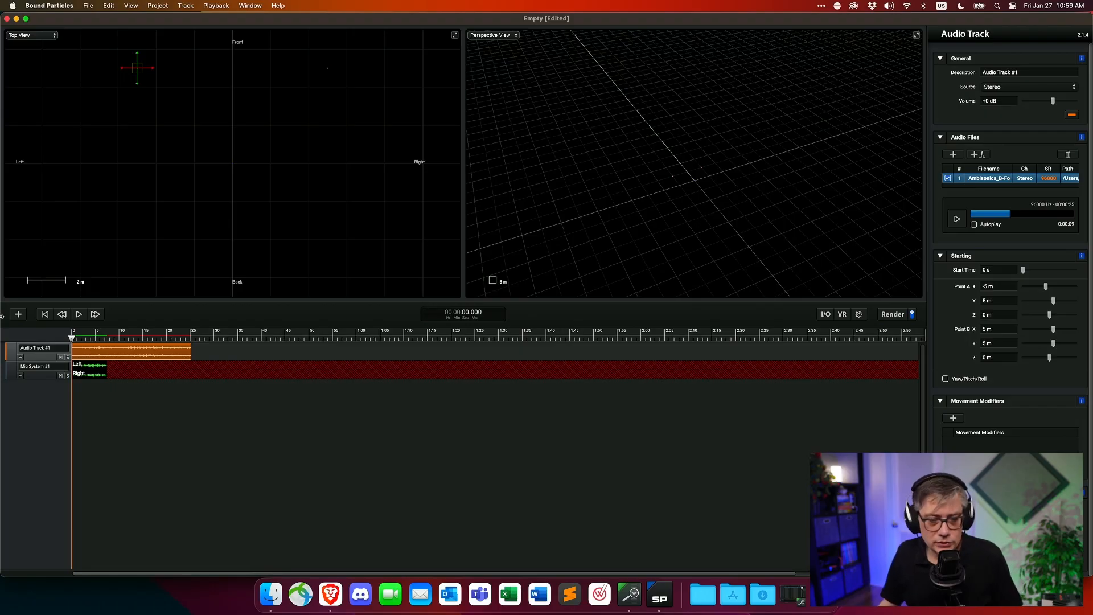
- Delete Audio Track #1 from the project
right_click(43, 358)
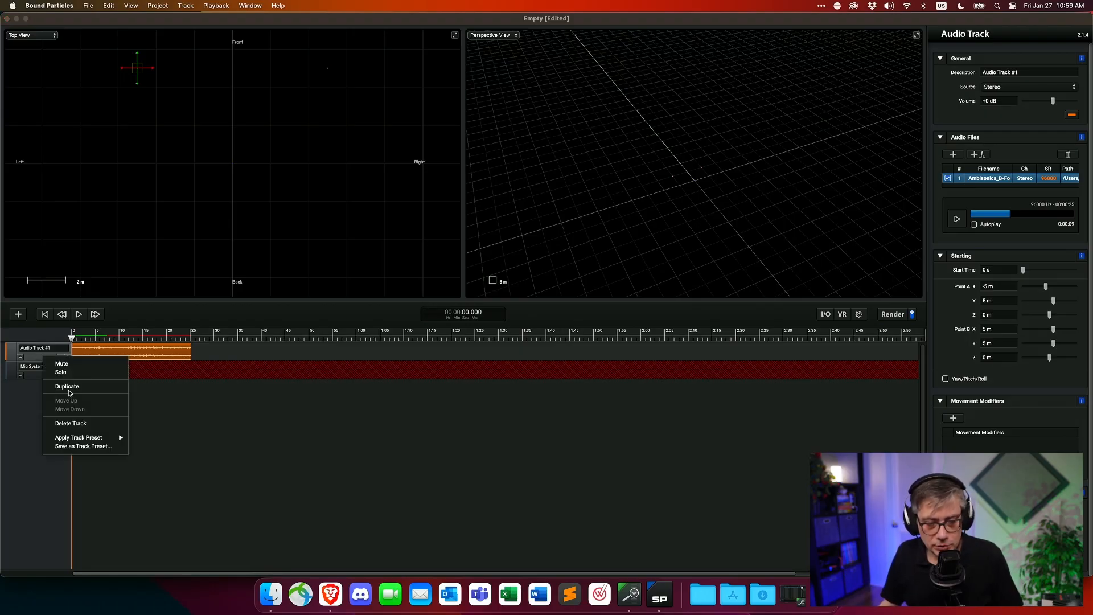
click(67, 423)
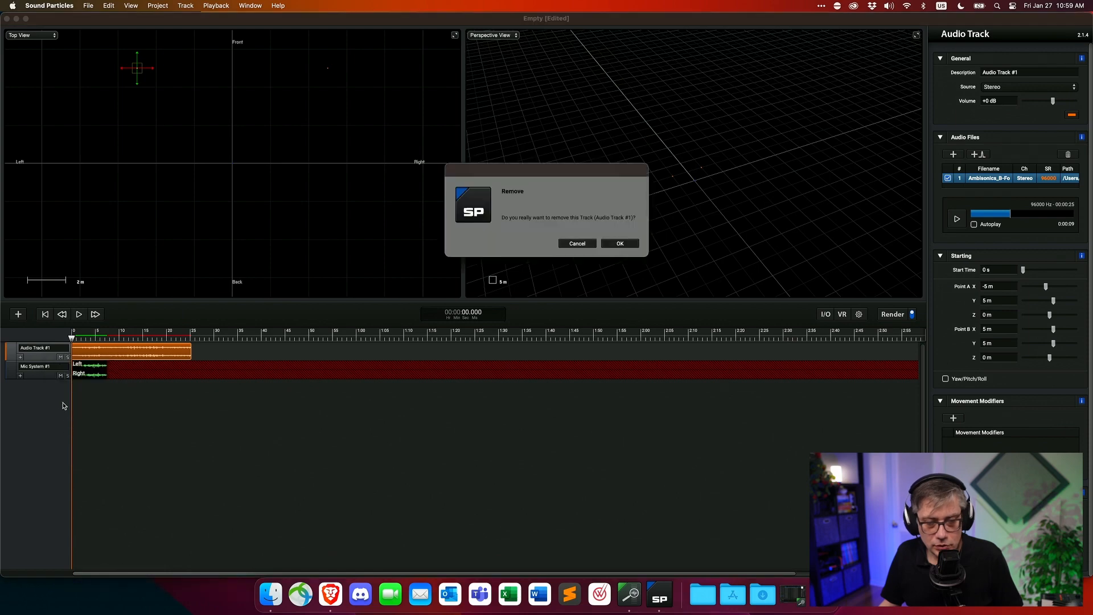
click(627, 244)
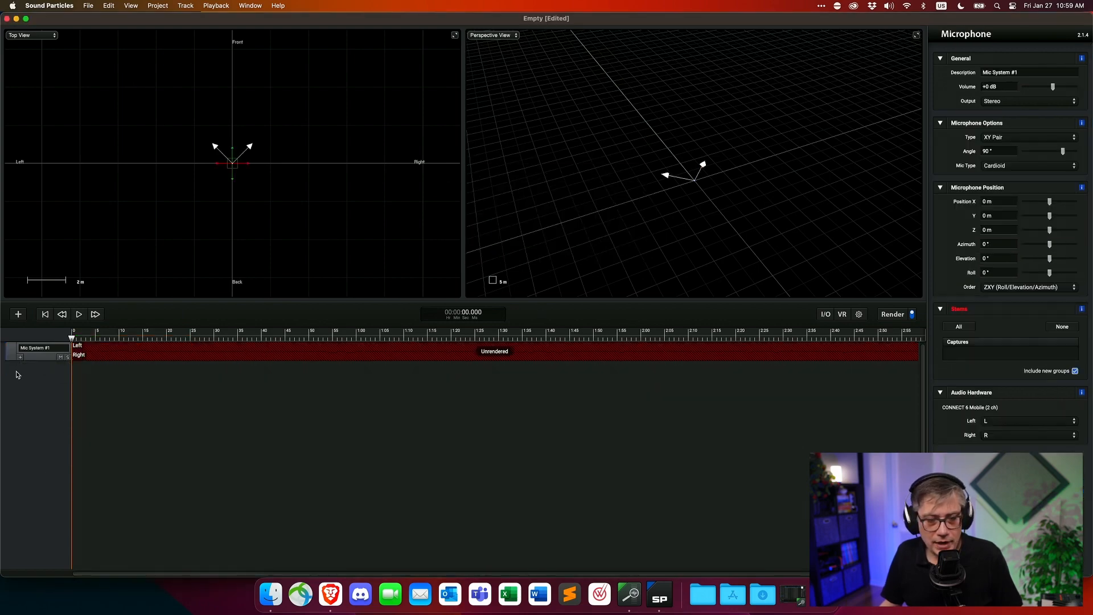
- Add a particle group to the project and examine its particles in the perspective view
click(19, 316)
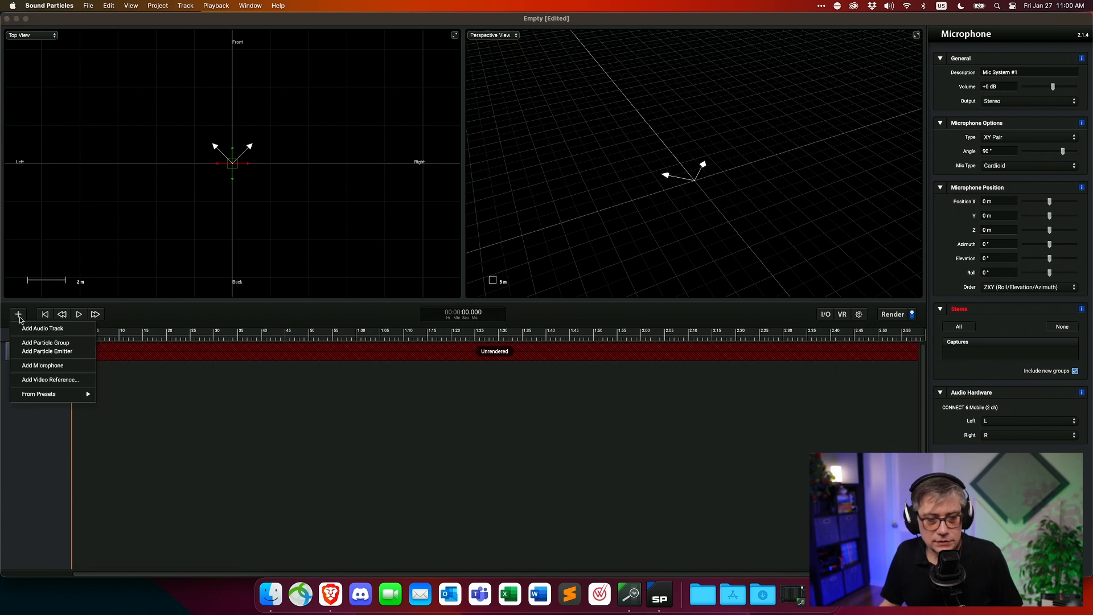
click(55, 344)
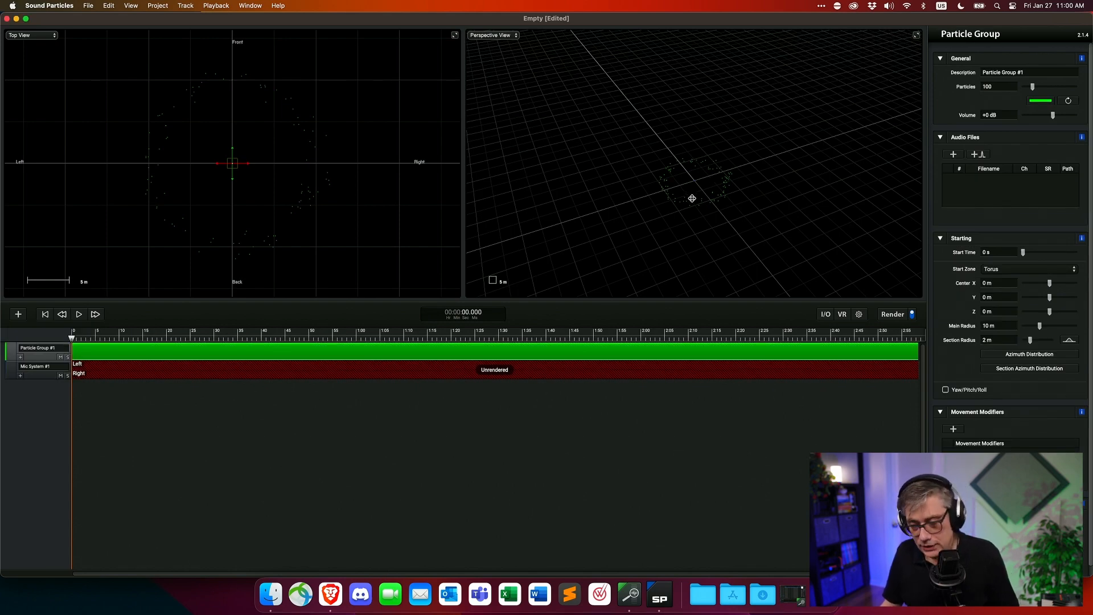
scroll(692, 198, up, 5)
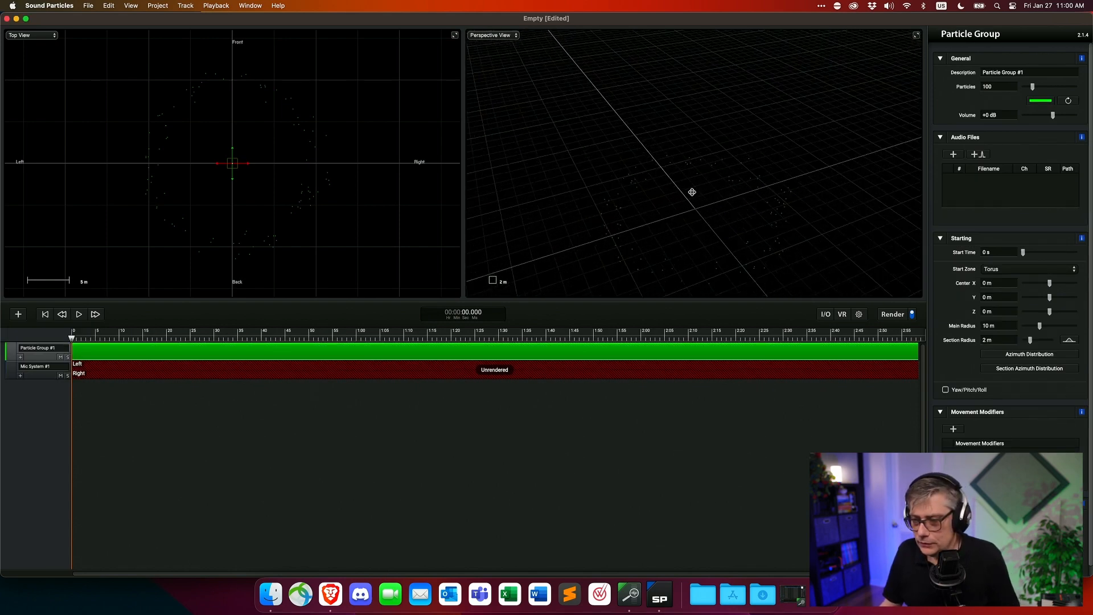
drag(689, 186, 682, 145)
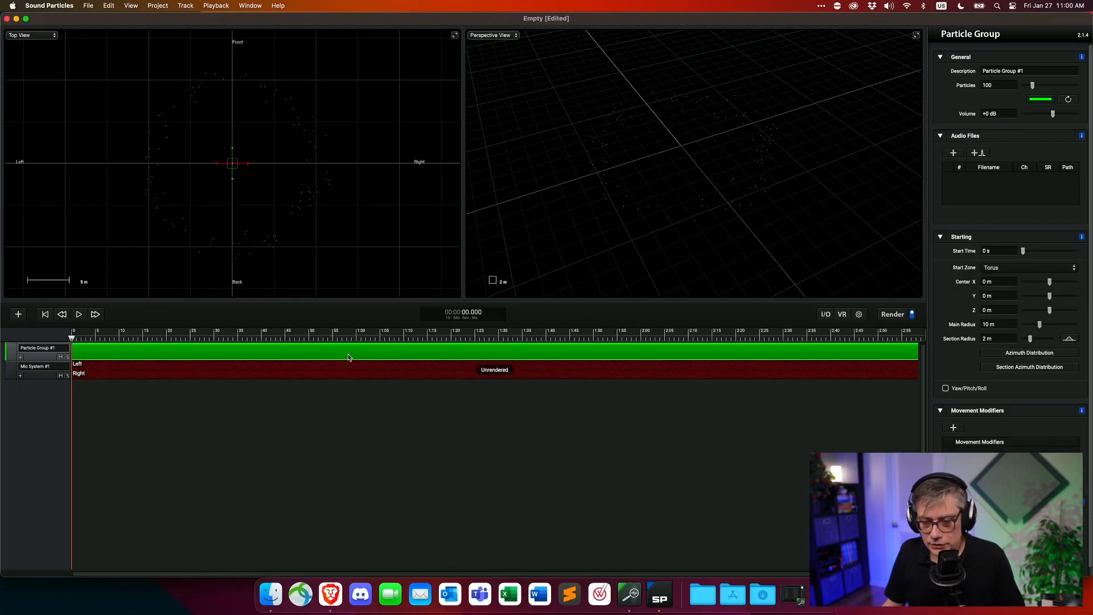
- Try the Sphere (surface), Circle (inside) and Circle (line) start zones on the particle group, and set it back to Torus
scroll(997, 293, down, 1)
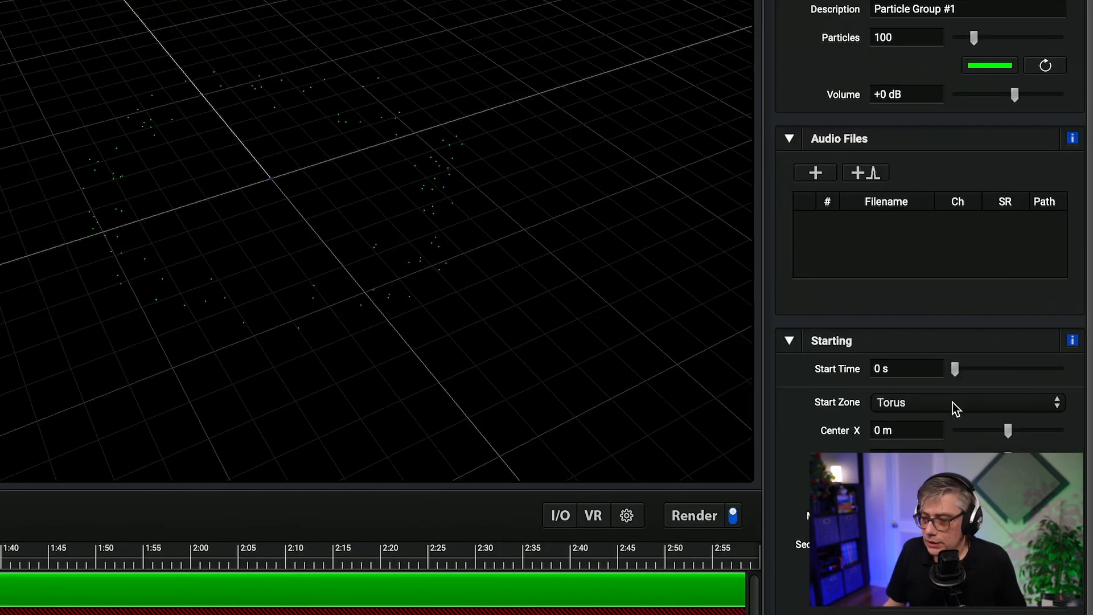
click(1022, 258)
click(1022, 259)
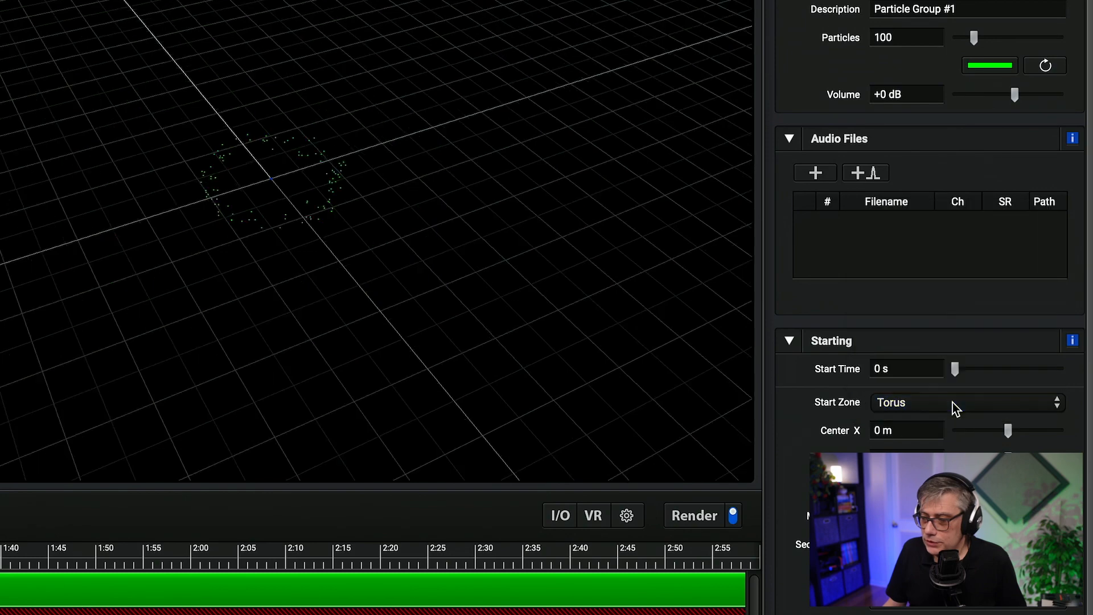
click(952, 402)
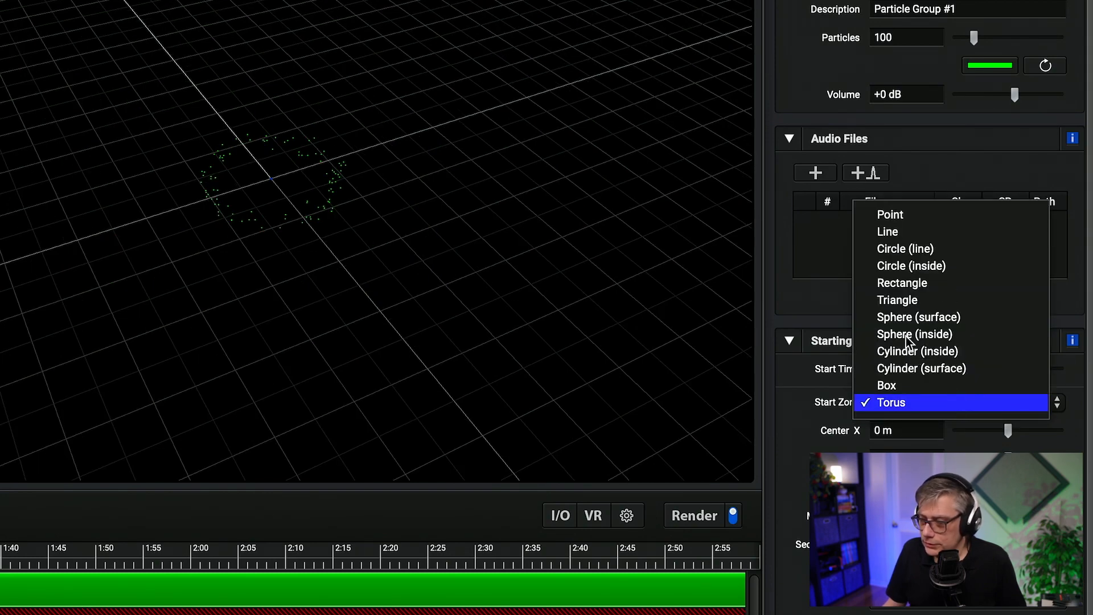
click(905, 317)
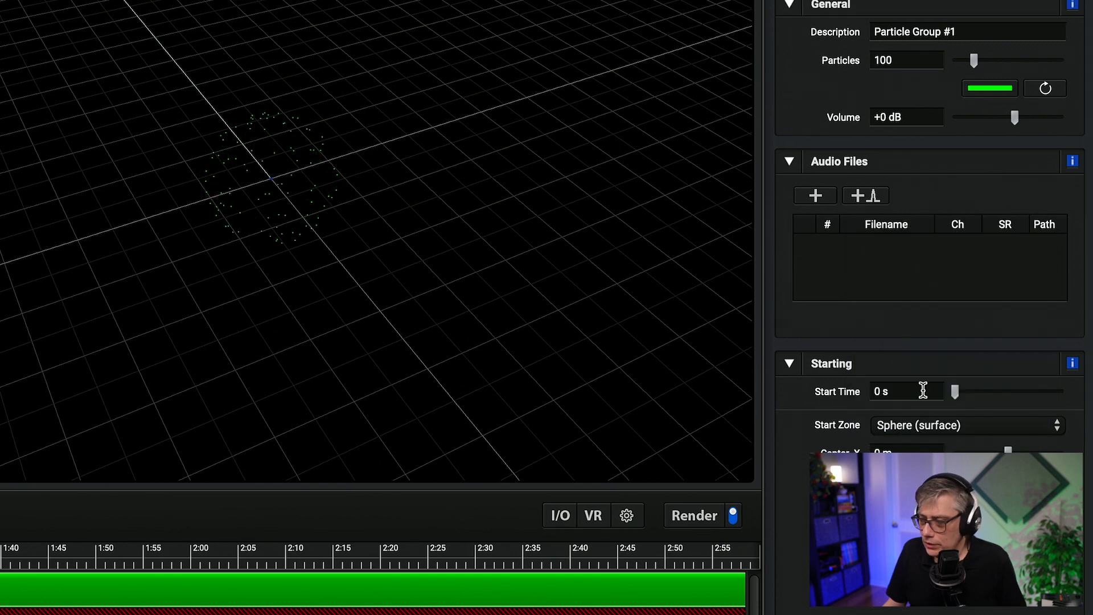
click(921, 424)
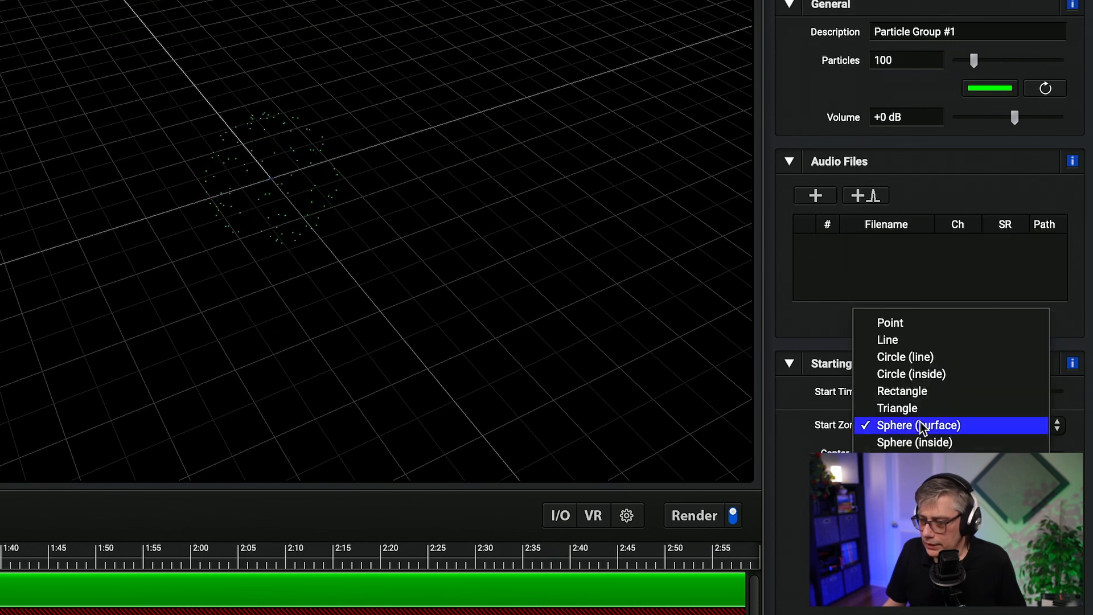
click(911, 375)
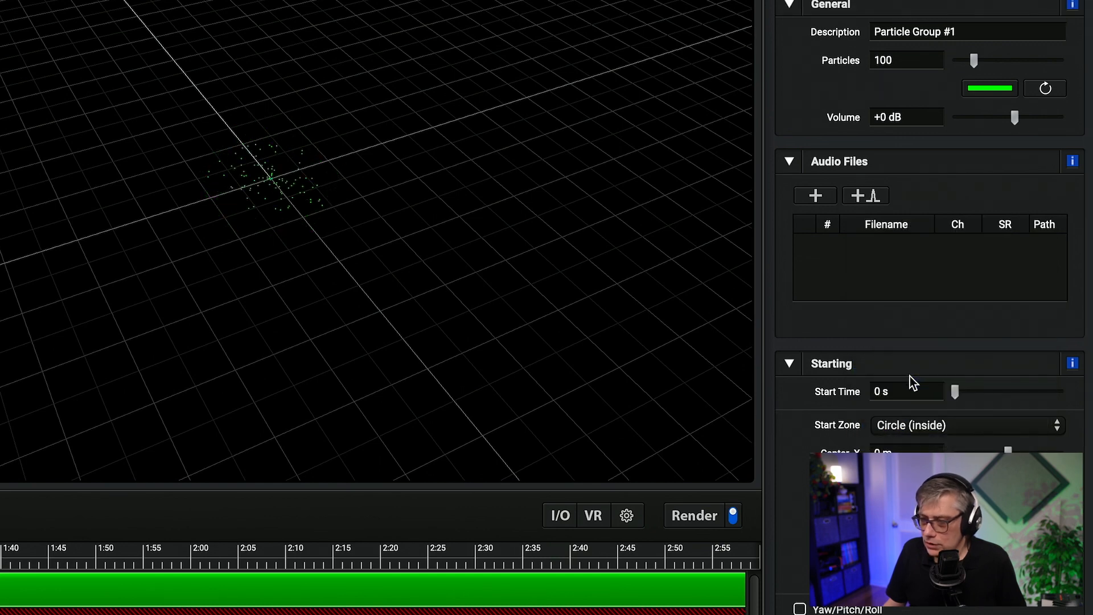
click(921, 425)
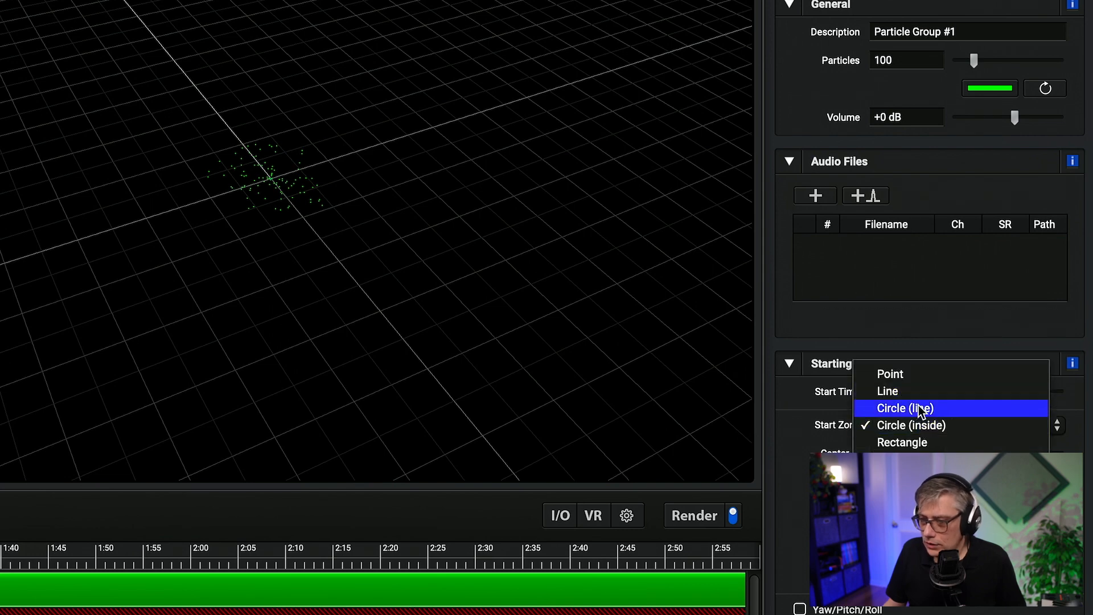
click(918, 406)
click(922, 426)
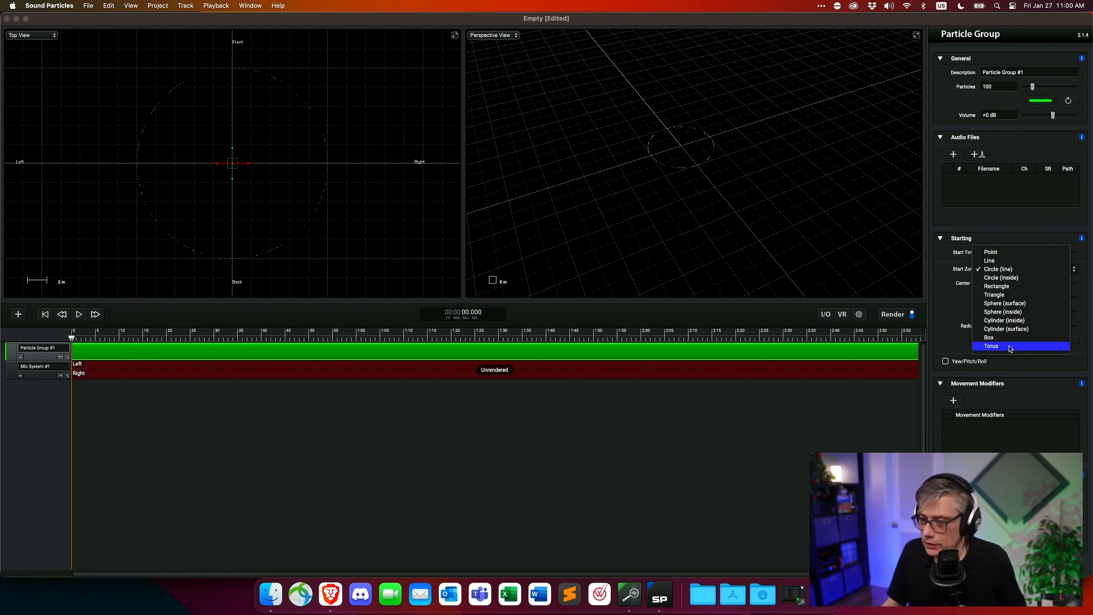
click(1009, 346)
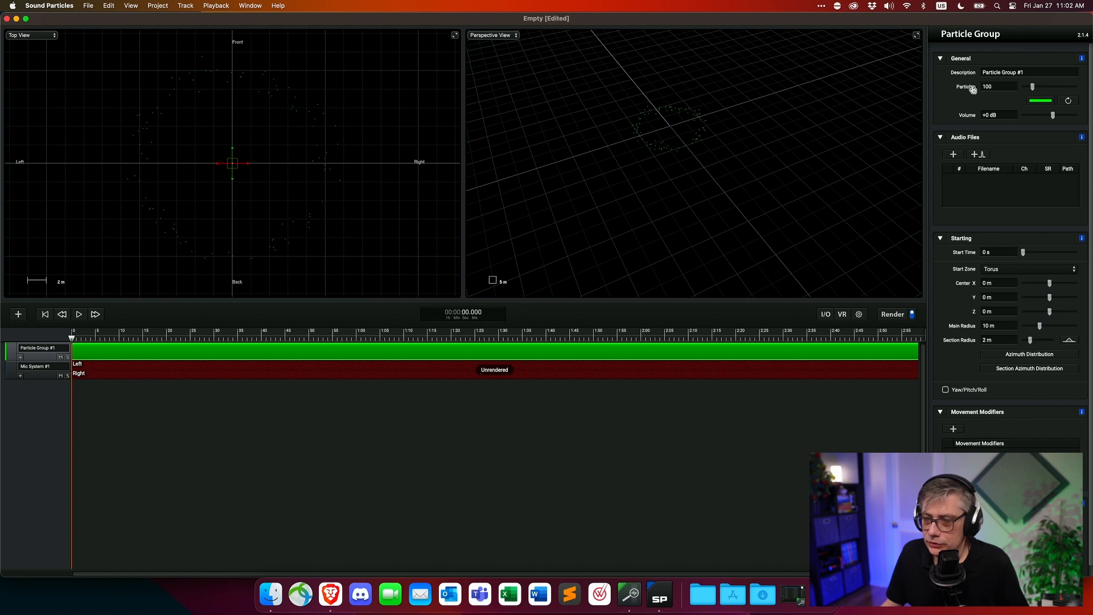
- Raise the particle group's particle count to 100000 and reduce it to 196
drag(1034, 89, 1090, 92)
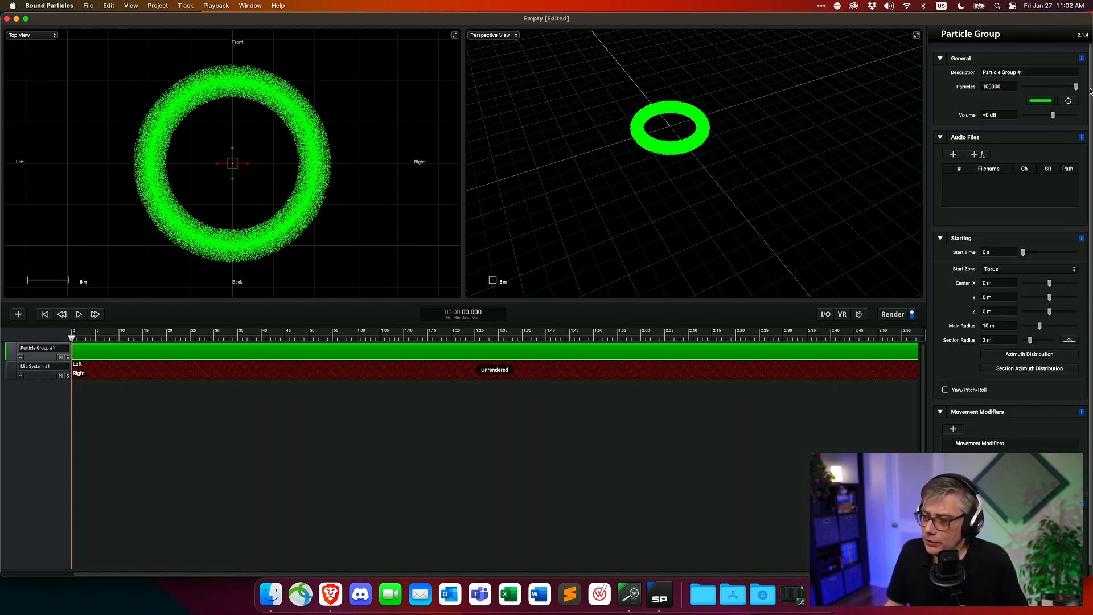
drag(1082, 87, 1036, 90)
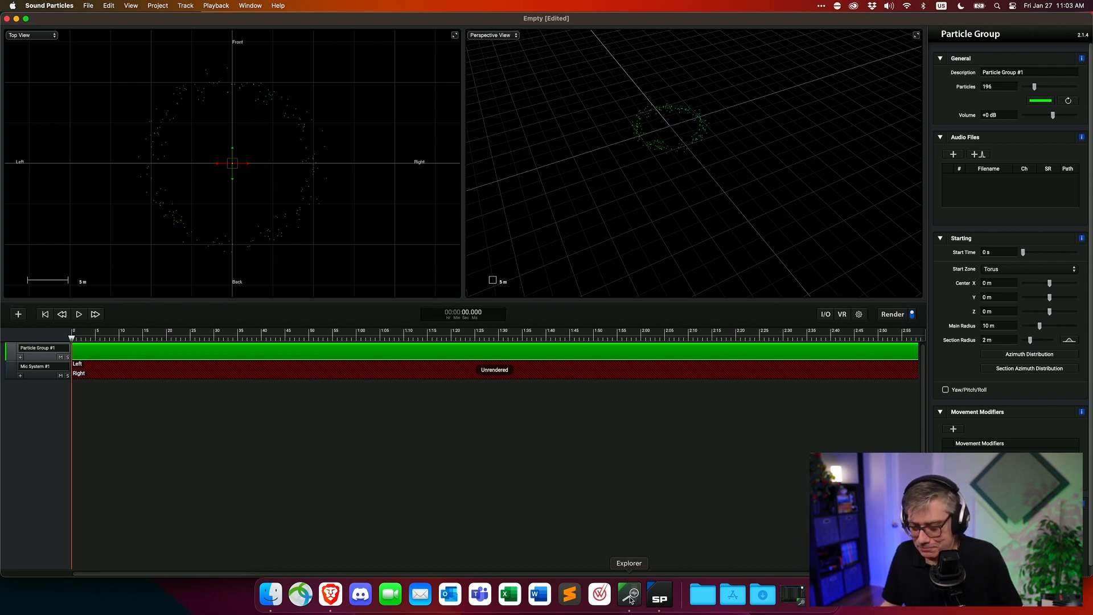
- Switch to Explorer and filter the sound library by the Birds / Sea category
click(630, 595)
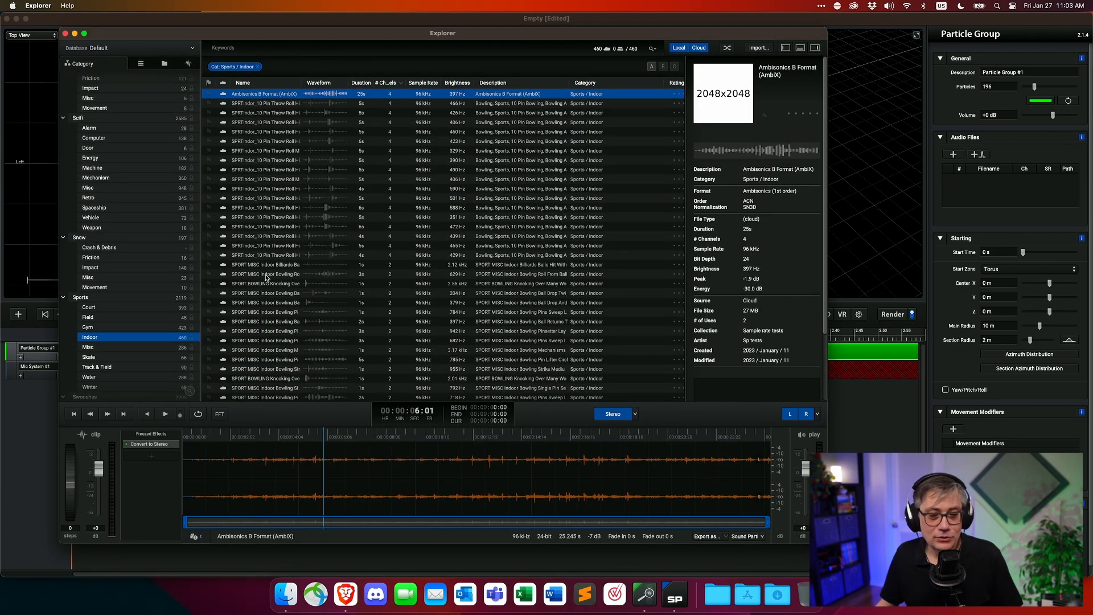
scroll(155, 204, down, 15)
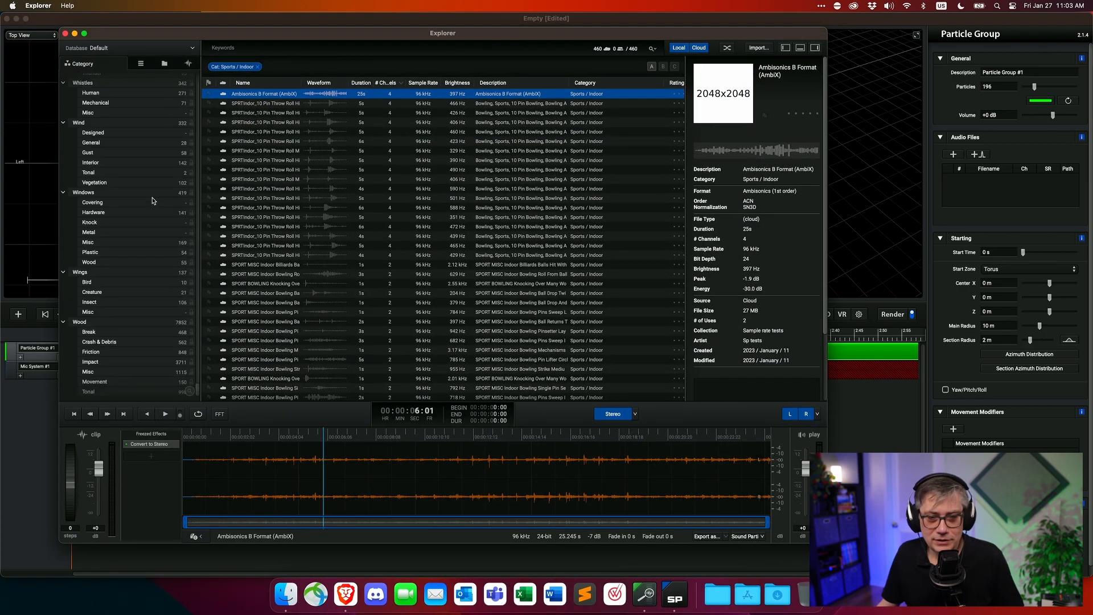
scroll(154, 199, up, 20)
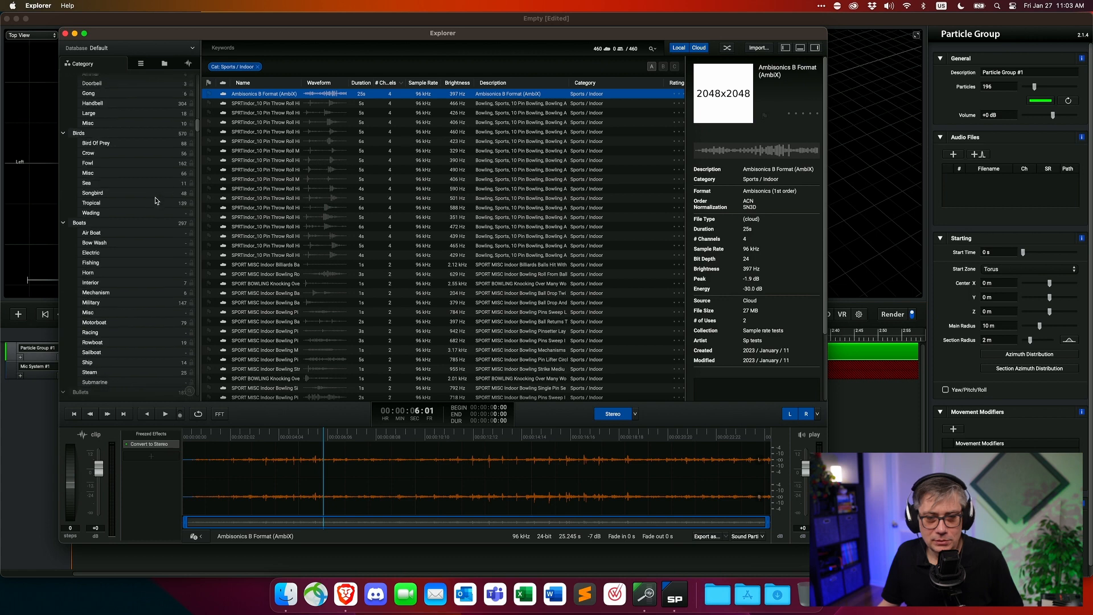
scroll(155, 204, down, 10)
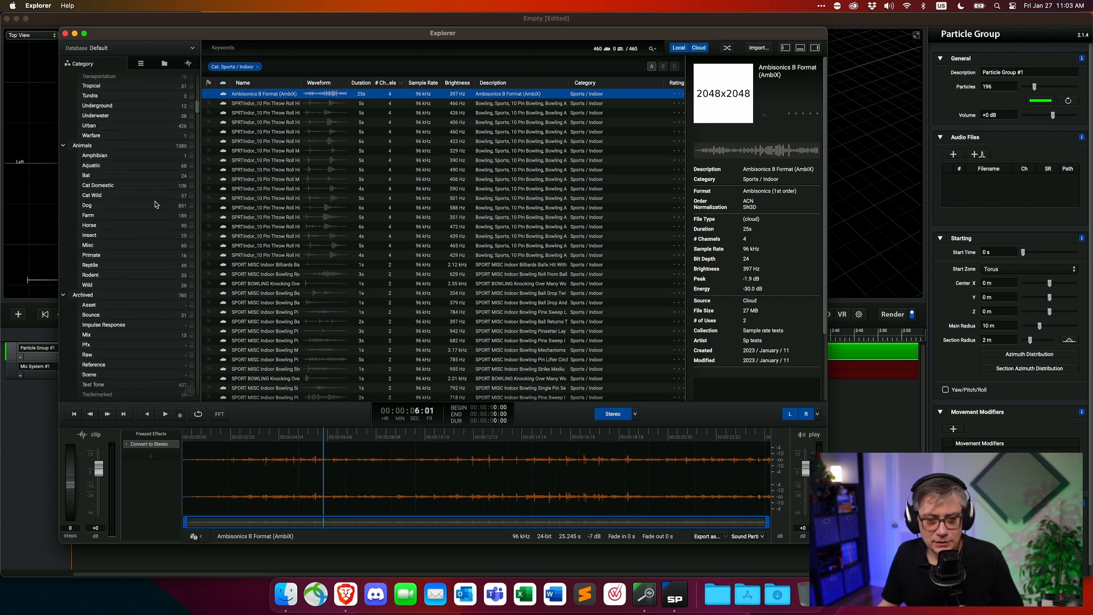
scroll(156, 203, down, 5)
scroll(155, 204, up, 5)
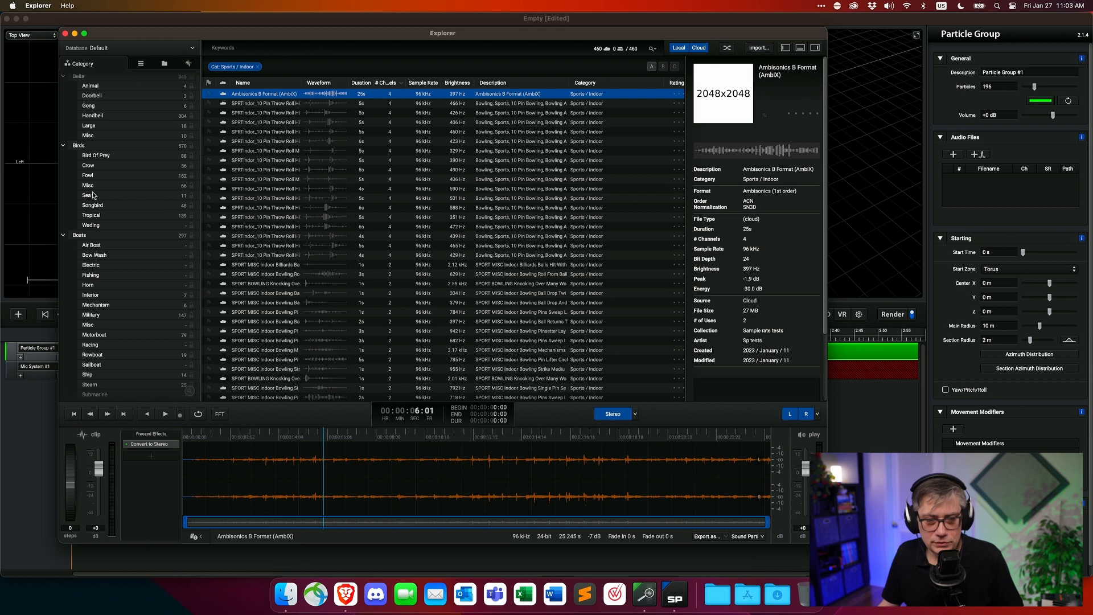
click(92, 195)
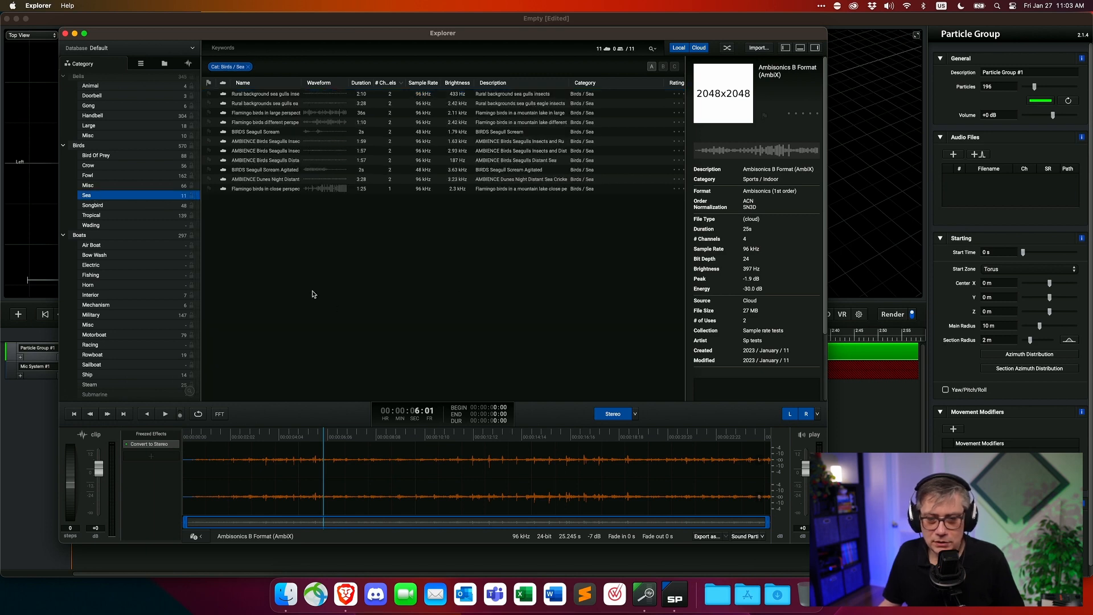
- Preview the BIRDS Seagull Scream sound, send it to the Sound Particles particle group, and minimize Explorer
click(274, 133)
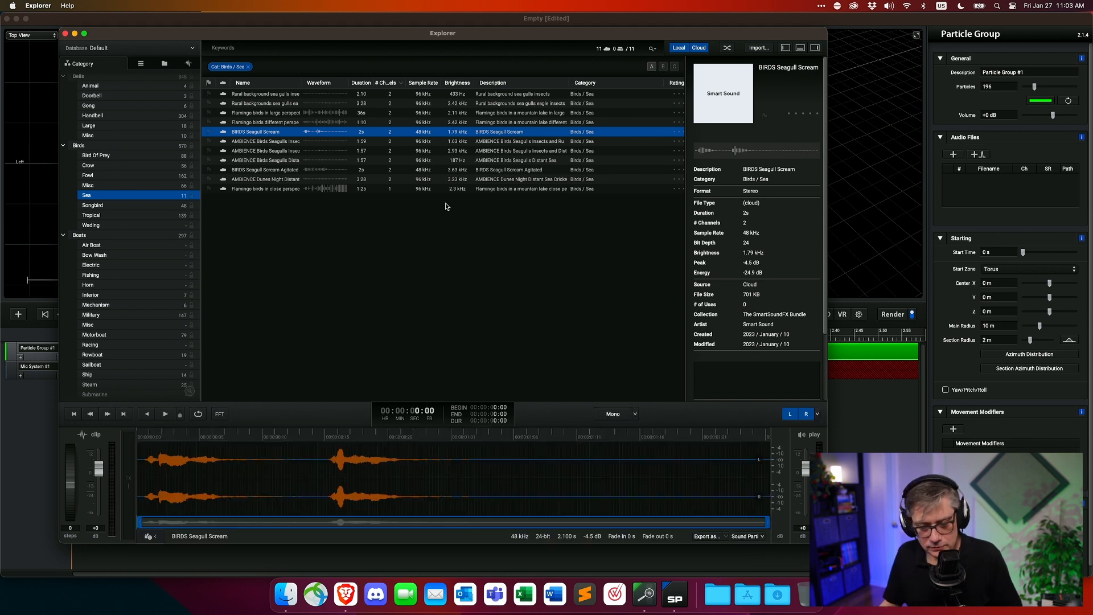
key(space)
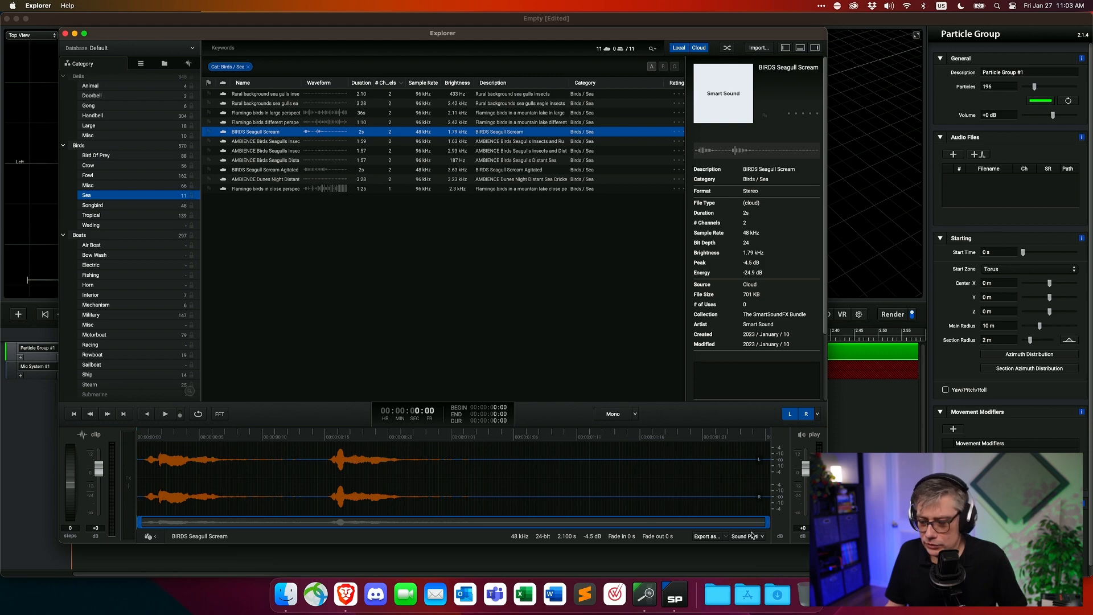
drag(550, 43, 576, 26)
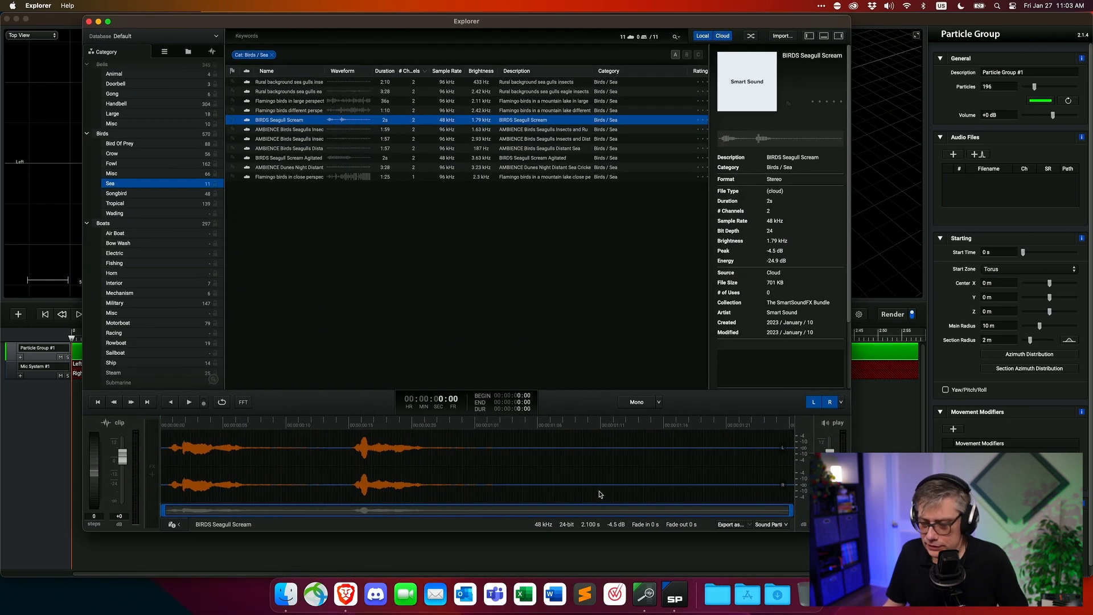
click(773, 527)
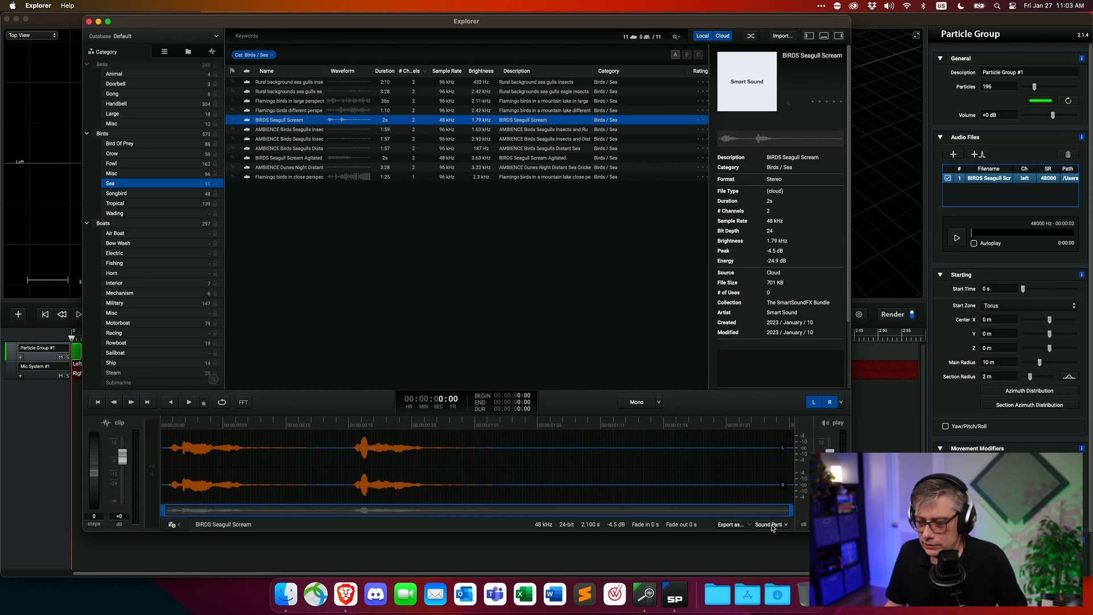
click(98, 22)
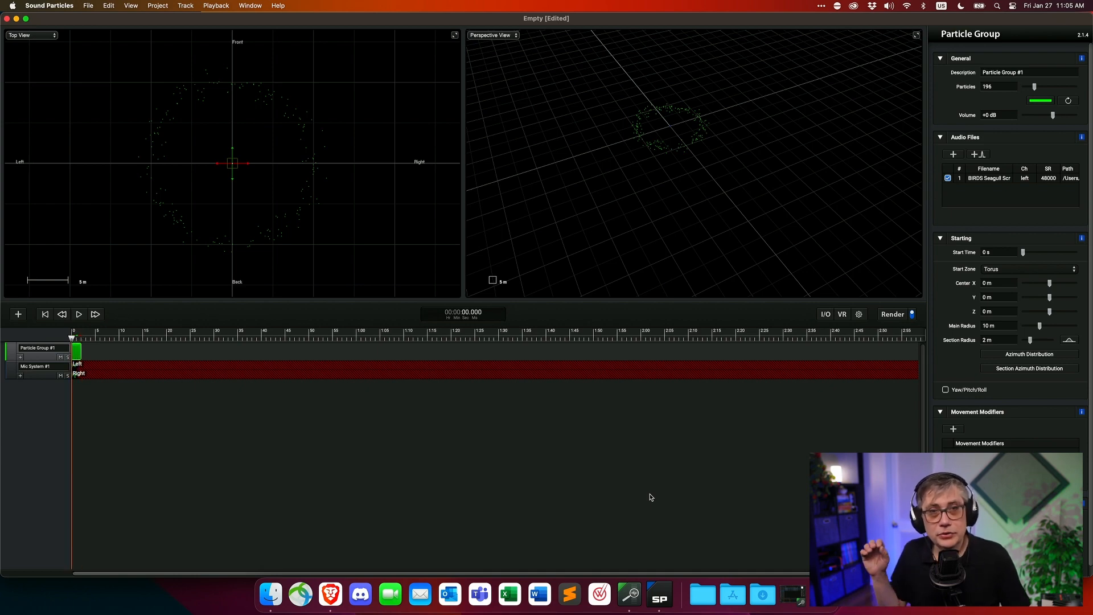
- Render the particle group with the seagull sound and shrink the Sound Particles window
click(892, 316)
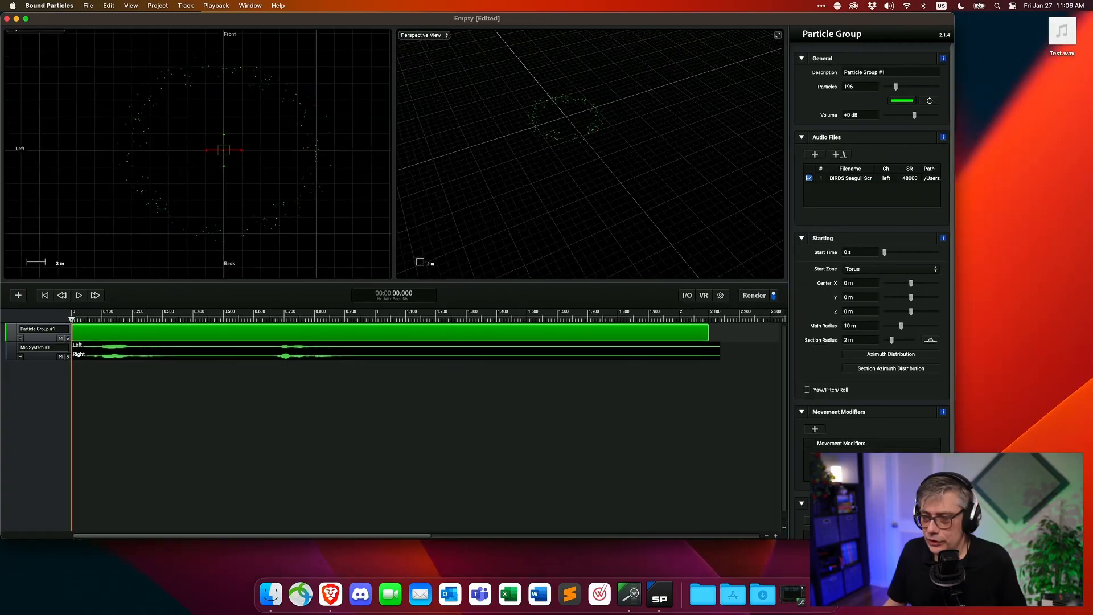
drag(954, 538, 832, 524)
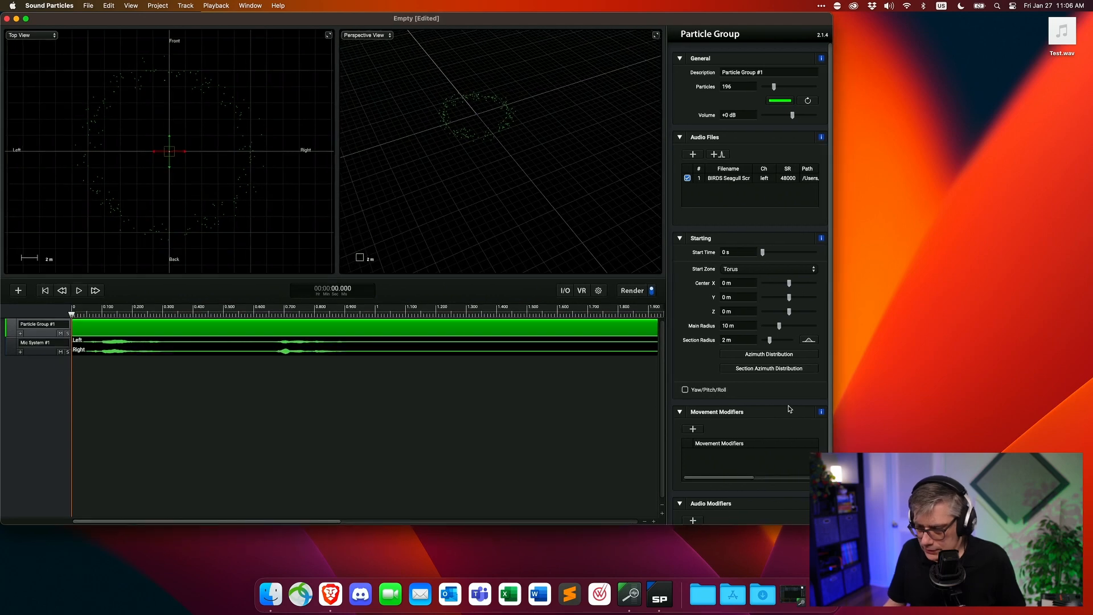
- Add a Random Delays audio modifier to the particle group, set its maximum delay to 100 s, and play the project briefly
scroll(789, 409, down, 3)
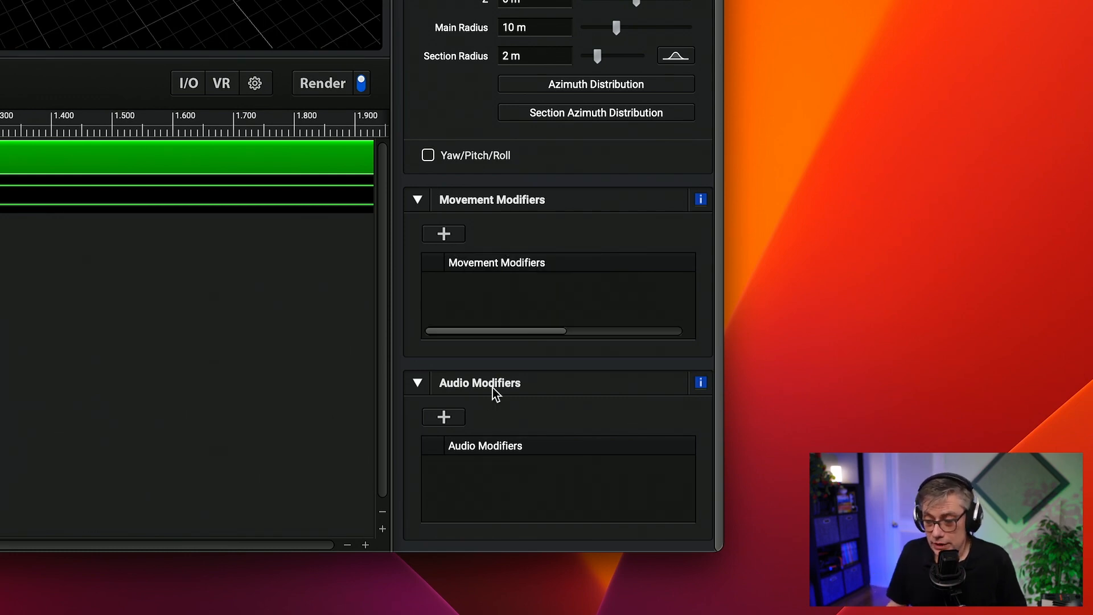
click(444, 418)
mouse_move(458, 462)
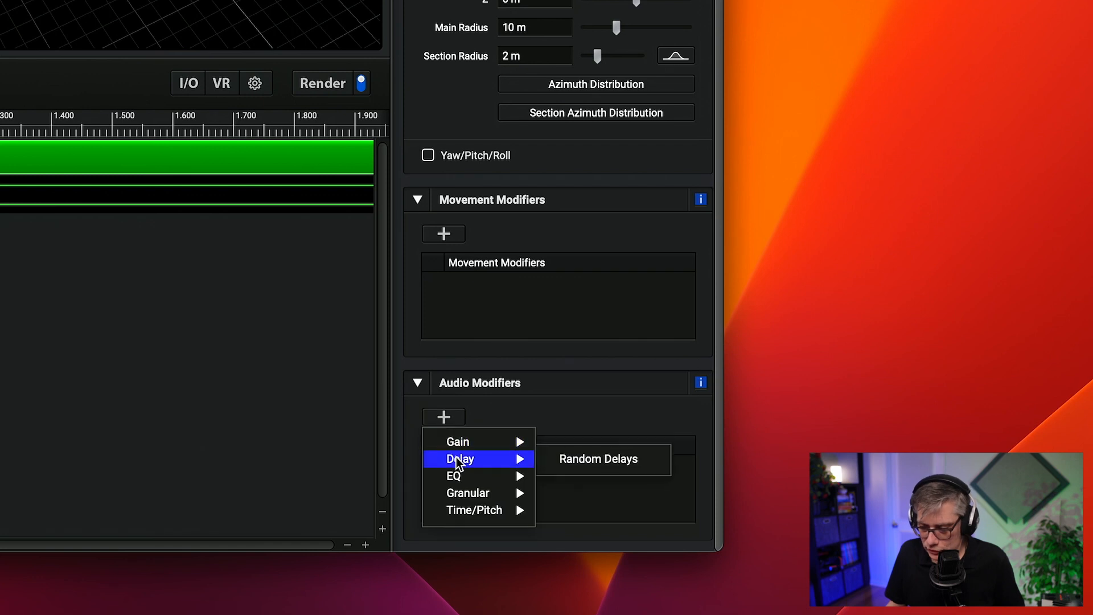
click(599, 459)
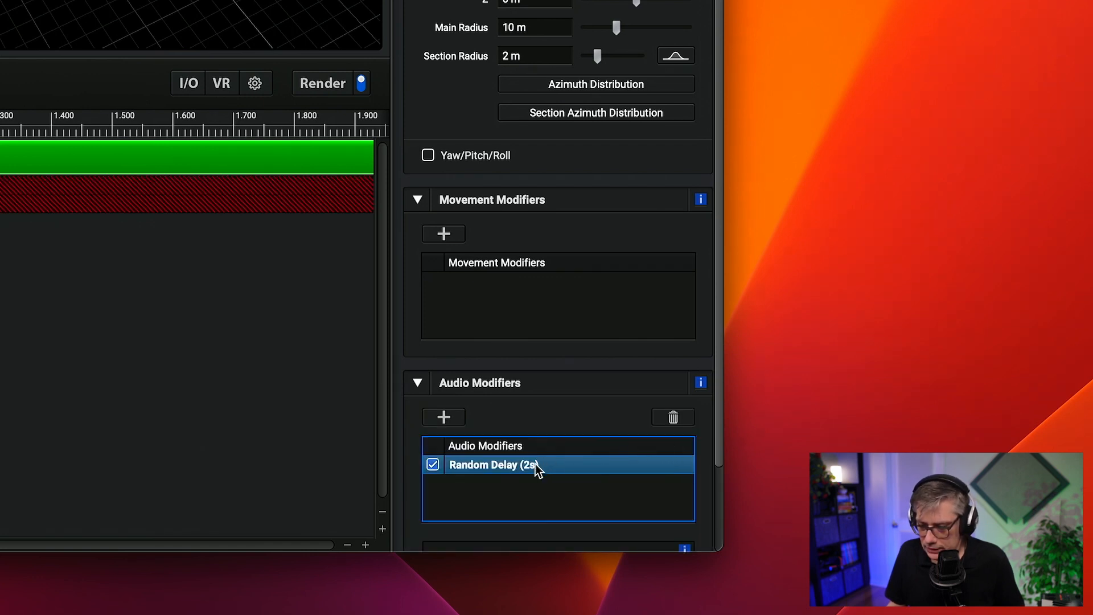
drag(719, 403, 729, 485)
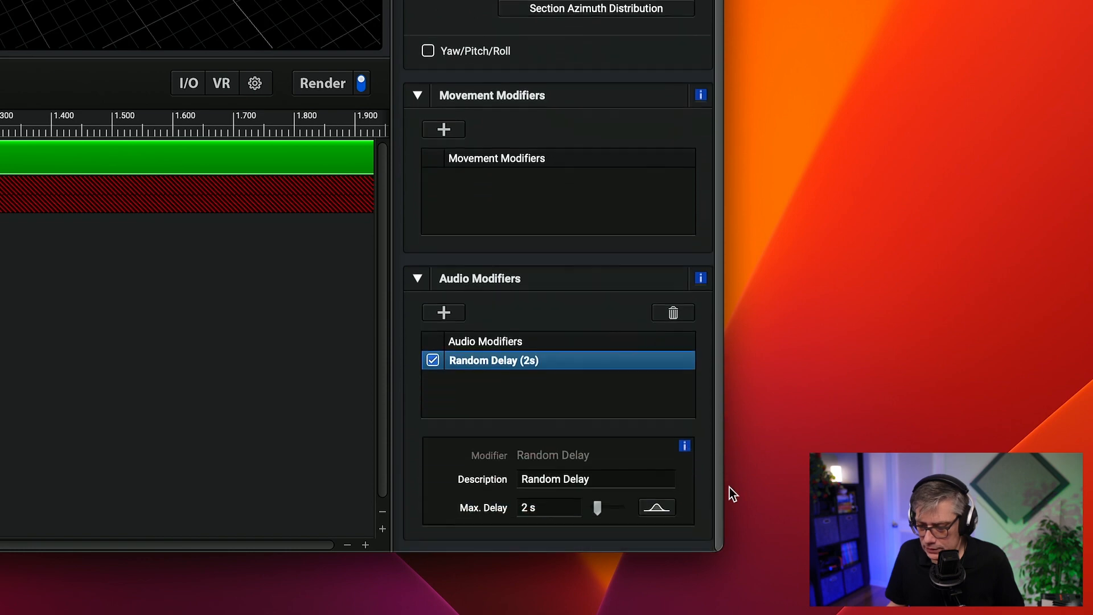
double_click(523, 506)
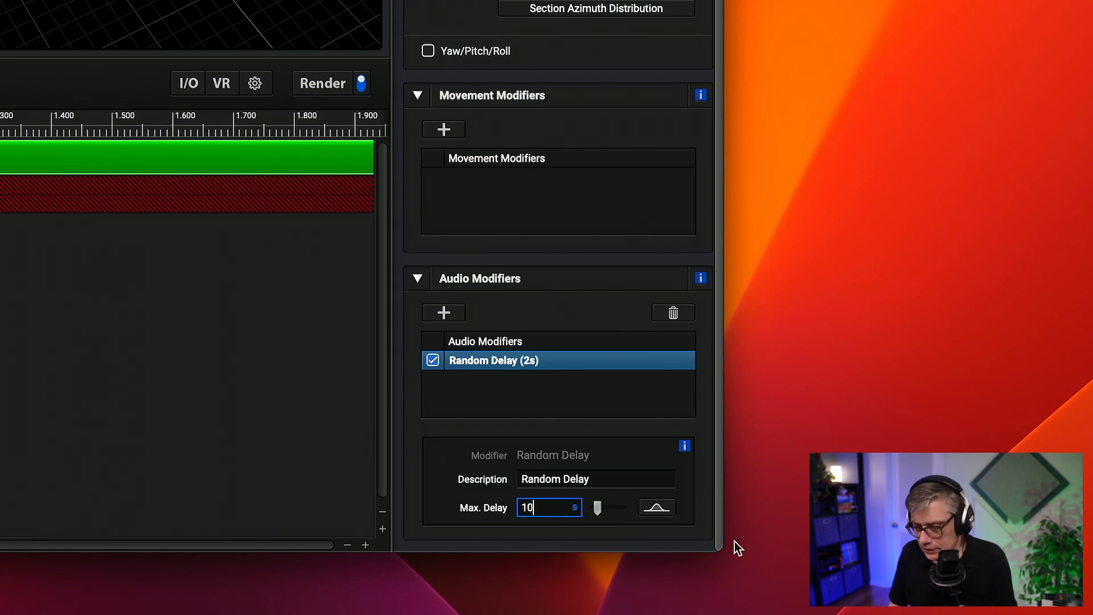
text(100)
key(Return)
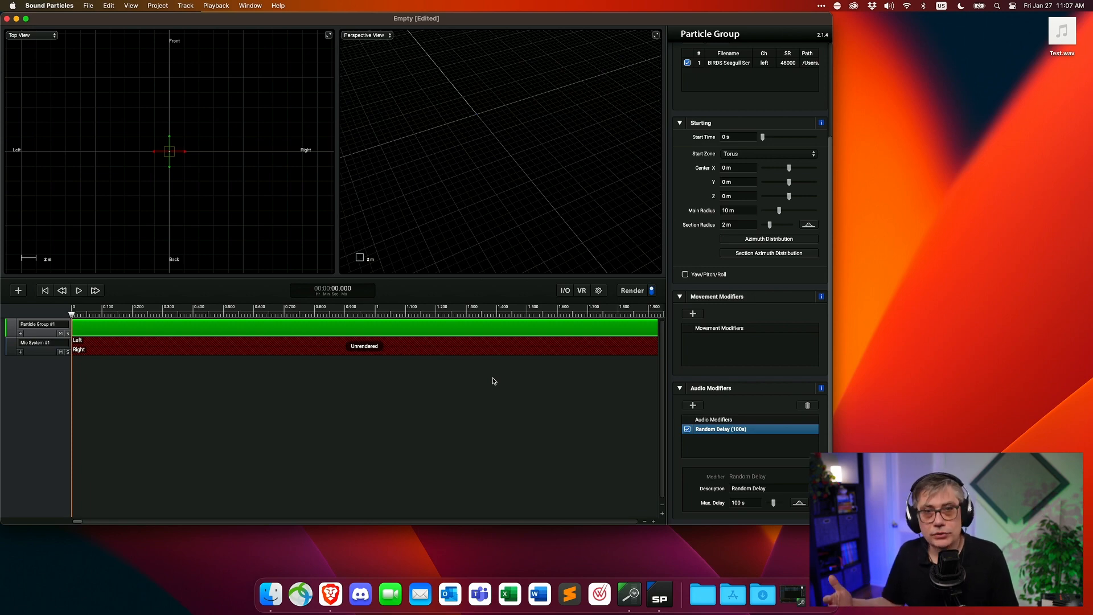
key(space)
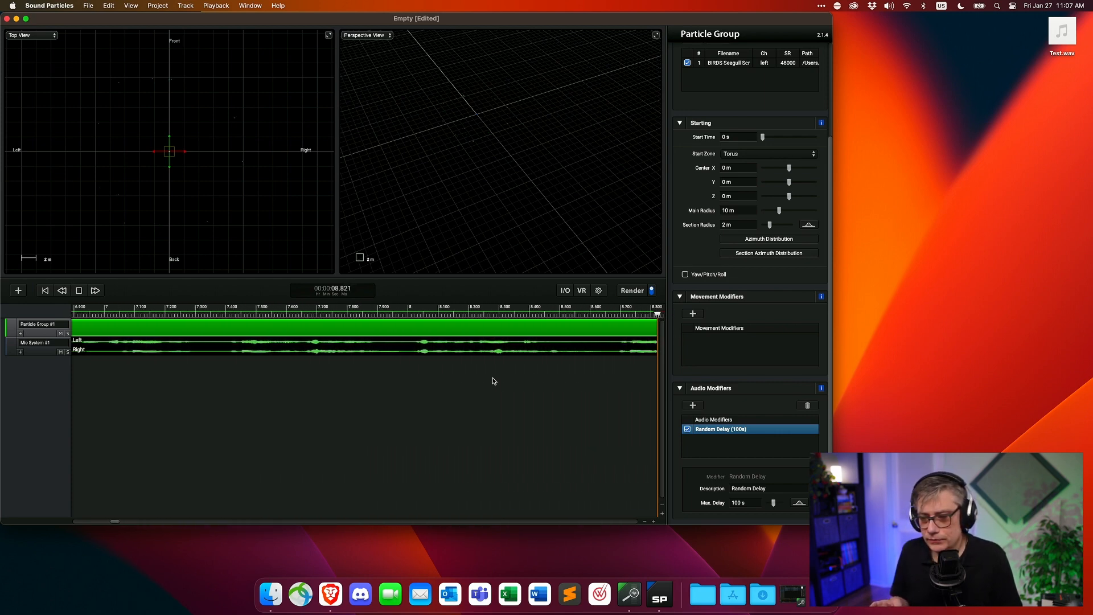
key(space)
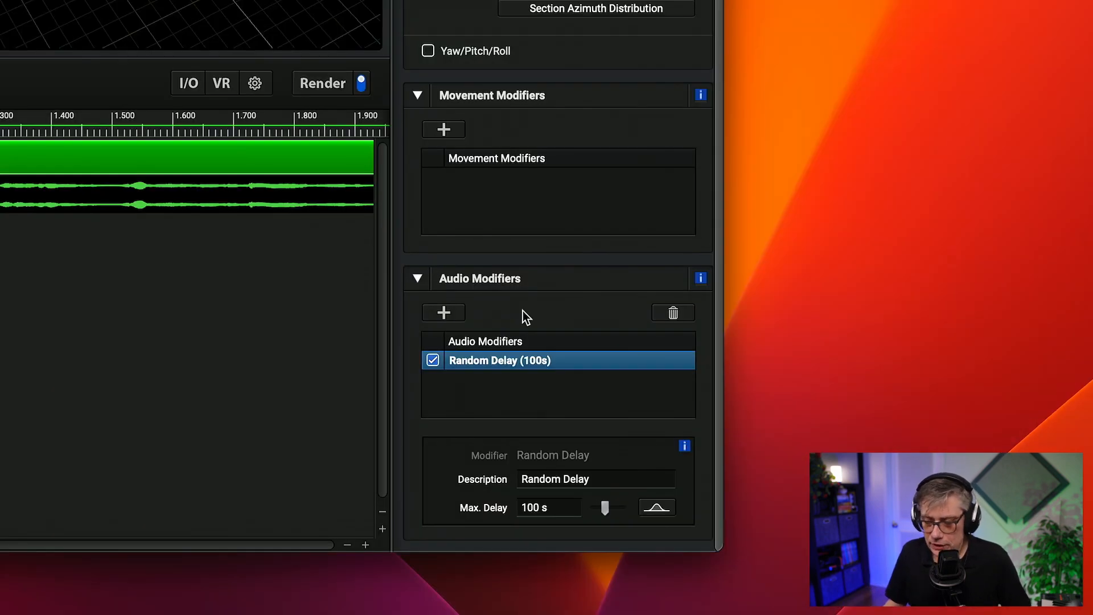
- Add a Random Filters audio modifier to the particle group
click(448, 316)
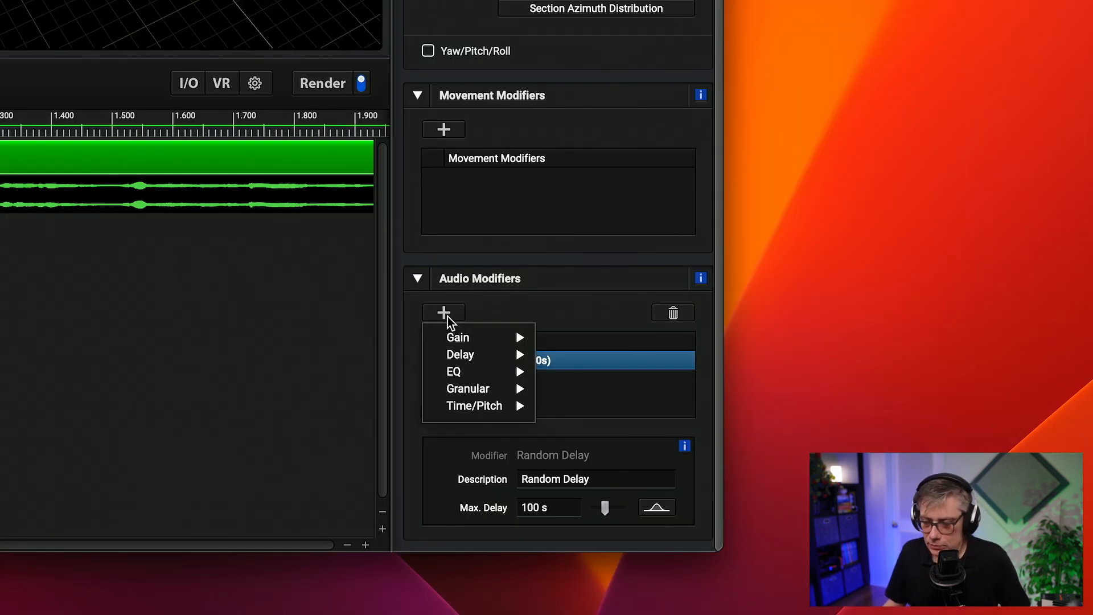
mouse_move(455, 376)
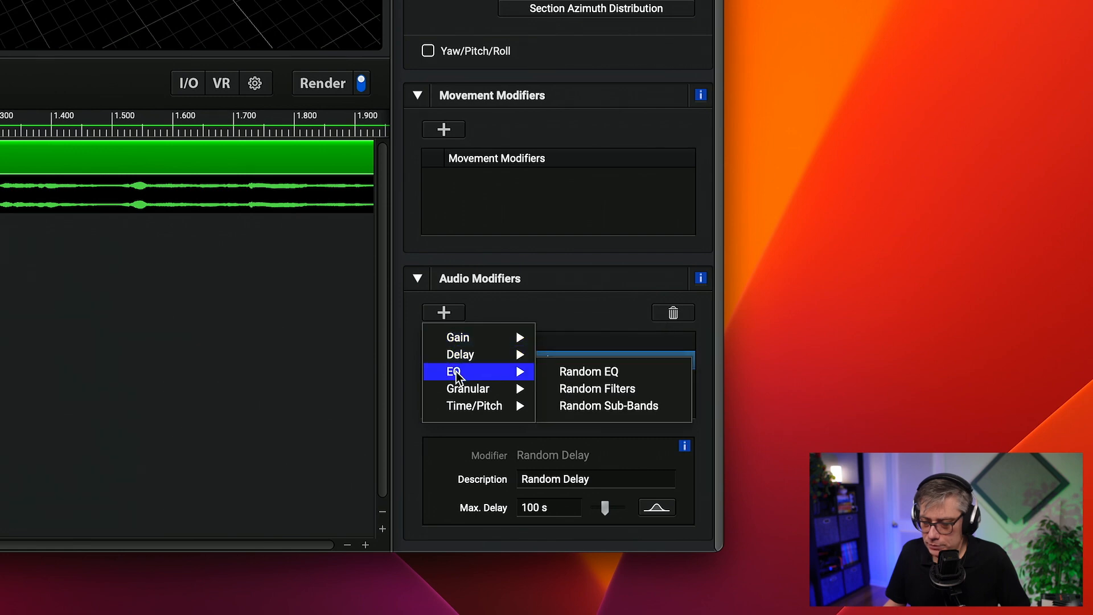
click(620, 391)
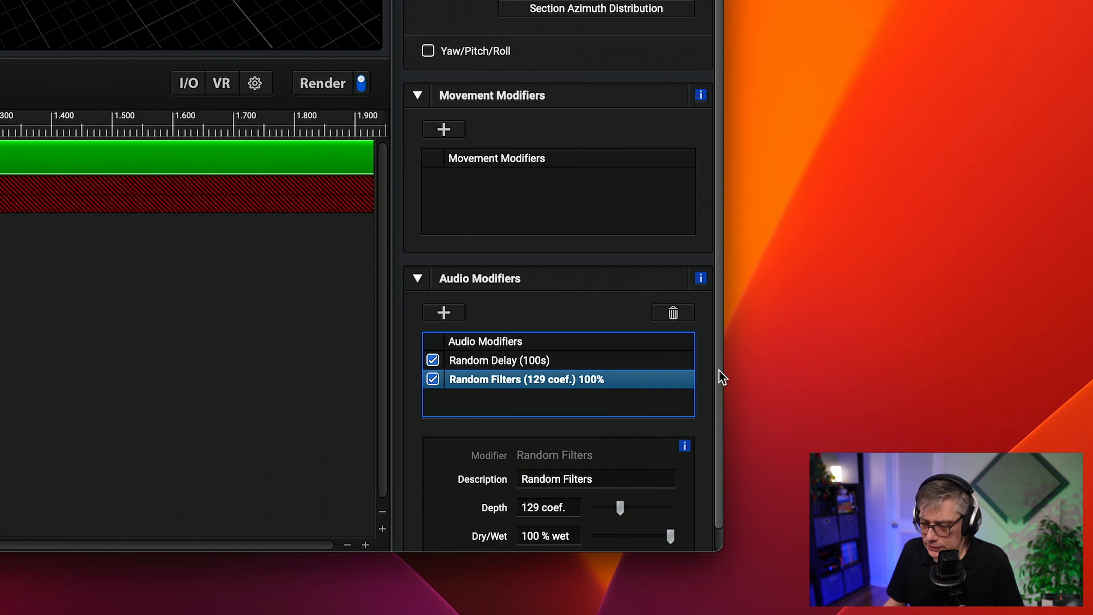
- Play the project, add a rotation velocity movement modifier to the particle group, and play it again
drag(719, 370, 720, 407)
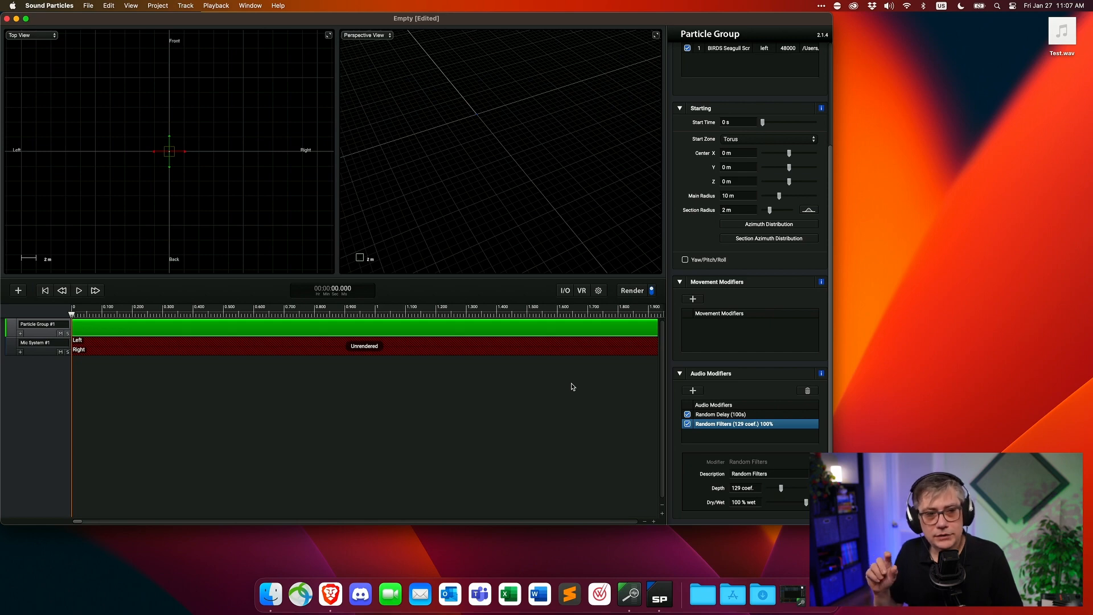
key(space)
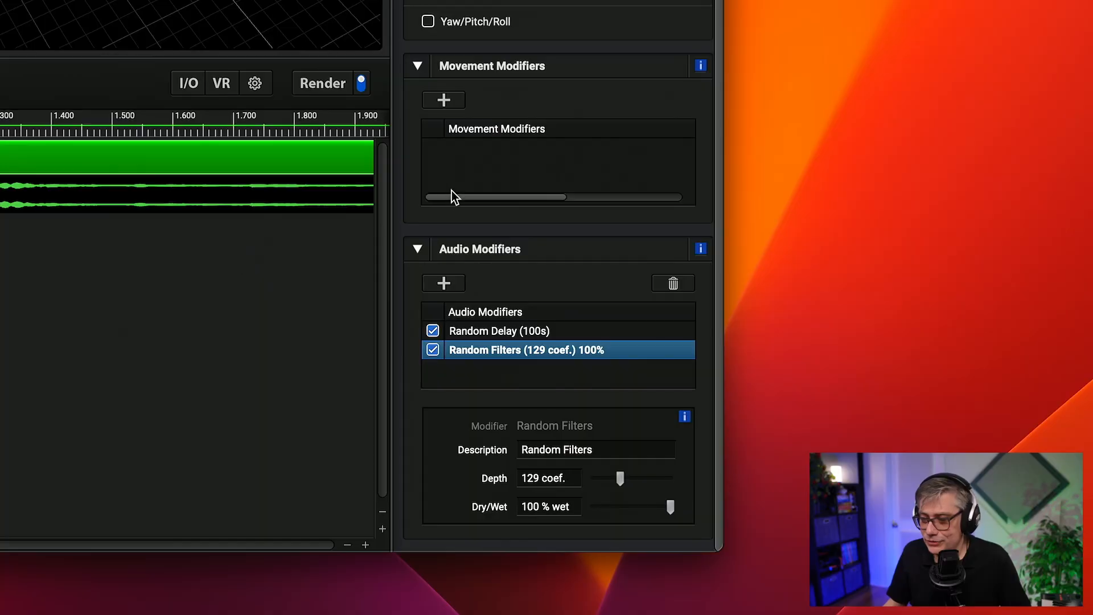
click(442, 101)
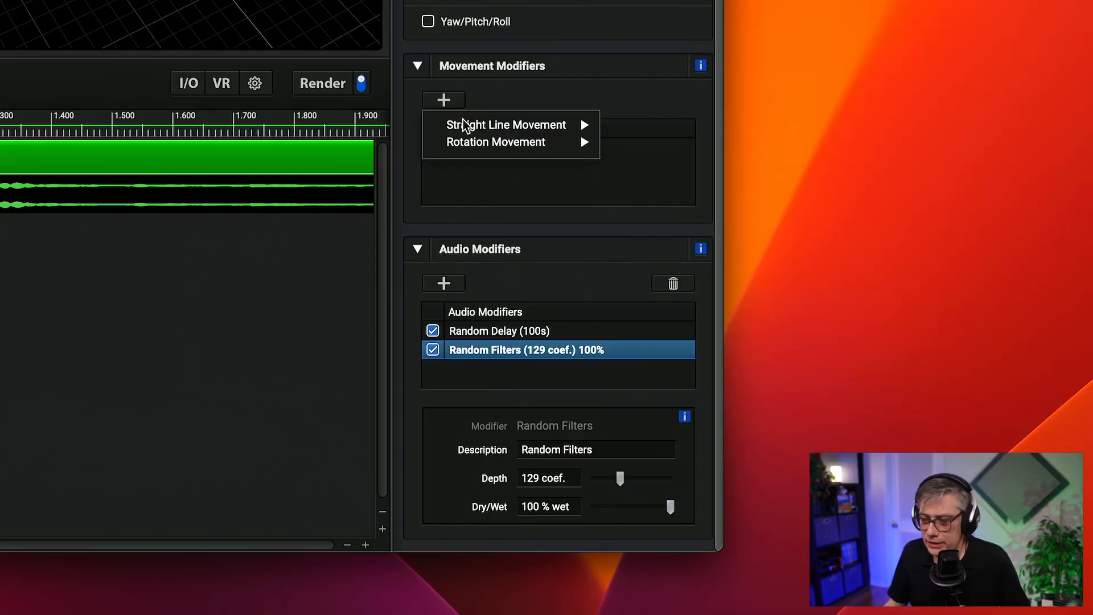
mouse_move(472, 144)
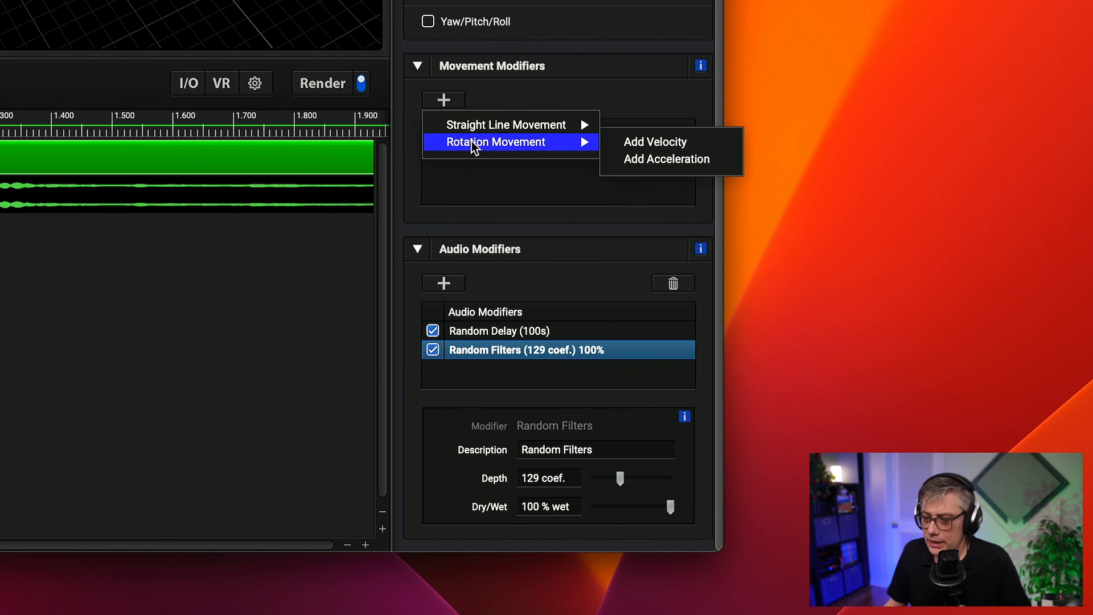
click(652, 142)
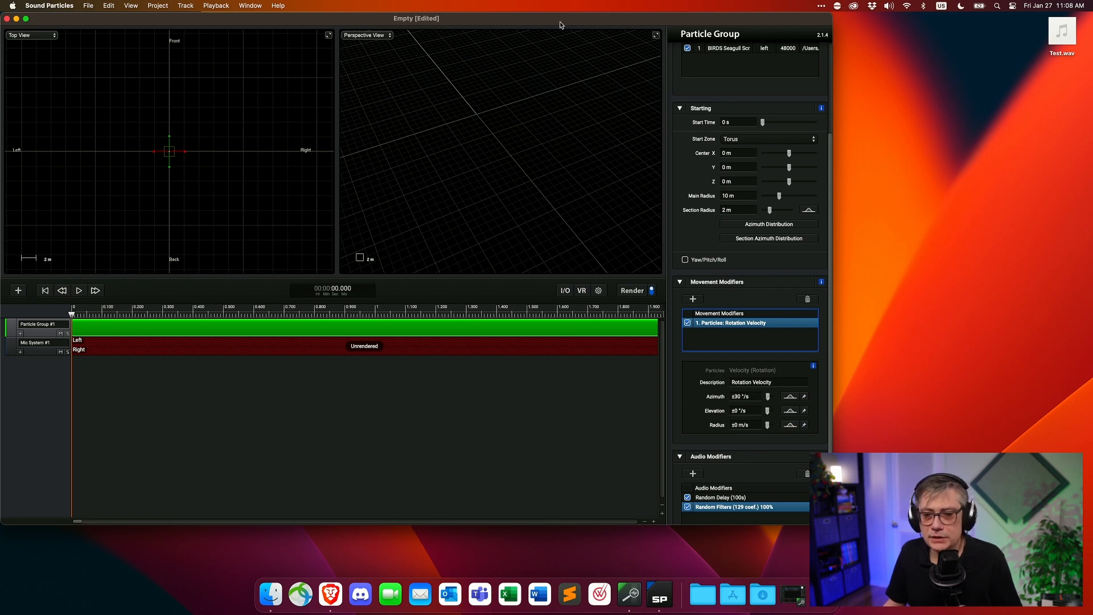
key(space)
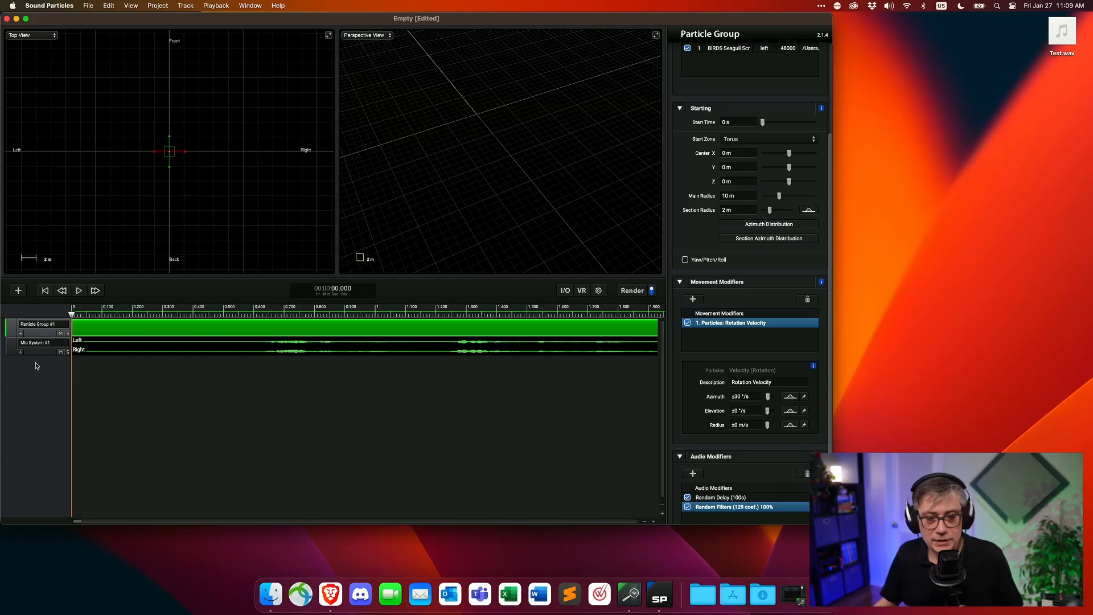
- Add a particle emitter, send ANIMAL BIRD Screecher 05.wav to it from the Birds / Misc category in Explorer, and minimize Explorer
click(18, 291)
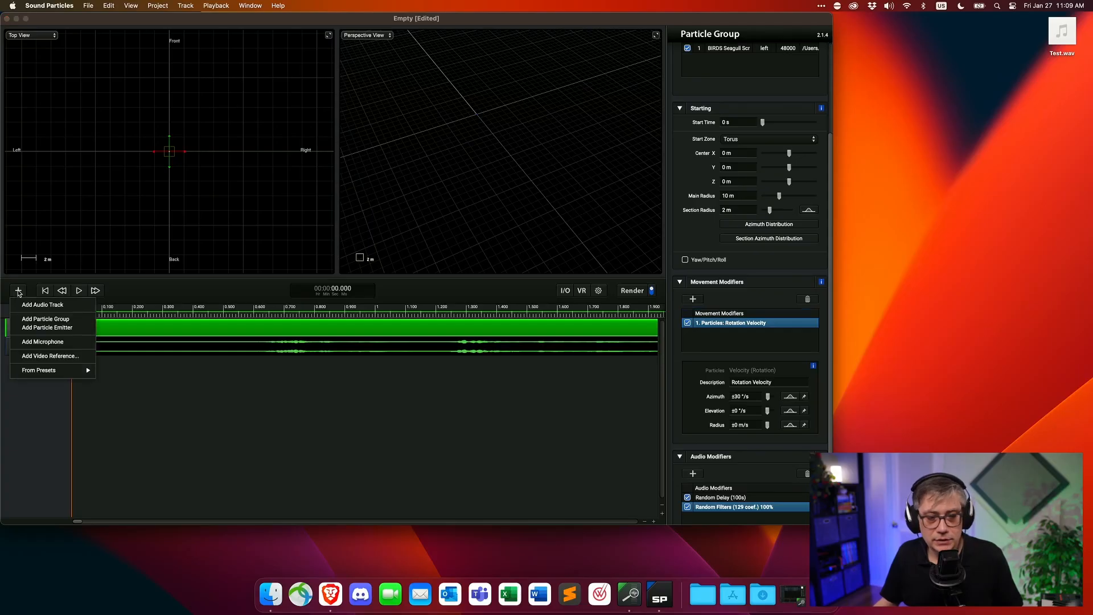
click(41, 329)
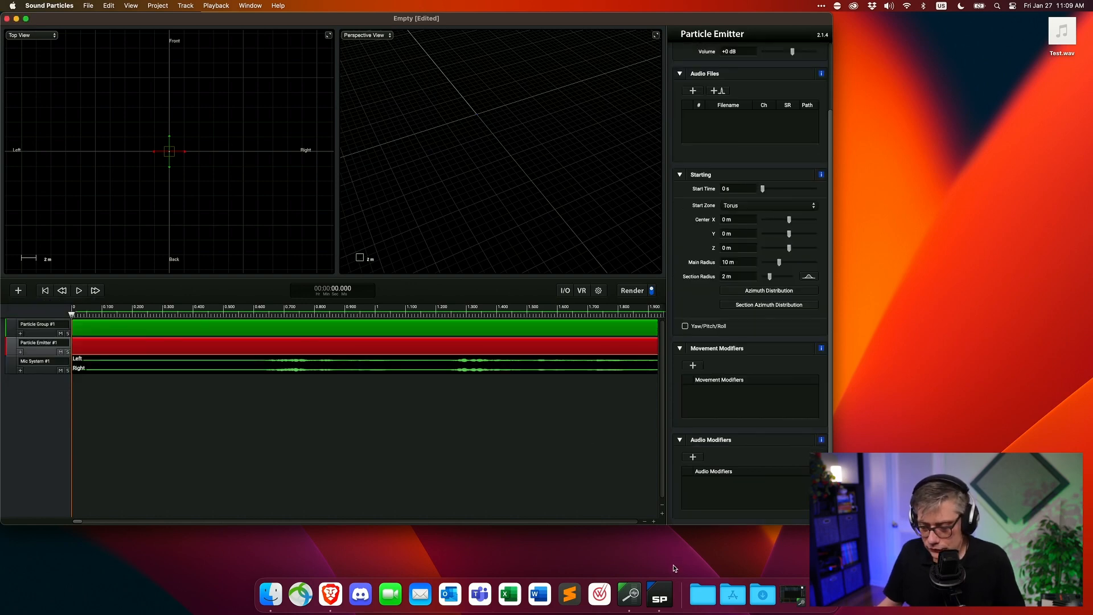
click(629, 593)
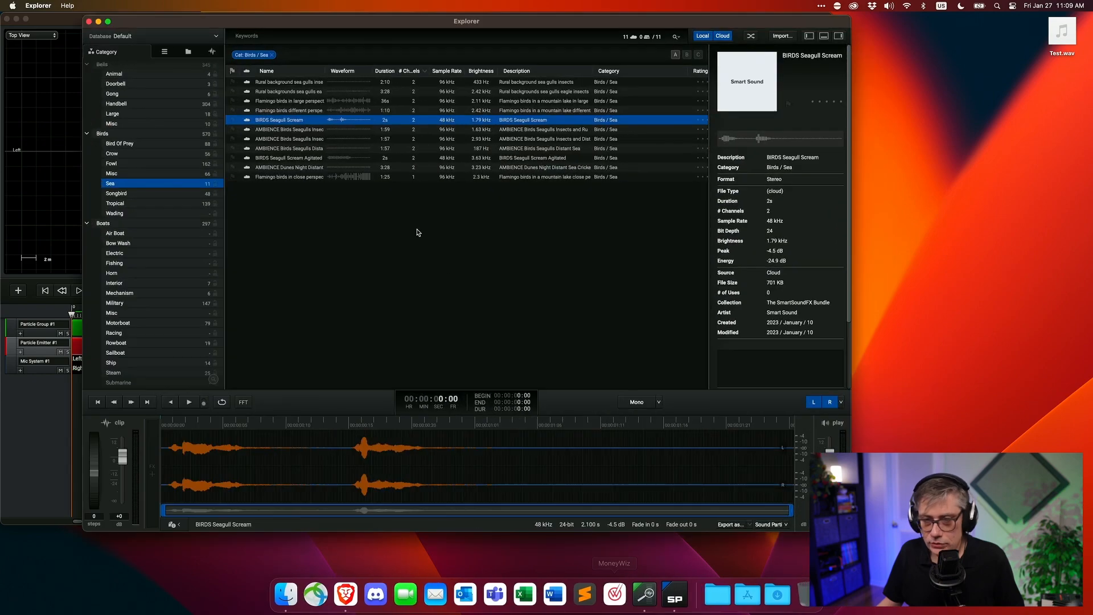
click(124, 174)
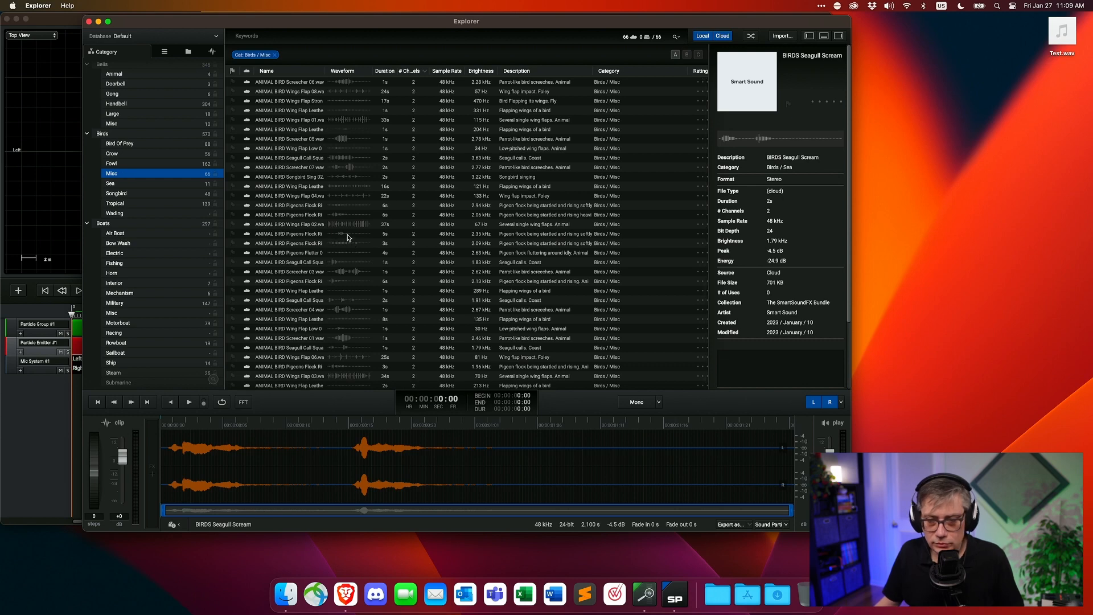
click(307, 140)
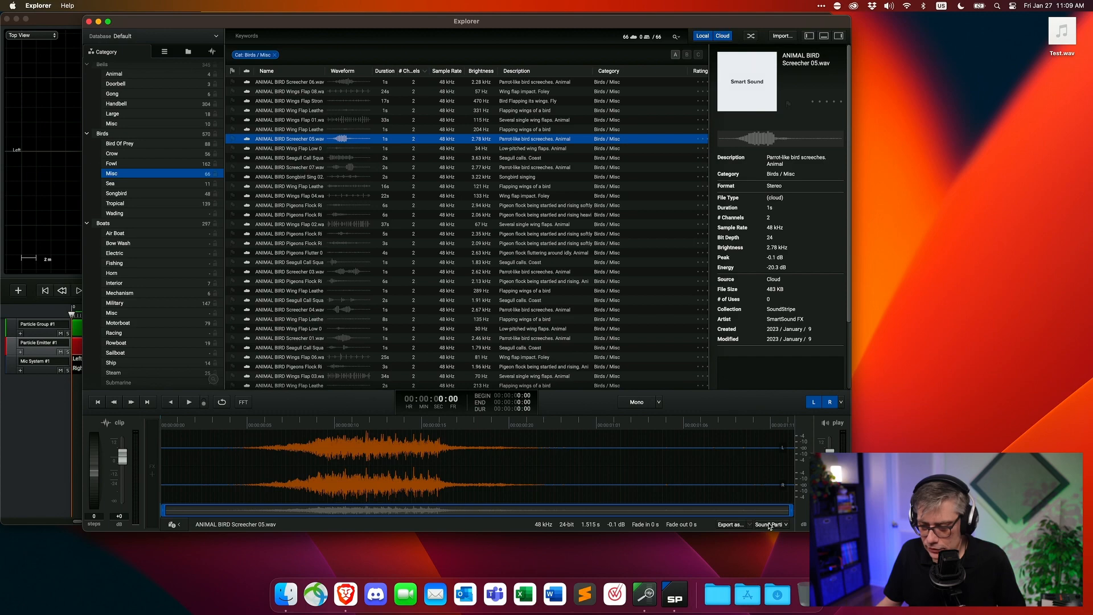
click(98, 22)
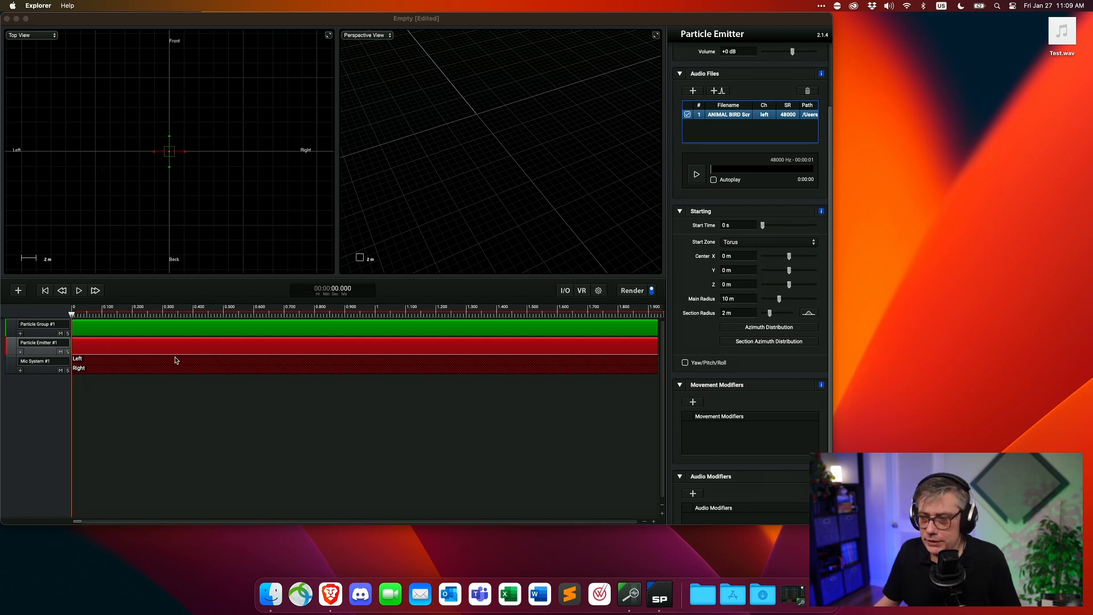
- In Sound Particles, set the particle emitter's duration to 100 s and its particle rate to 1 p/sec, and play the project briefly
click(229, 350)
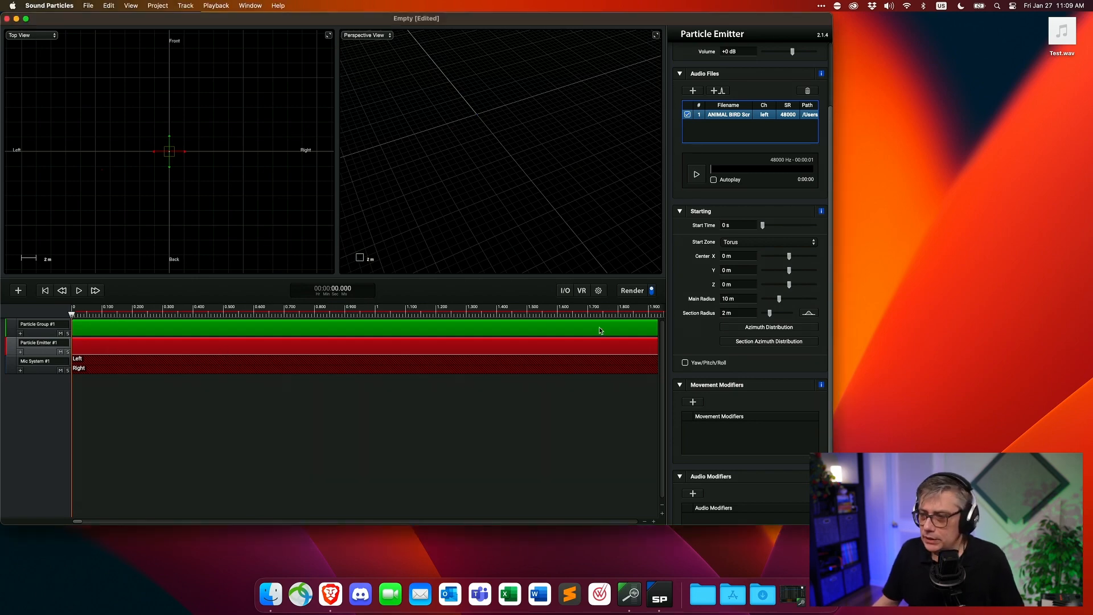
scroll(802, 191, down, 2)
scroll(794, 195, up, 5)
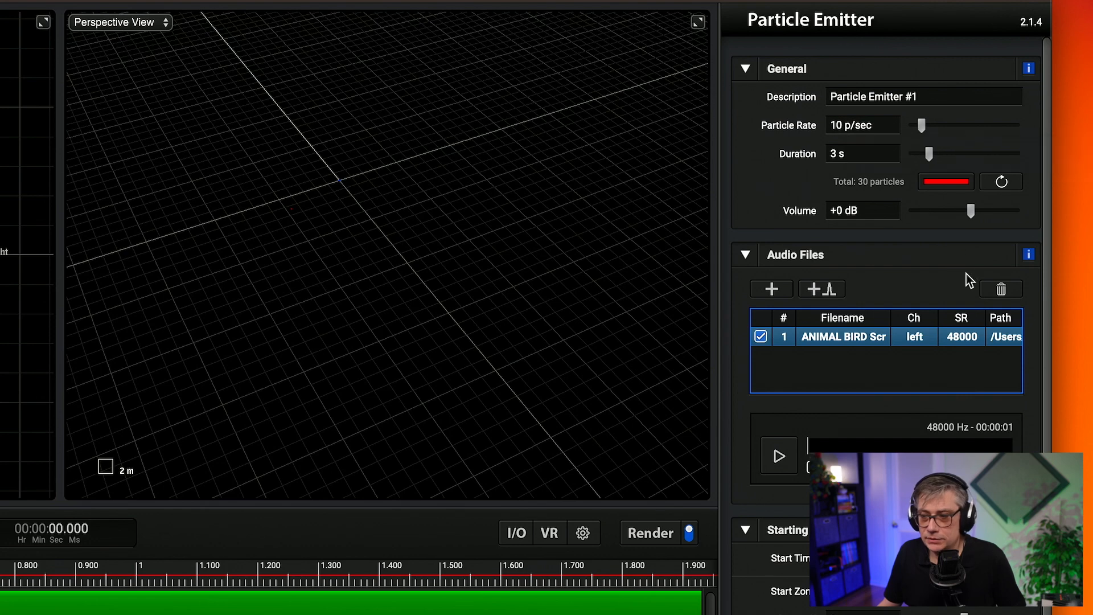
click(832, 155)
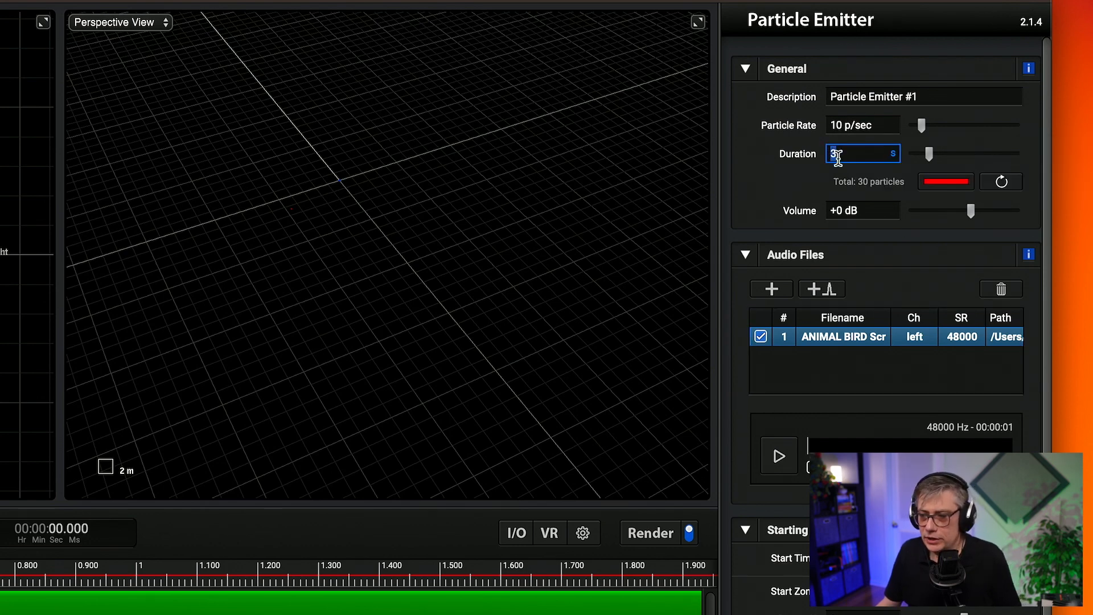
text(100)
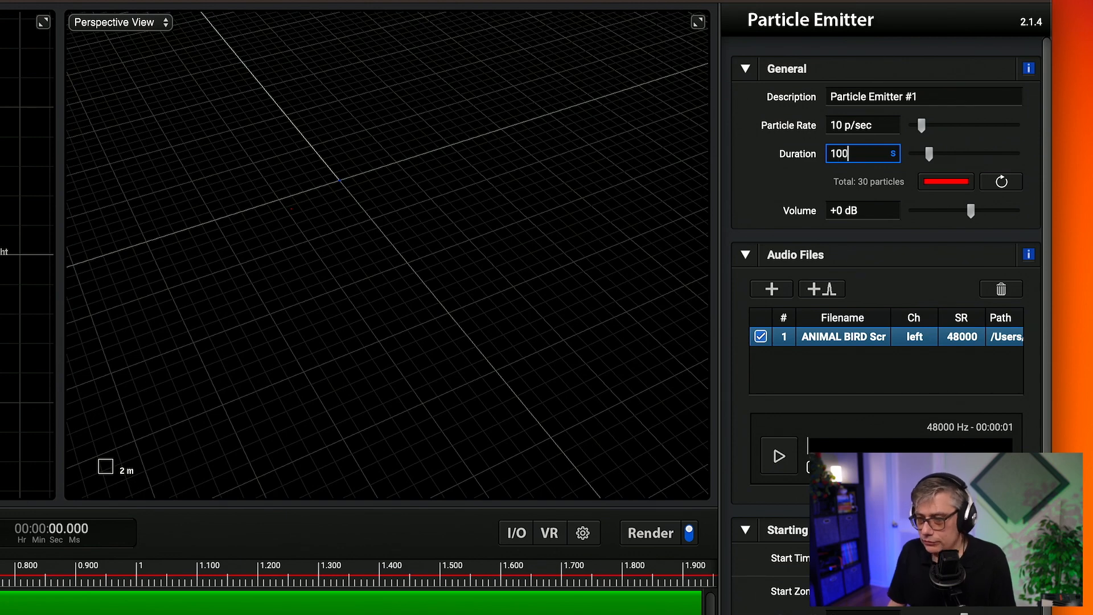
key(Return)
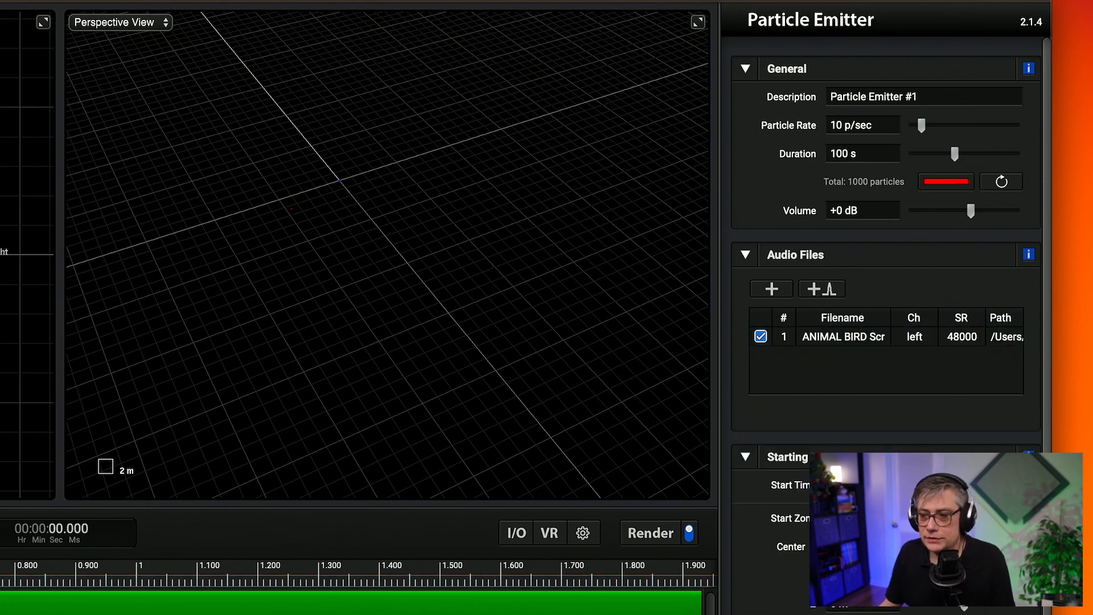
click(841, 124)
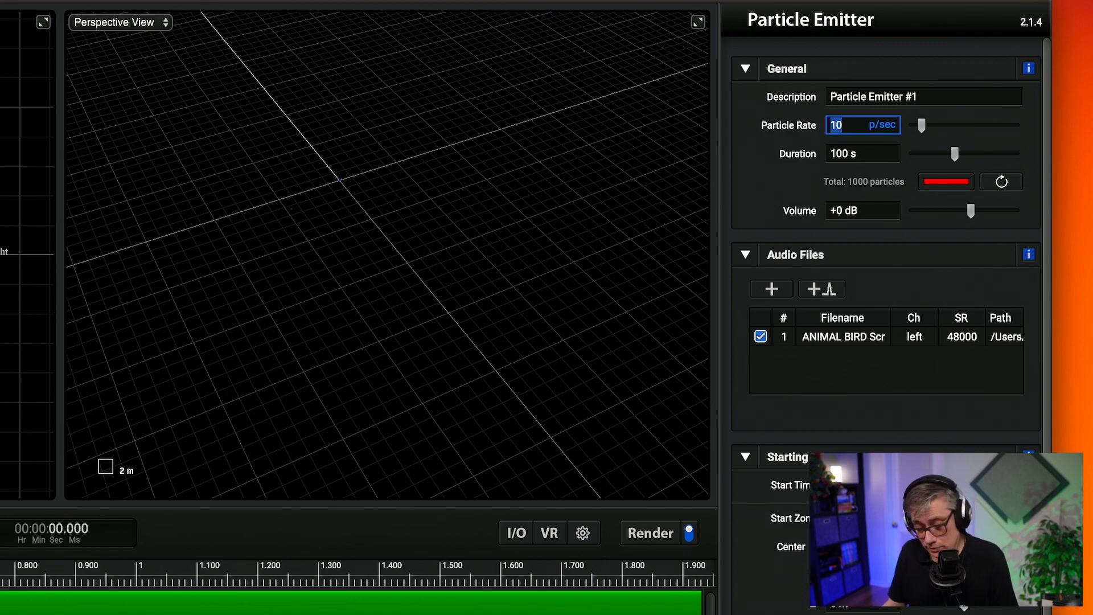
text(1)
key(Return)
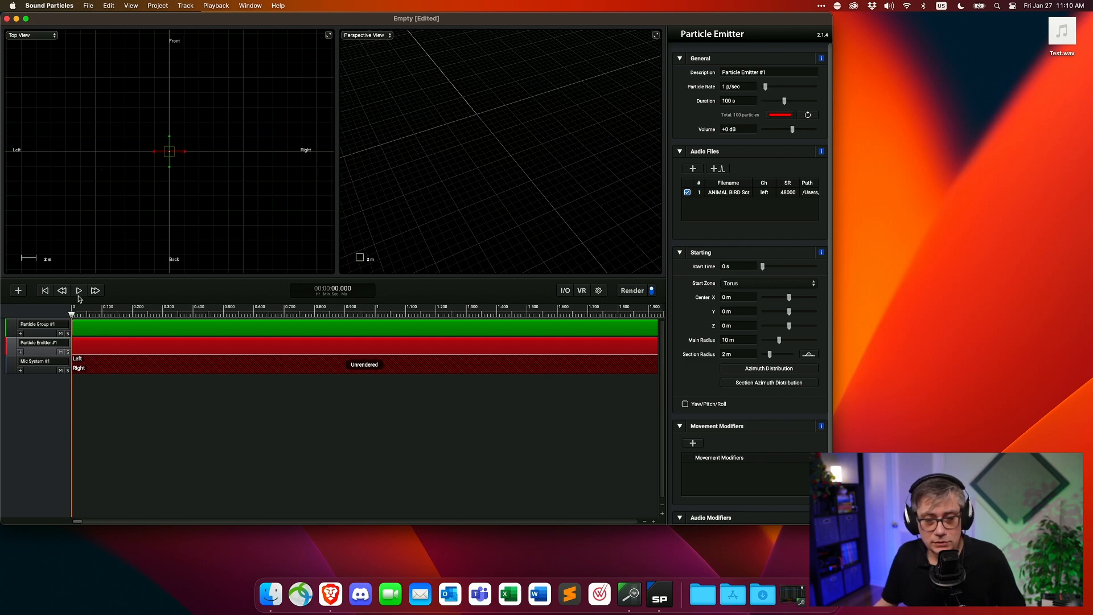
click(80, 293)
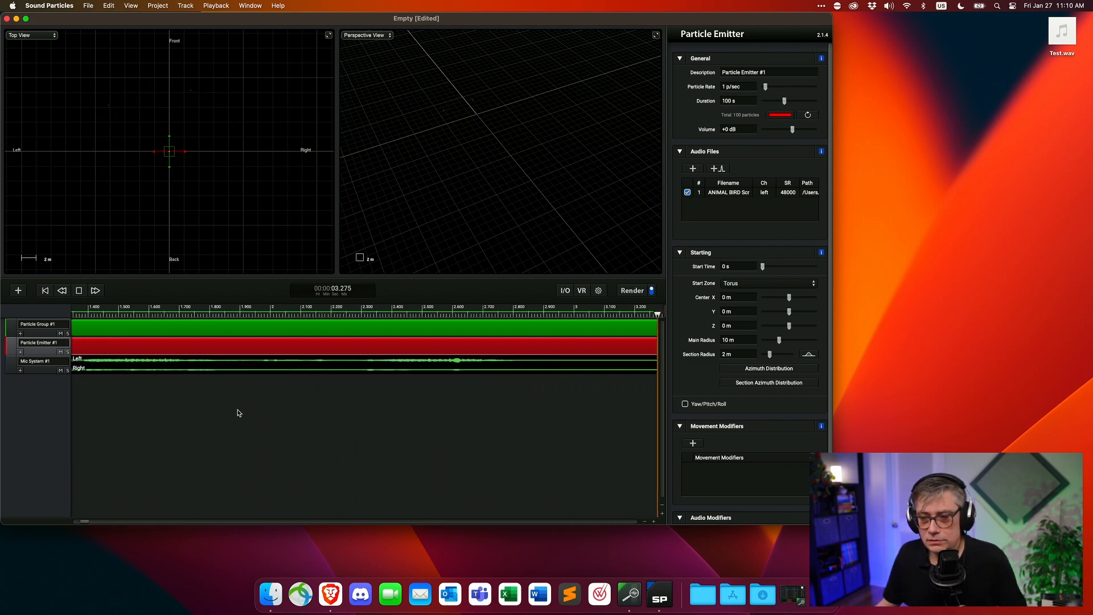
key(space)
- Set the emitter's particle rate to 0.2 p/sec and play the project briefly
click(724, 86)
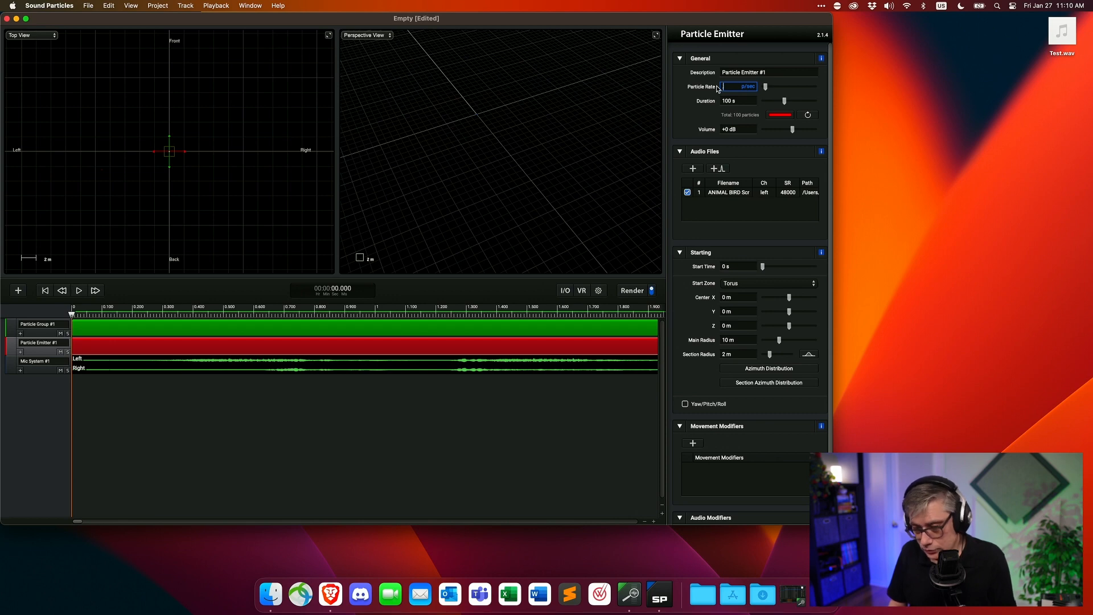
key(Return)
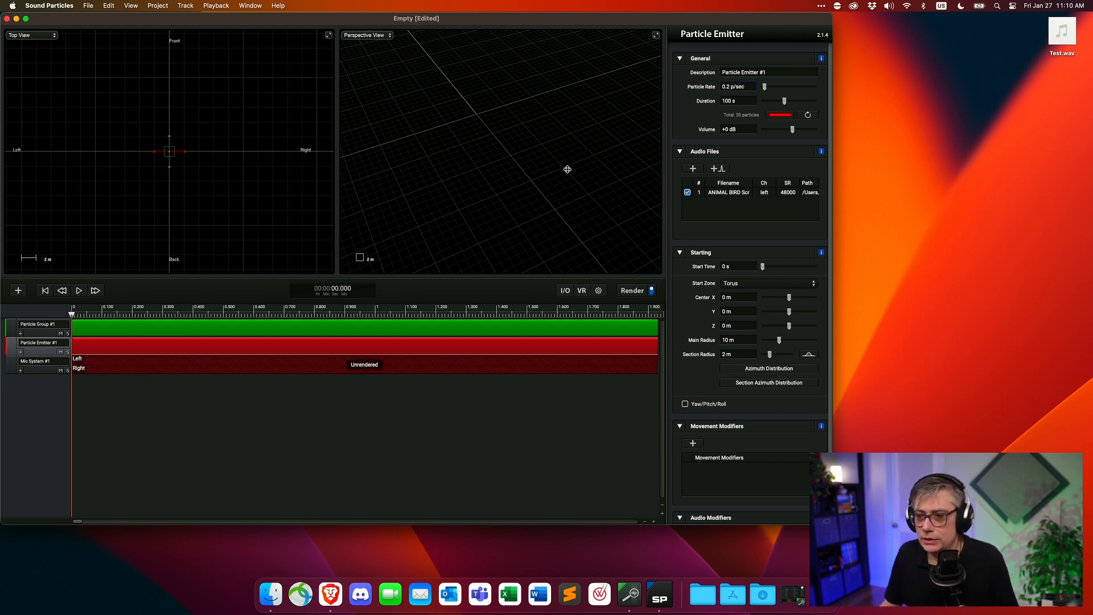
key(space)
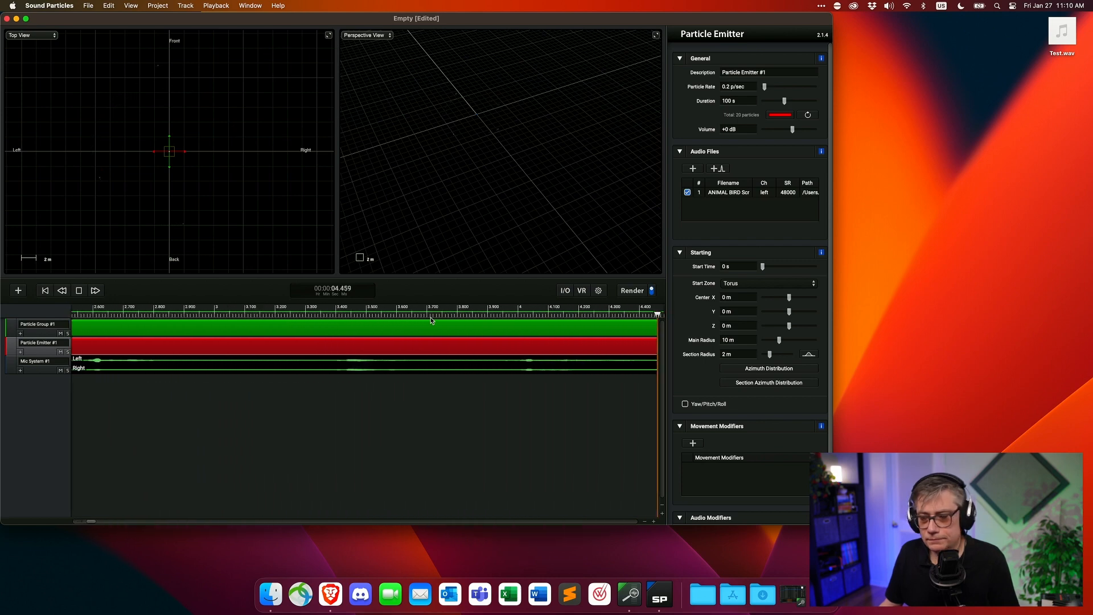
key(space)
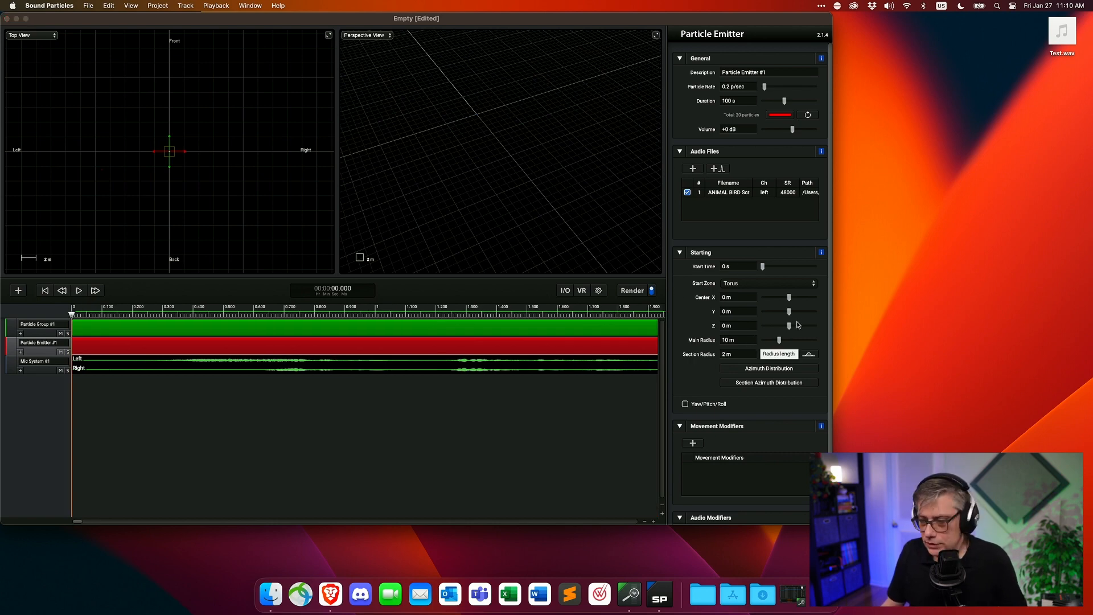
- Add Random Filters and Random Delays audio modifiers to the particle emitter and play the project
scroll(829, 298, down, 3)
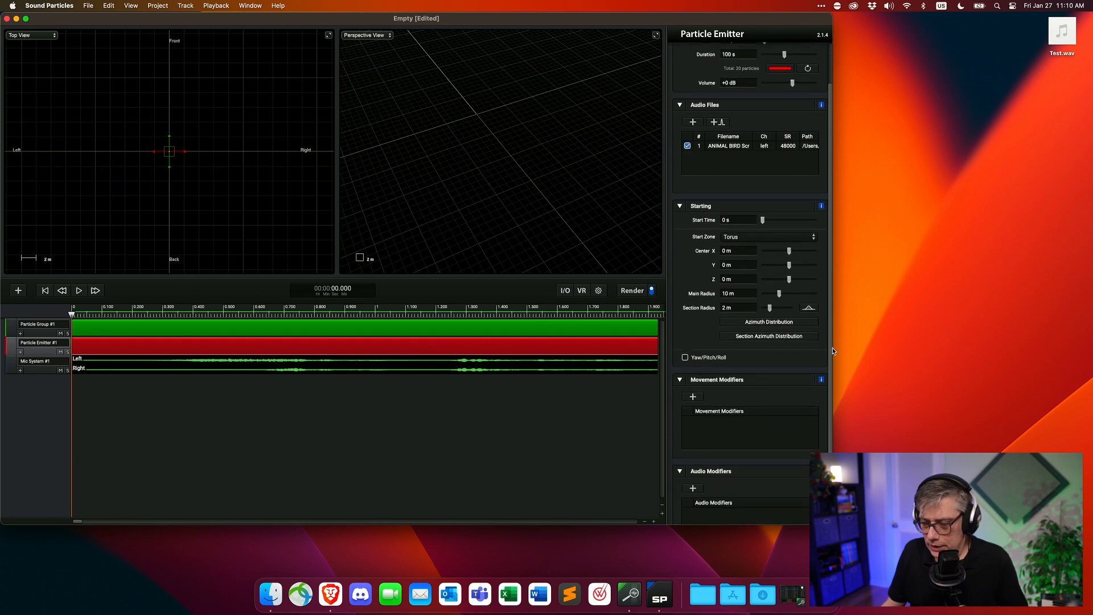
click(691, 457)
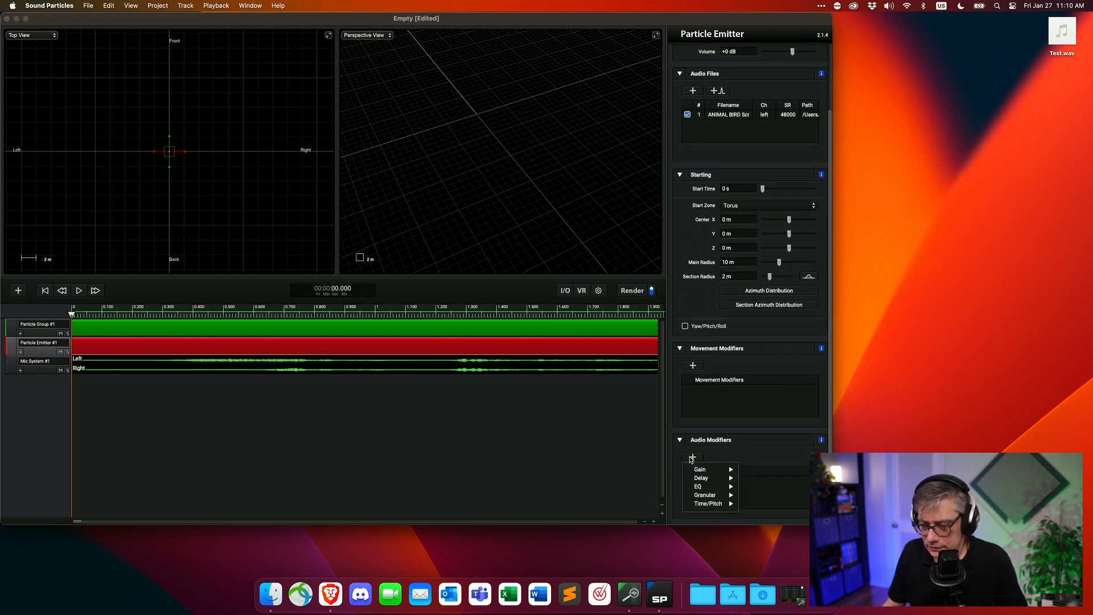
mouse_move(699, 482)
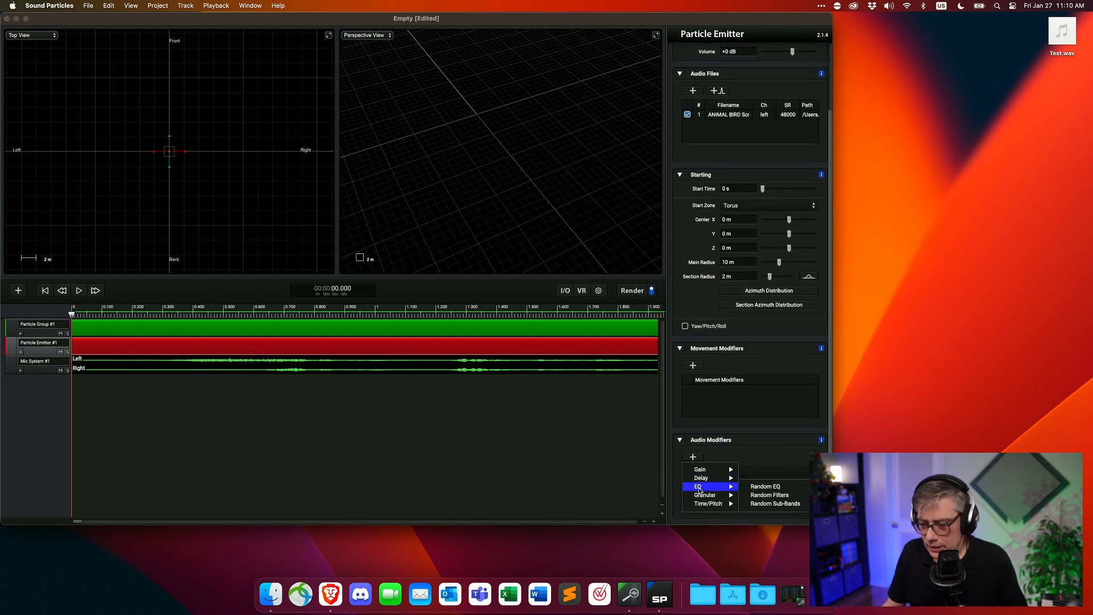
click(797, 496)
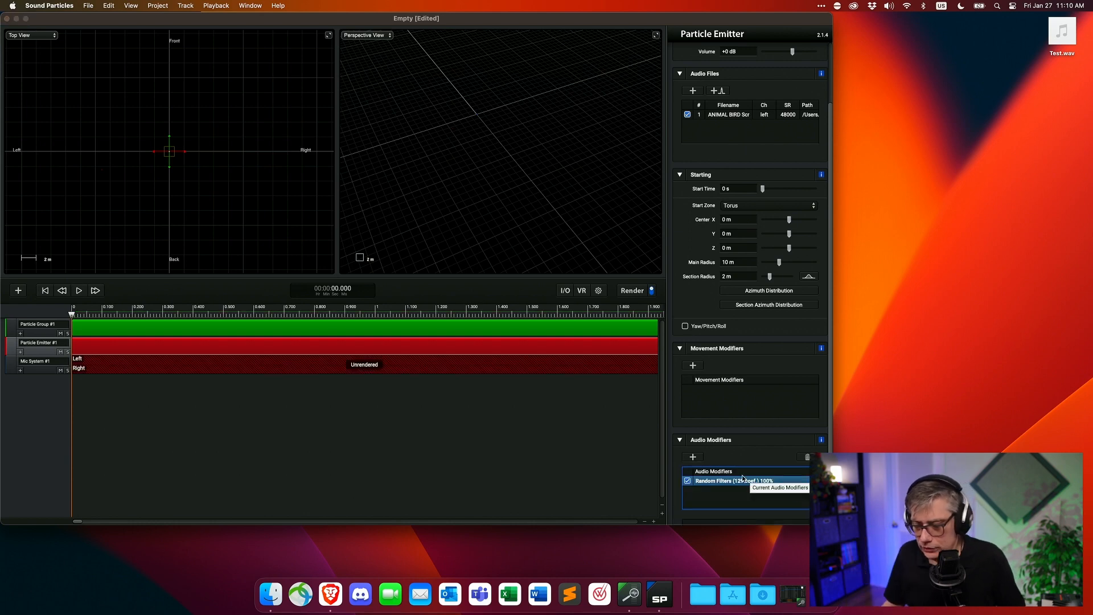
click(693, 457)
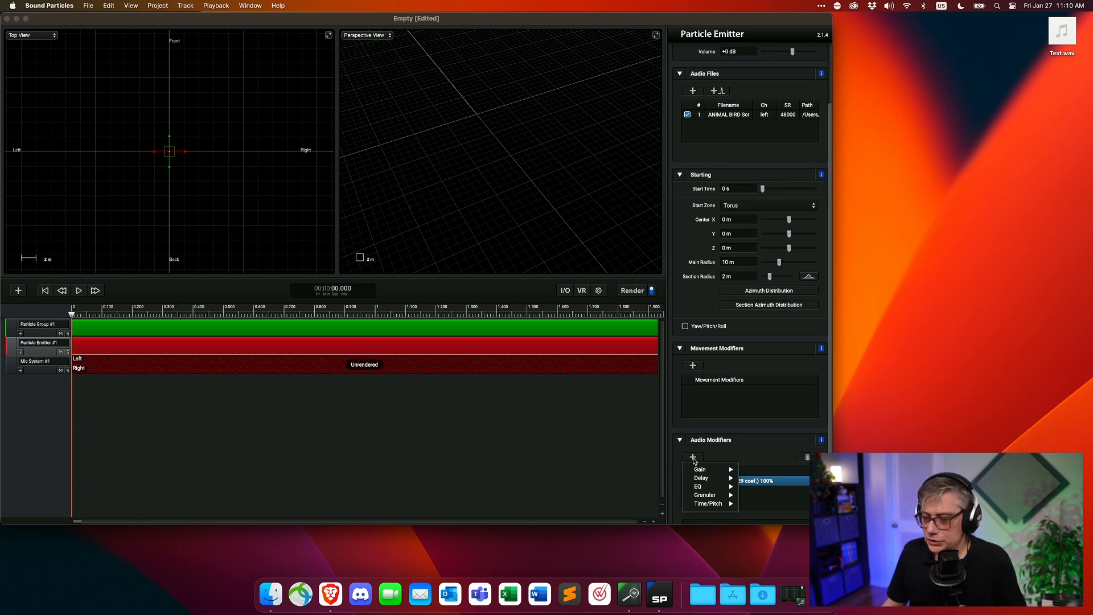
mouse_move(705, 477)
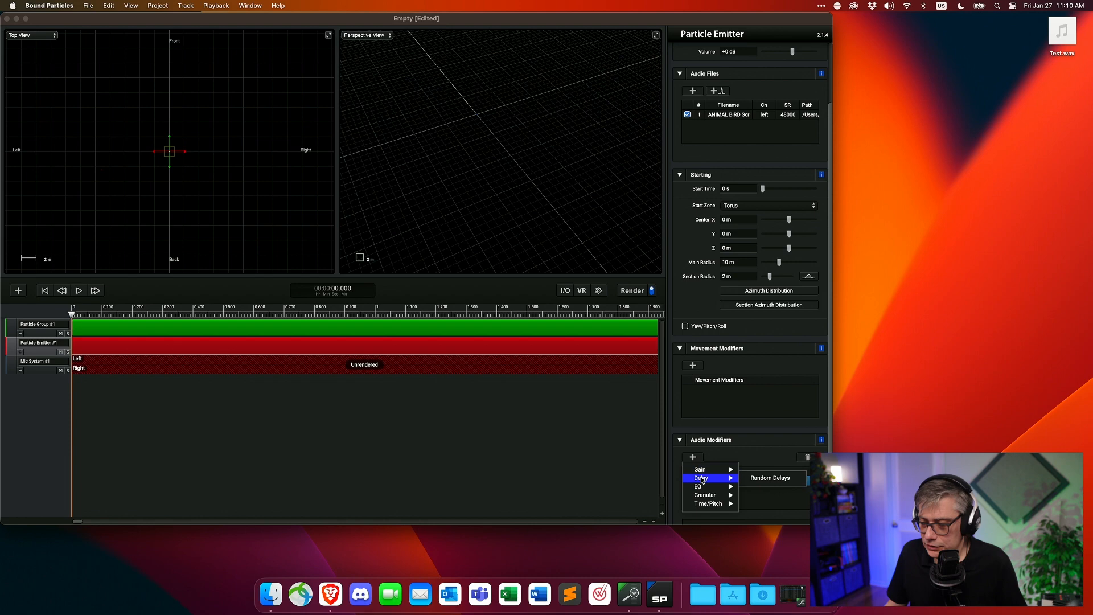
click(772, 479)
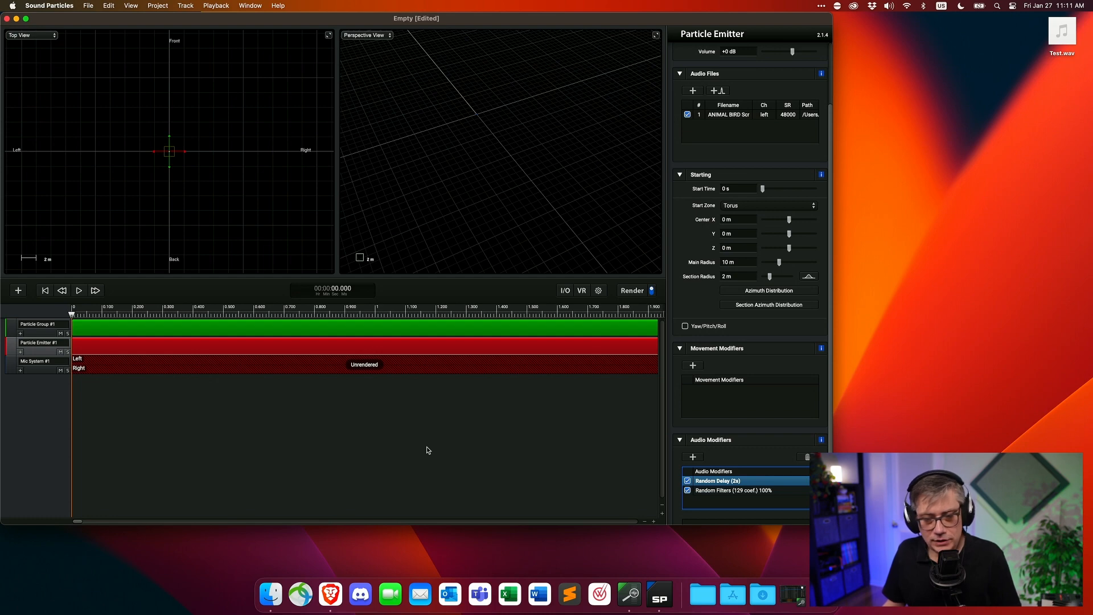
key(space)
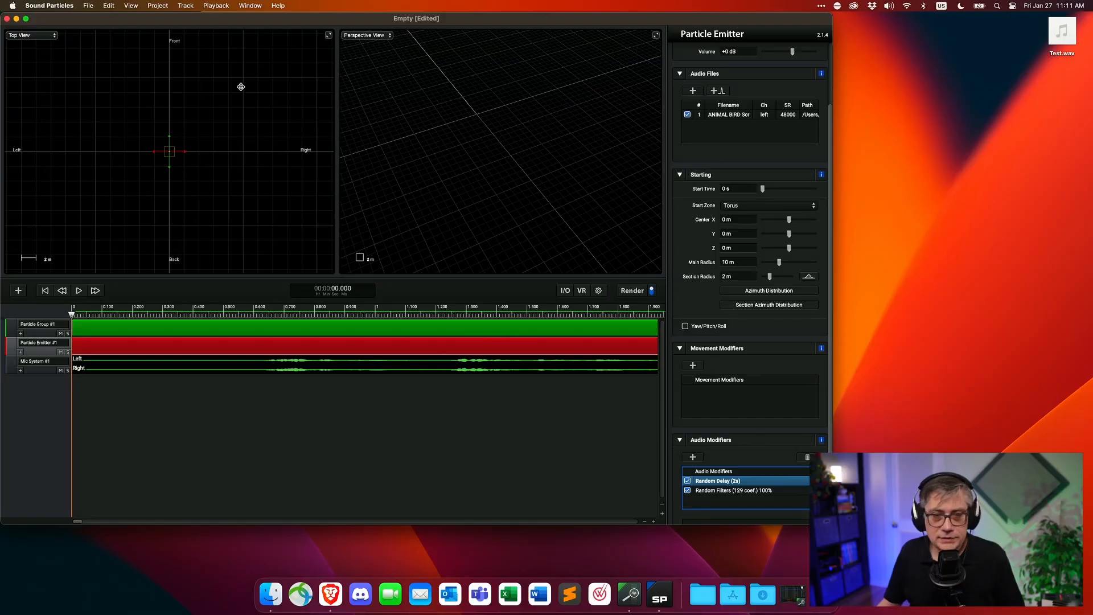
- Export Mic System #1's rendered audio as an interleaved 24-bit BWF (.WAV) file named Empty on the Desktop
click(87, 7)
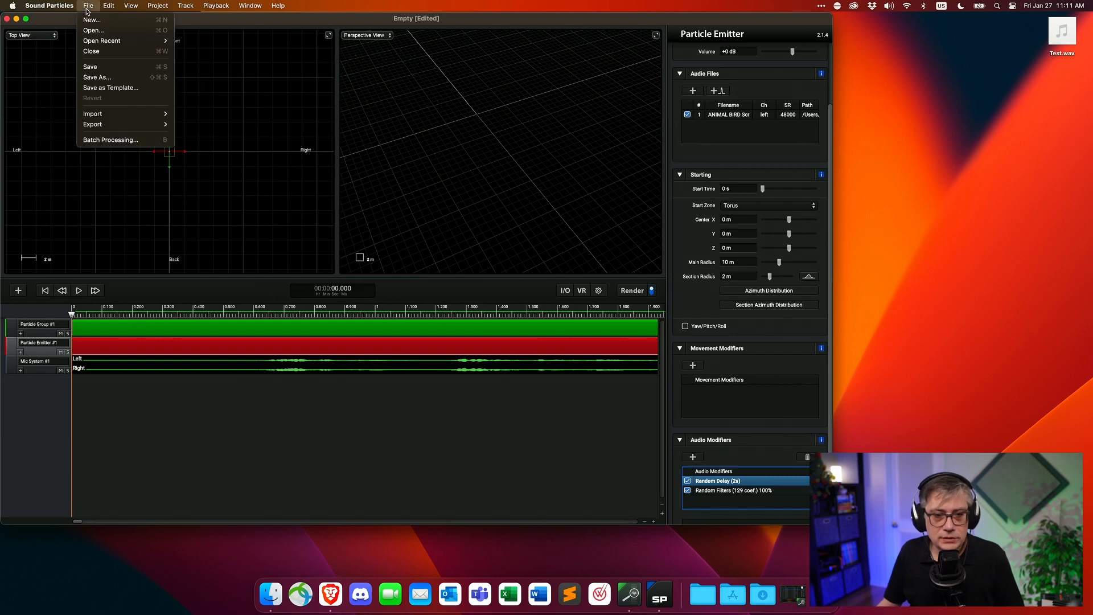
mouse_move(130, 126)
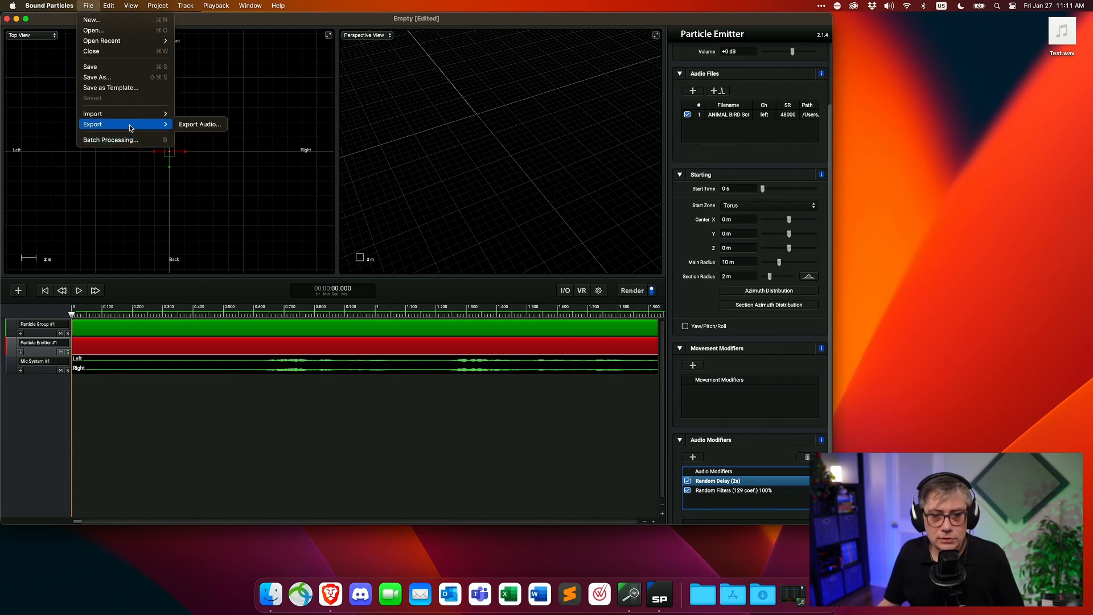
click(196, 130)
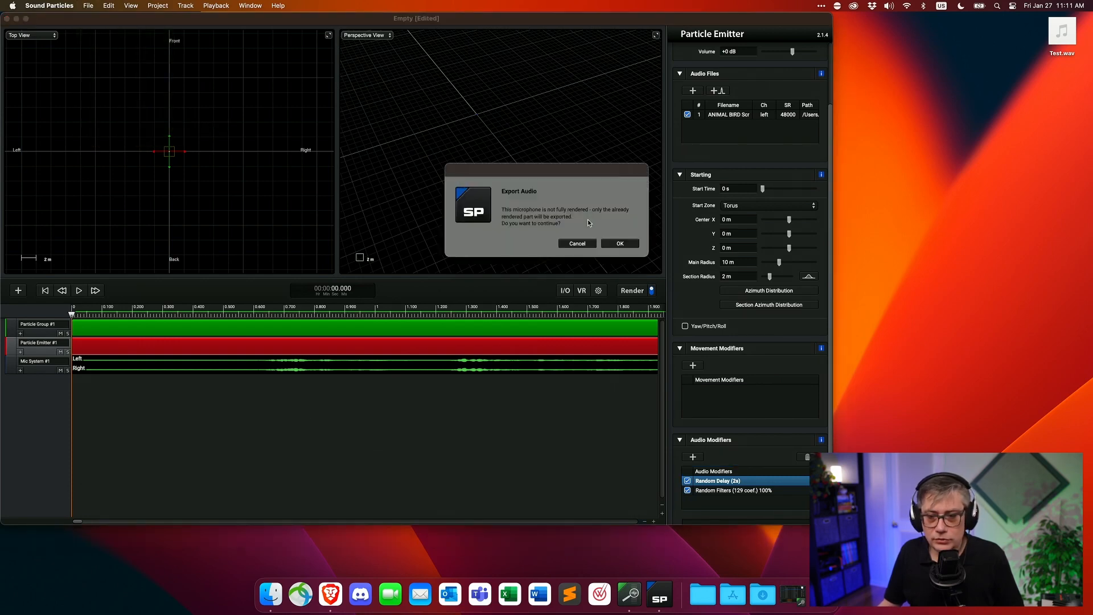
click(620, 243)
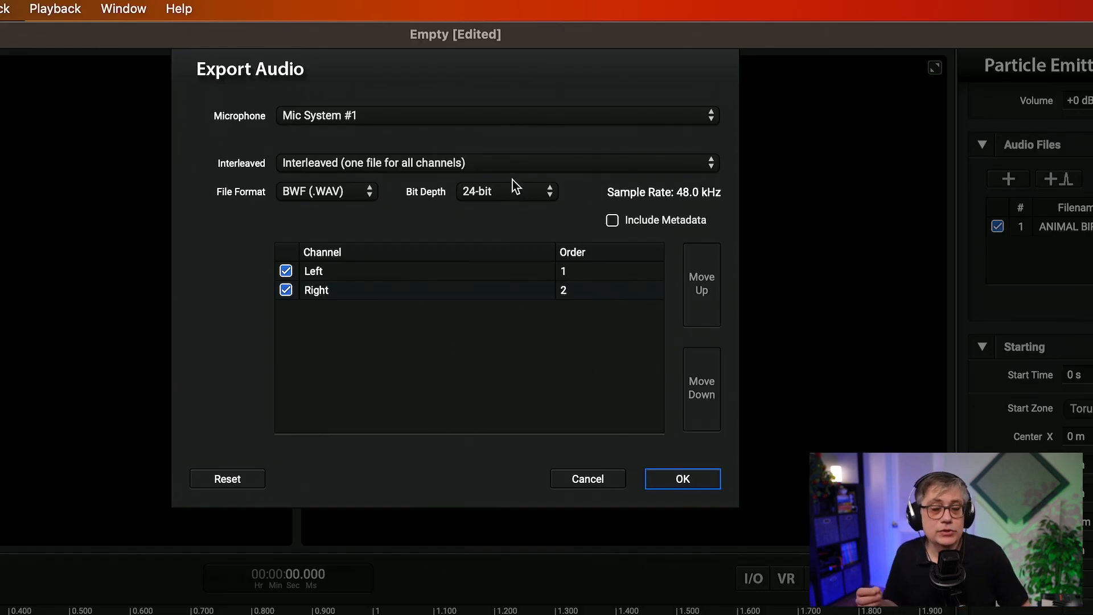
click(518, 116)
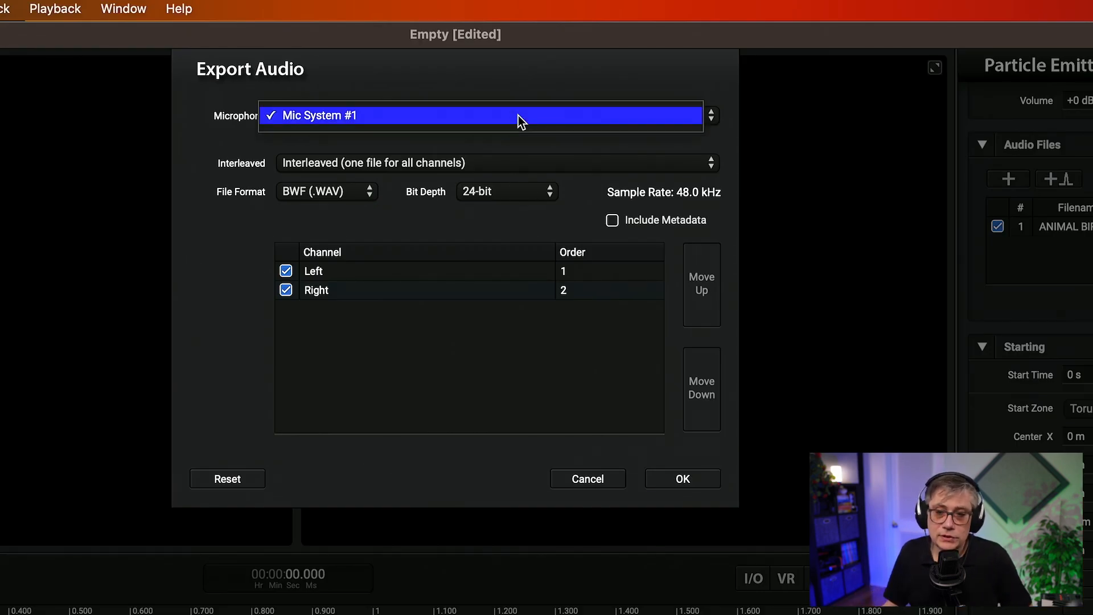
click(522, 91)
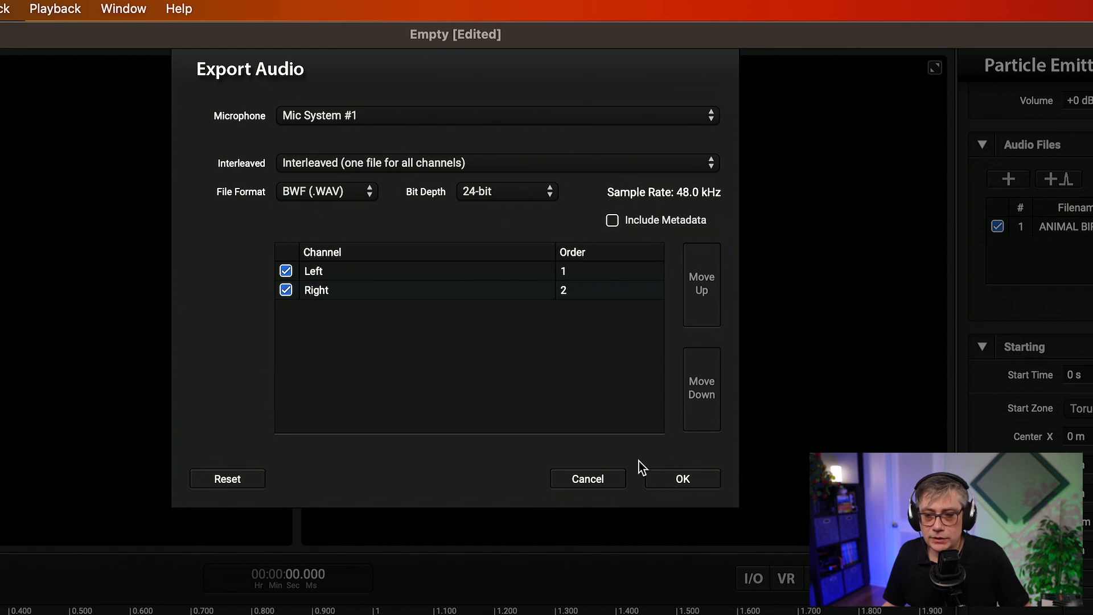
click(701, 482)
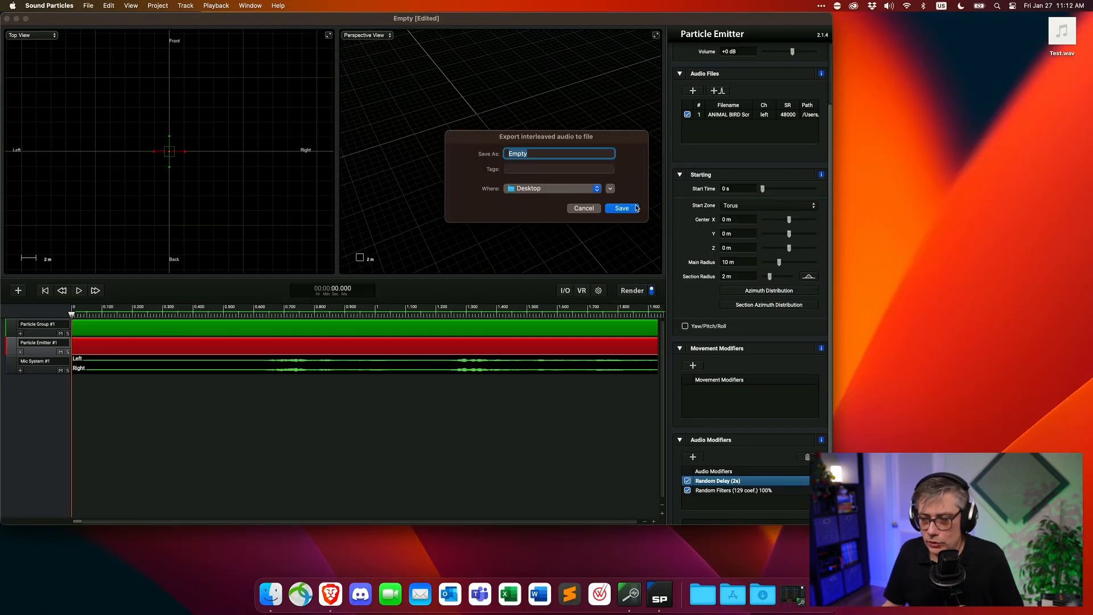
click(630, 208)
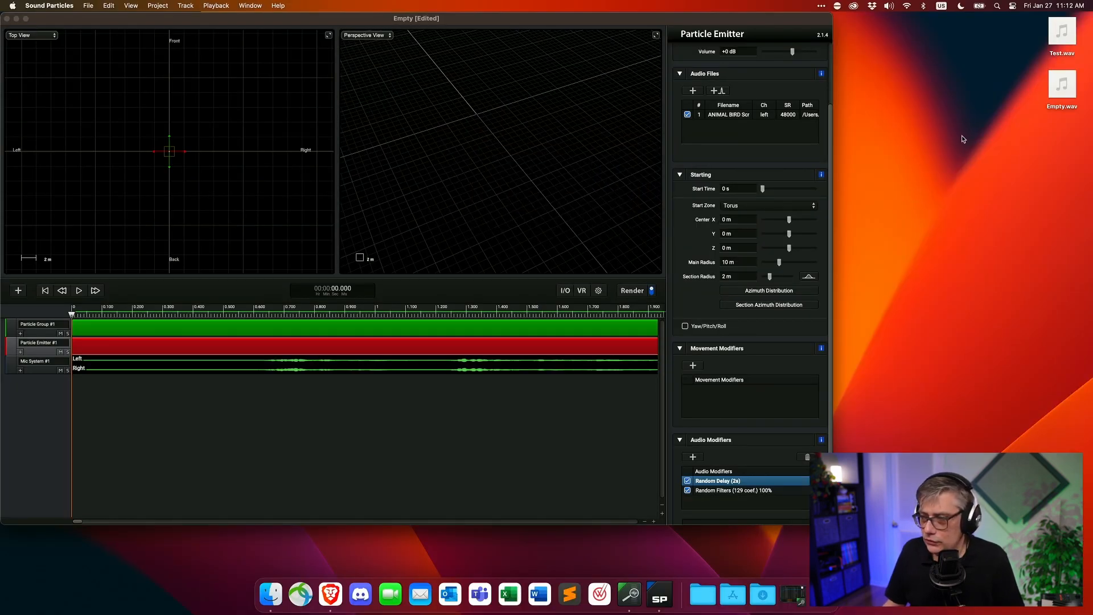
- Preview the exported Empty.wav from the desktop and stop its playback
mouse_move(1061, 98)
click(1068, 87)
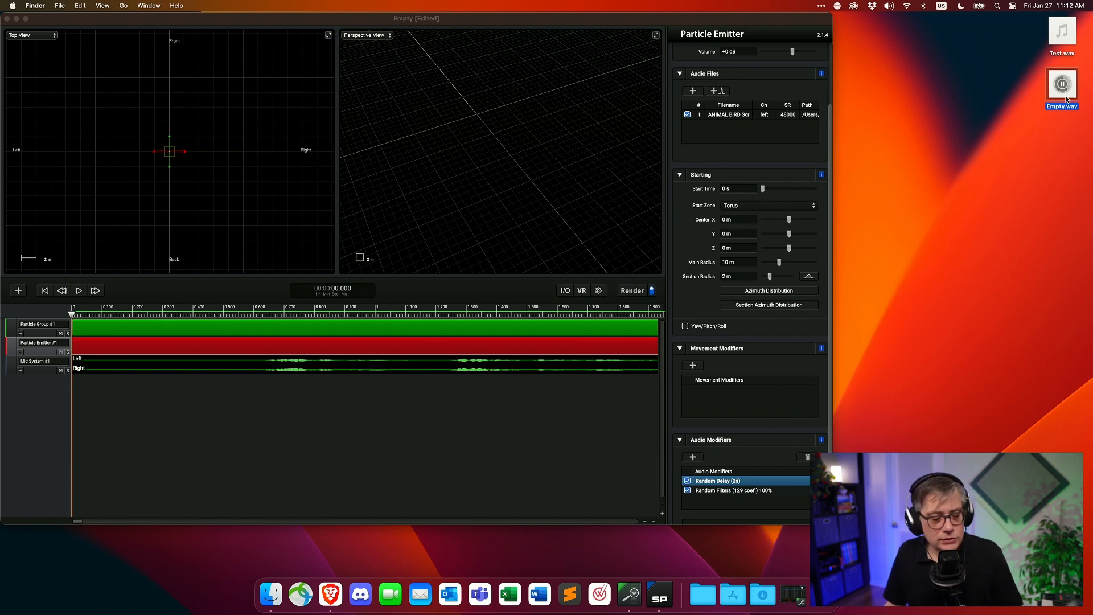
click(1064, 88)
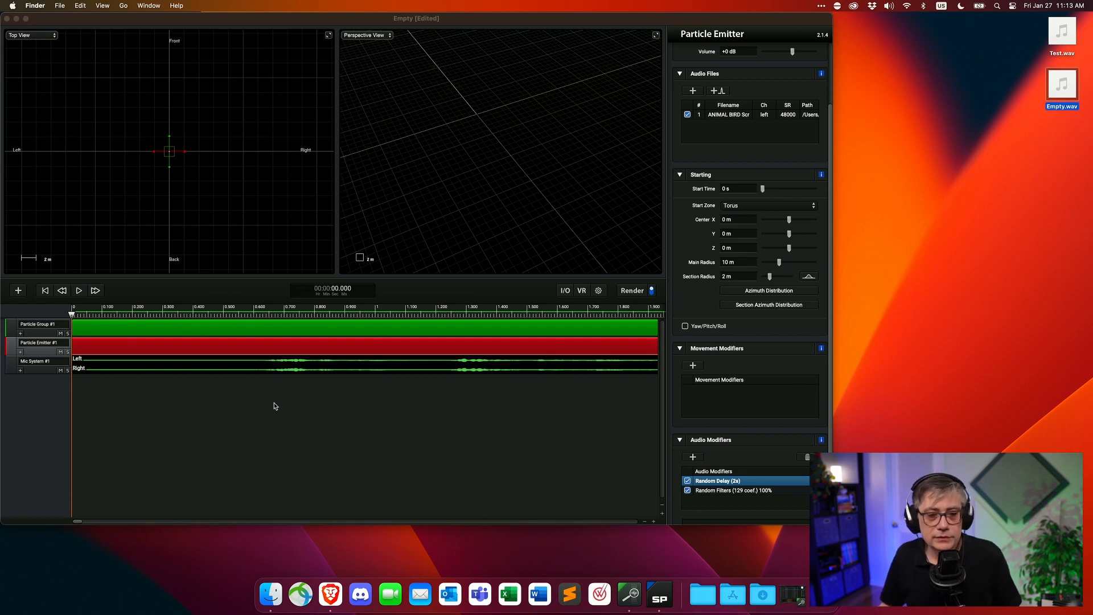
- Add a Volume automation lane to Particle Emitter #1 in the timeline
click(20, 354)
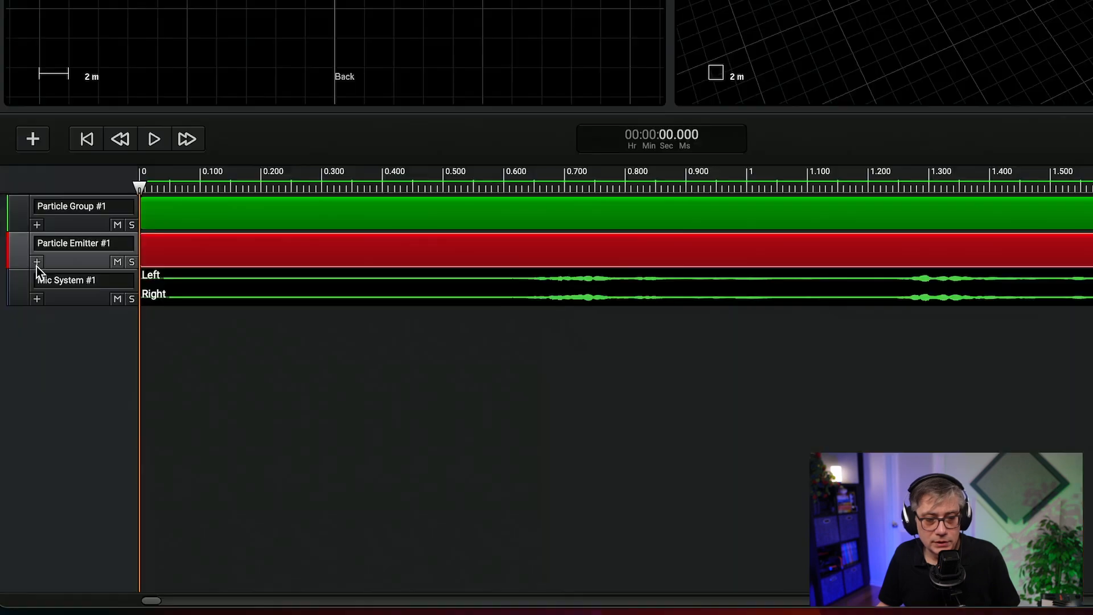
click(21, 354)
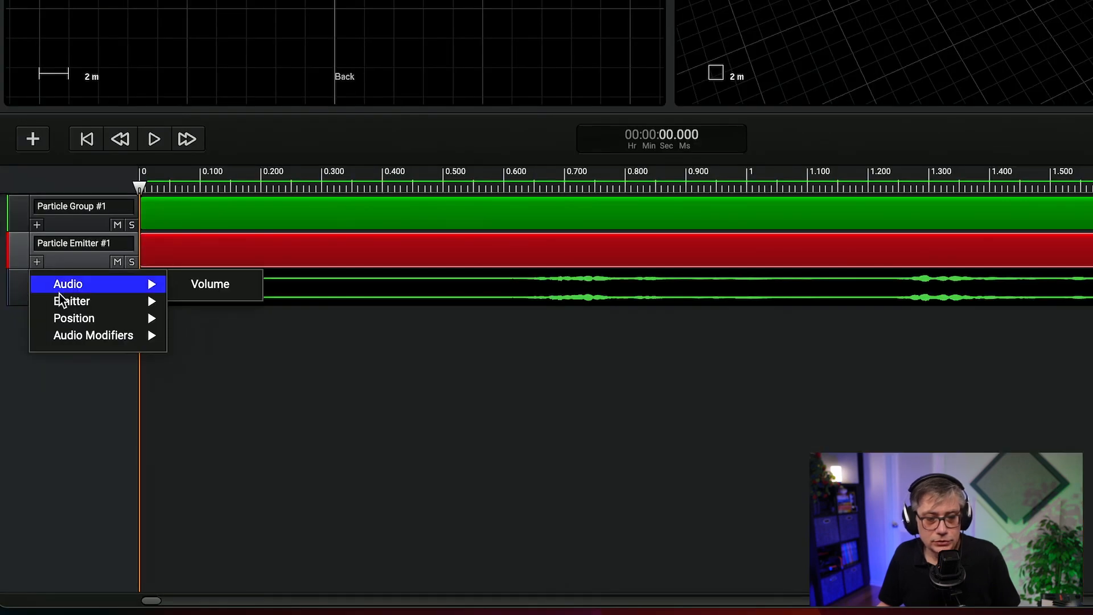
mouse_move(70, 306)
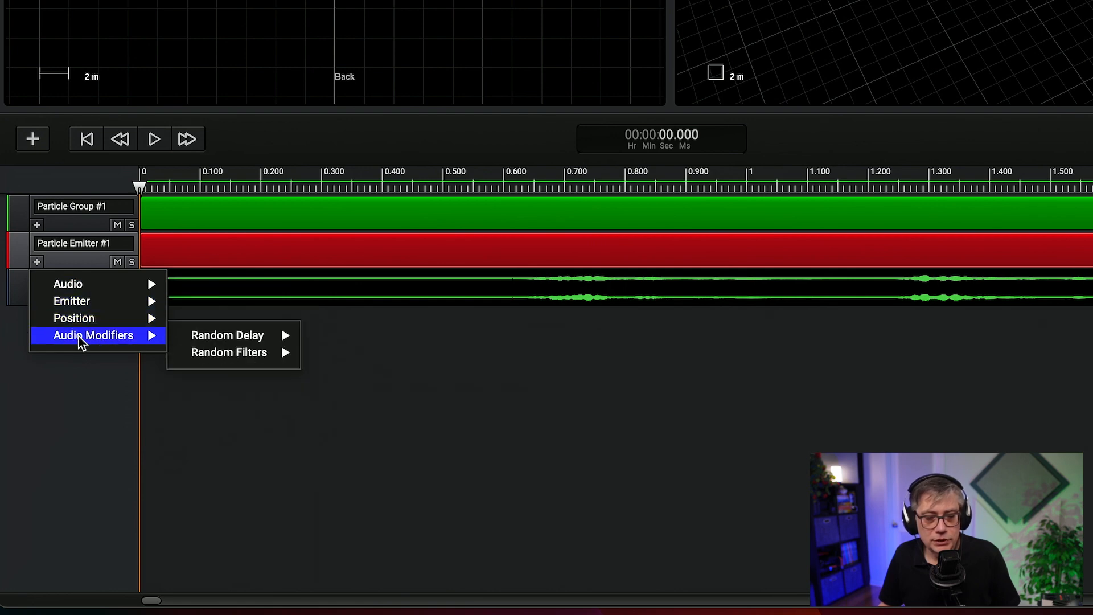
mouse_move(246, 334)
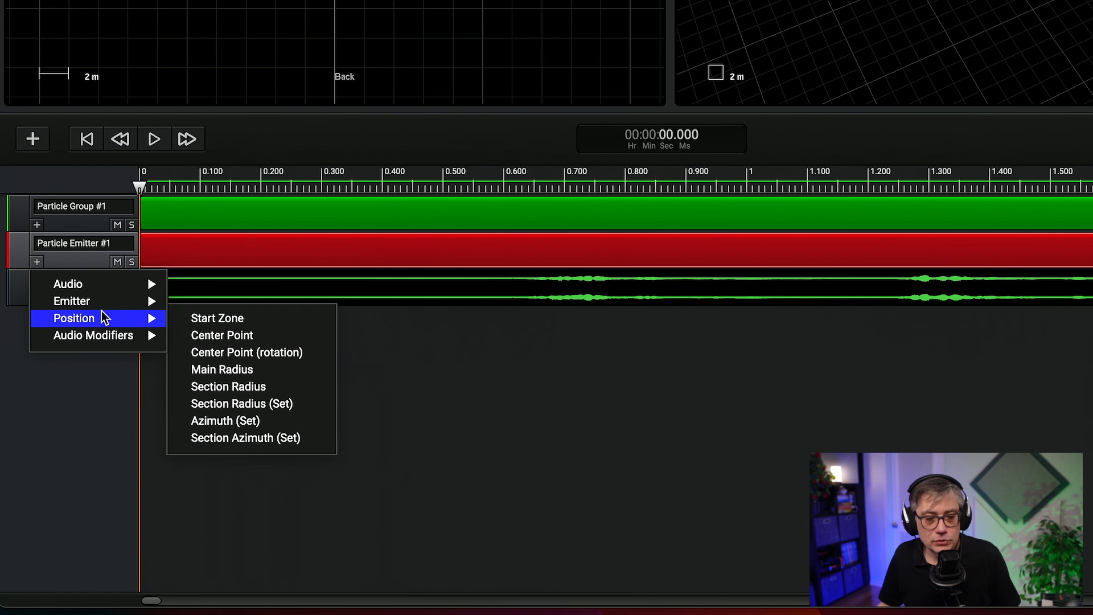
mouse_move(97, 293)
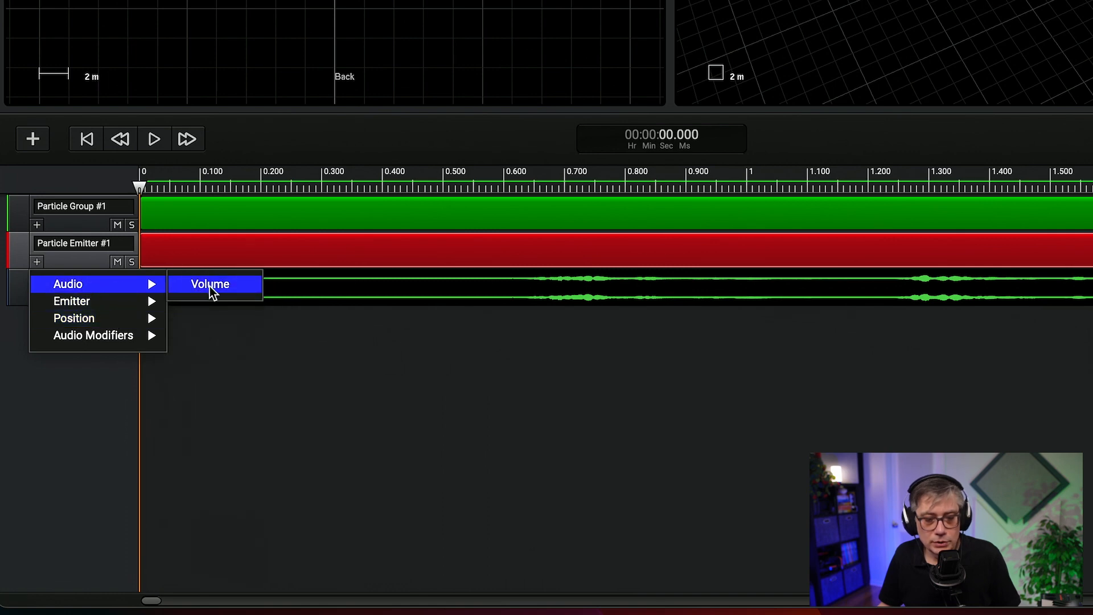
click(211, 286)
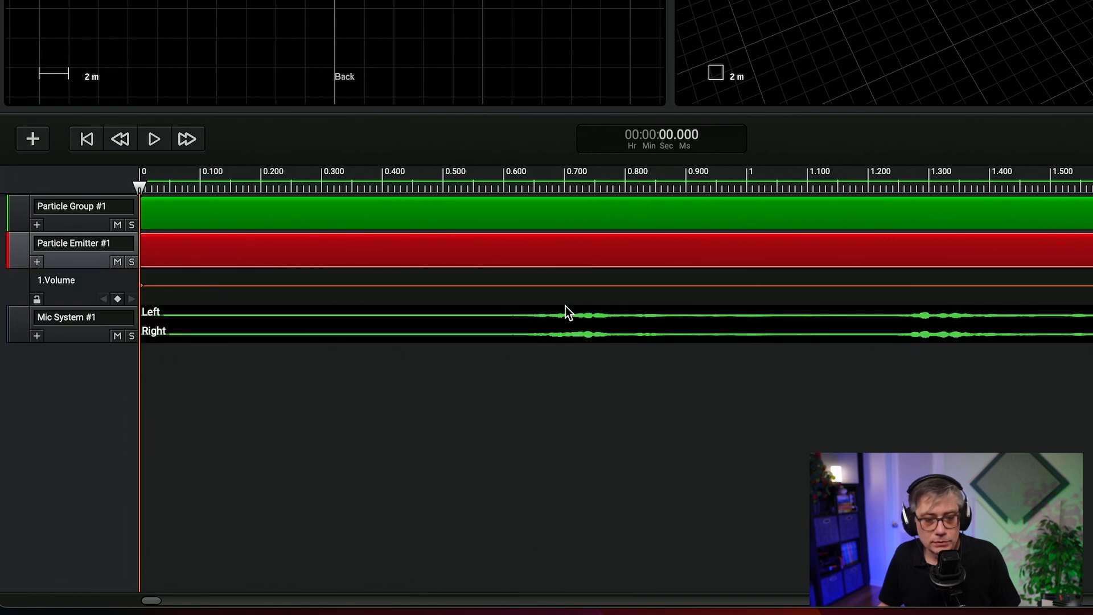
- Shape the emitter's volume automation with a low keyframe at about 0.31 s and a higher one at about 0.65 s, and enlarge the lane
click(305, 289)
drag(305, 289, 324, 297)
drag(528, 298, 530, 284)
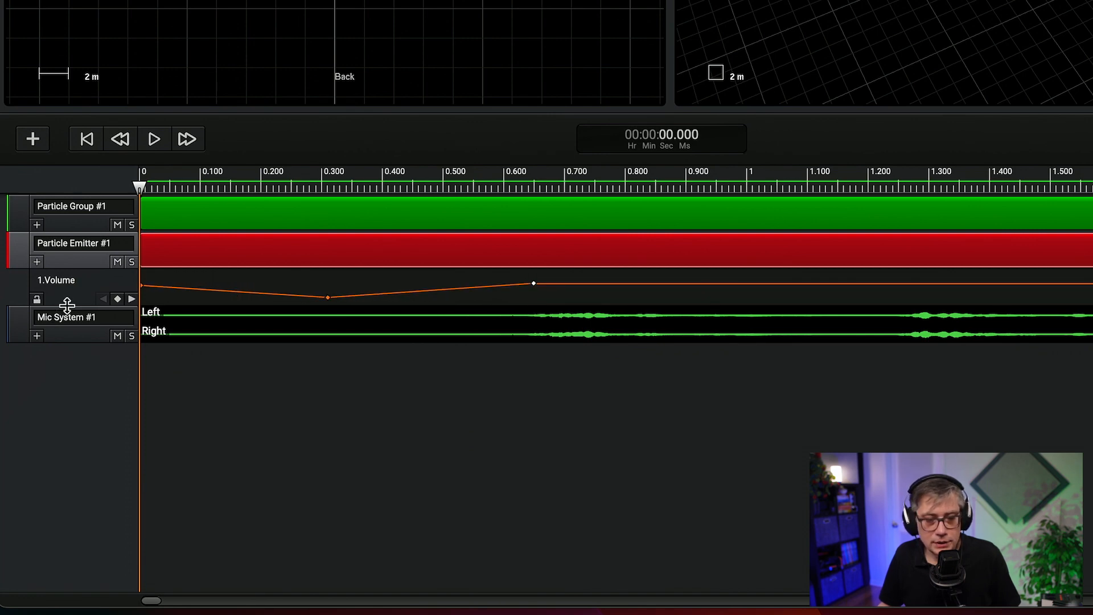
drag(67, 306, 68, 484)
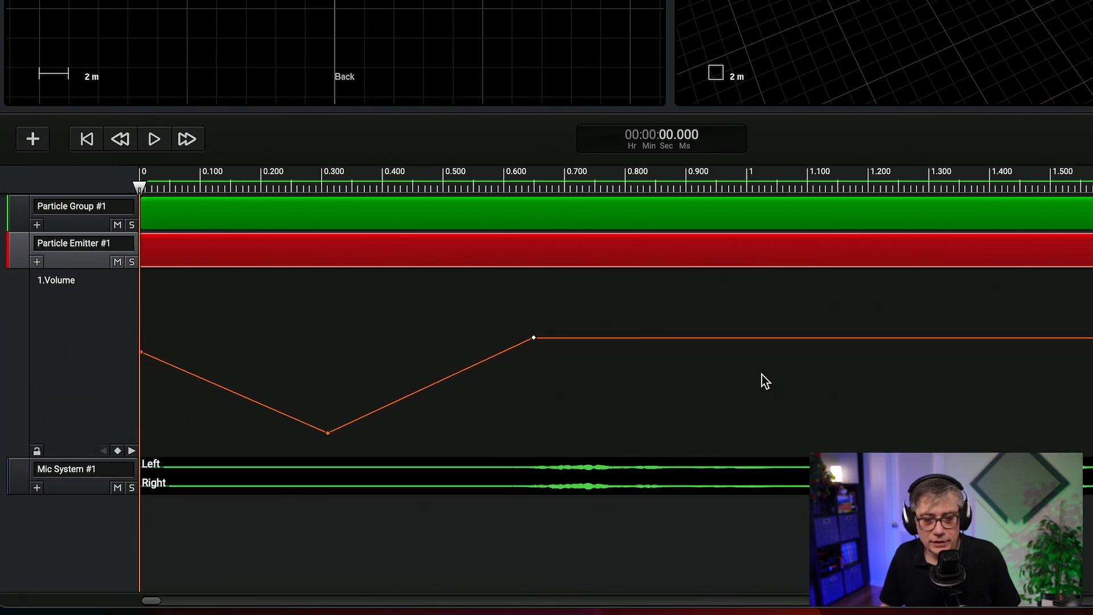